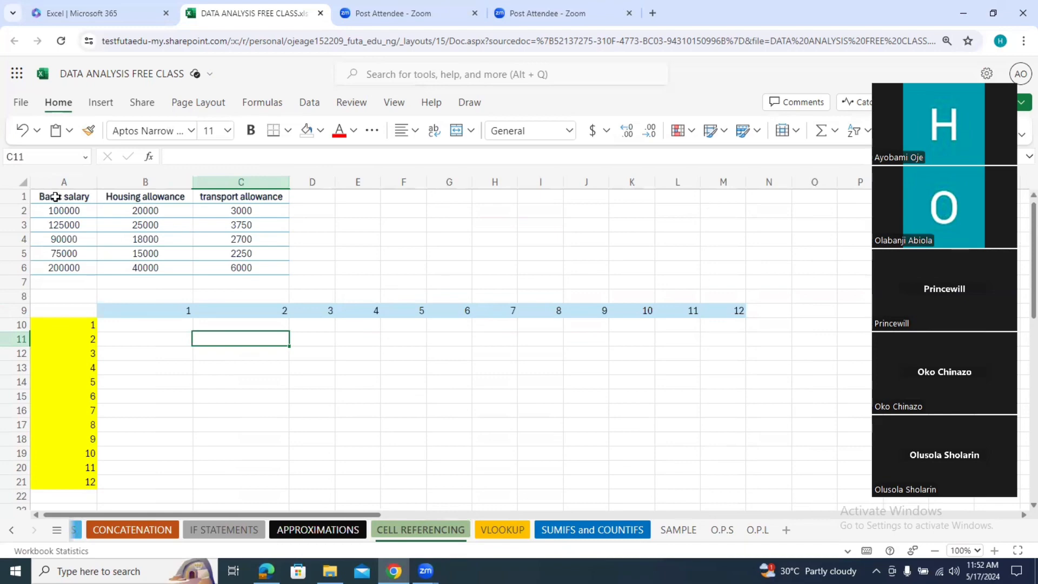
Add the heading Gross Salary in cell D1, beside the transport allowance column.
{"action": "left_click_drag", "start_coordinate": [55, 196], "coordinate": [250, 269]}
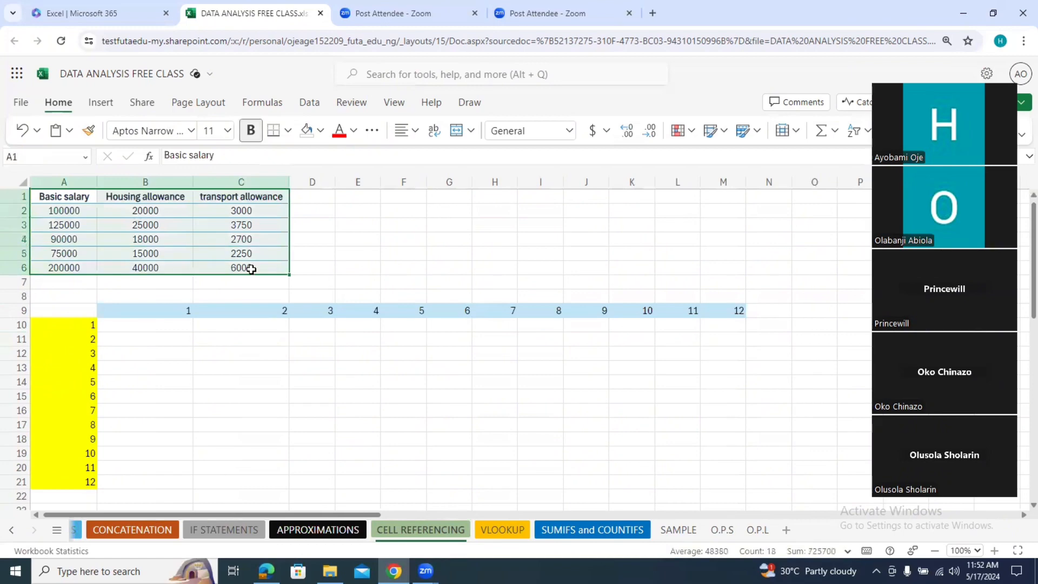
{"action": "left_click", "coordinate": [333, 211]}
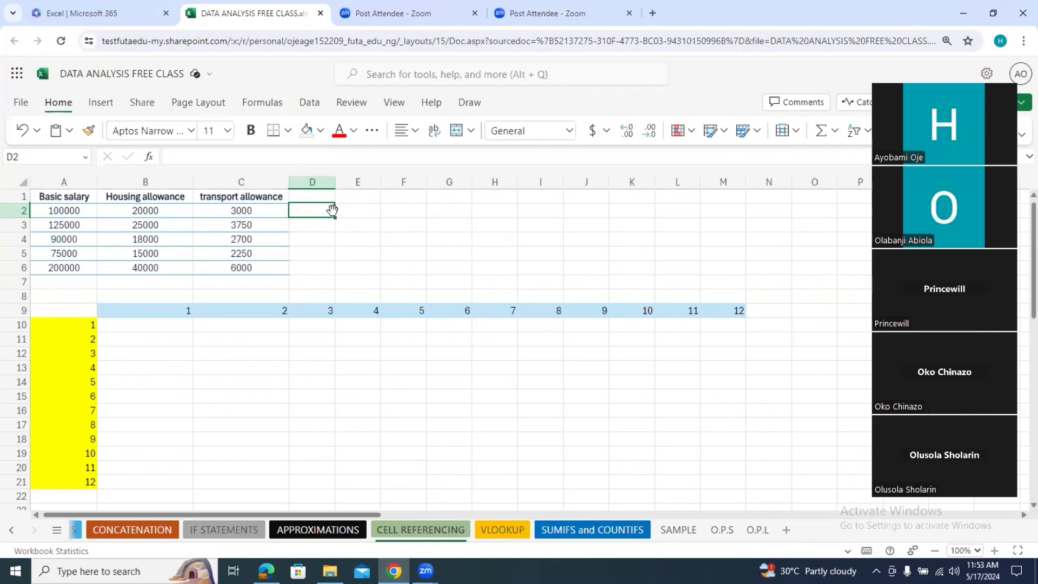
{"action": "left_click", "coordinate": [324, 197]}
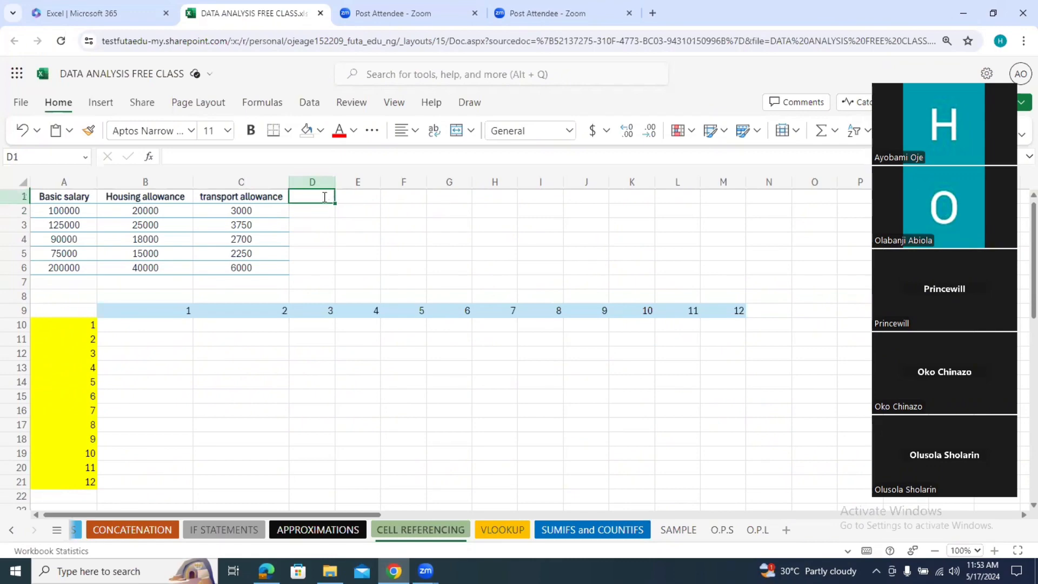
{"action": "type", "text": "Gross"}
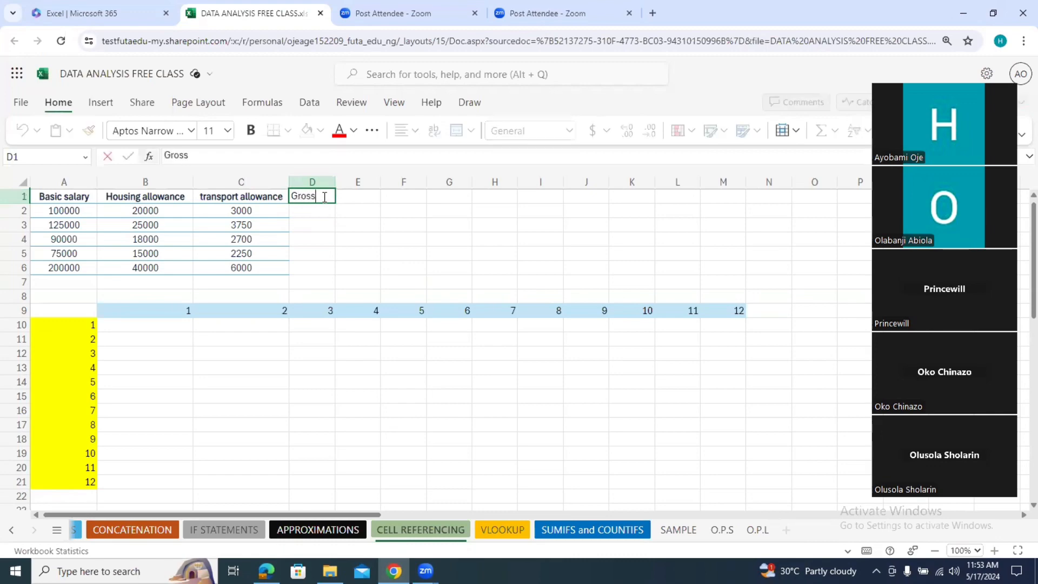
{"action": "type", "text": " Salar"}
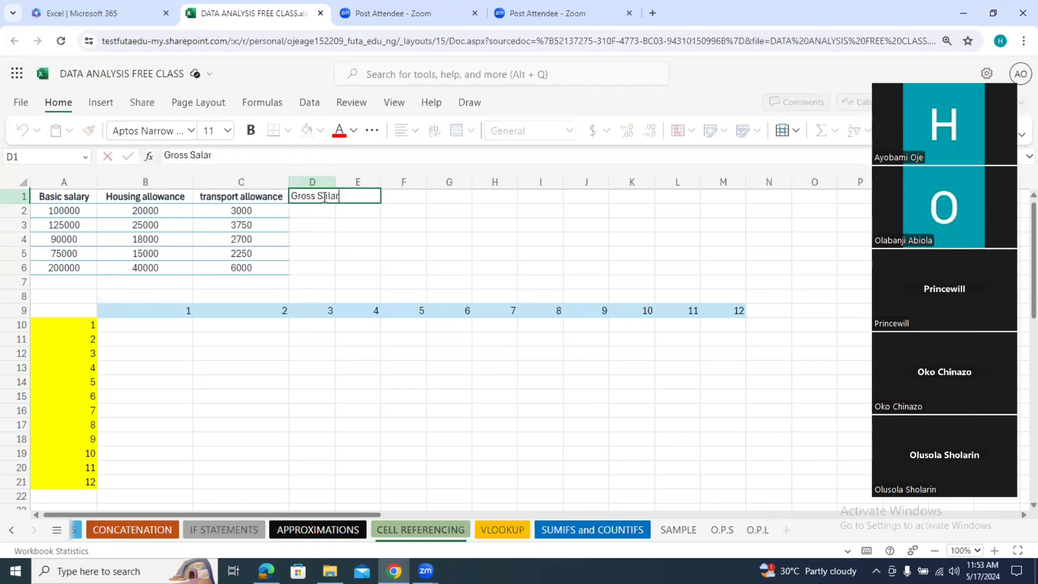
{"action": "type", "text": "y"}
{"action": "left_click", "coordinate": [382, 236]}
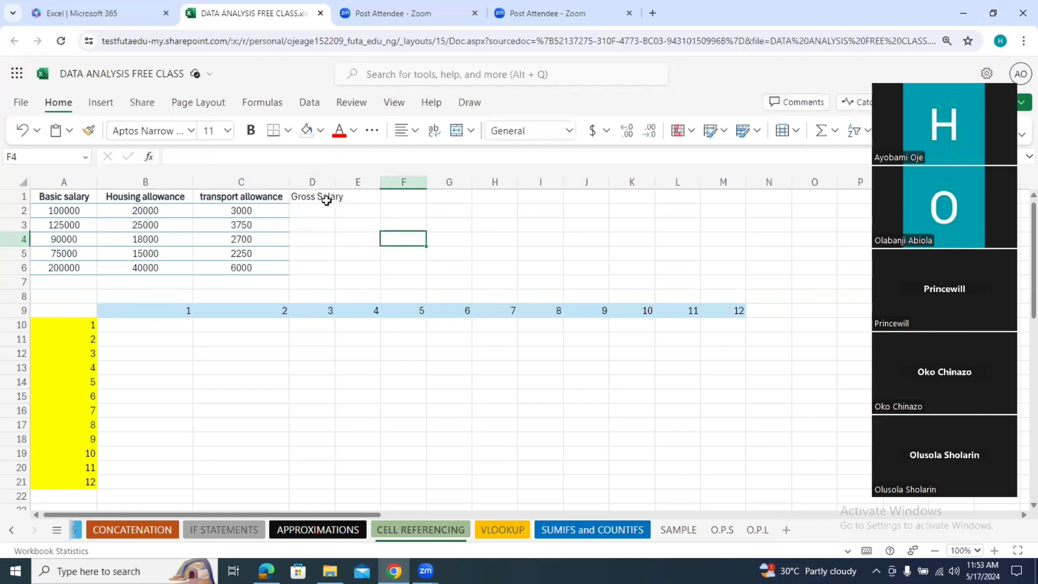
Make the Gross Salary heading bold and widen column D to fit it.
{"action": "left_click", "coordinate": [326, 201]}
{"action": "key", "text": "ctrl+b"}
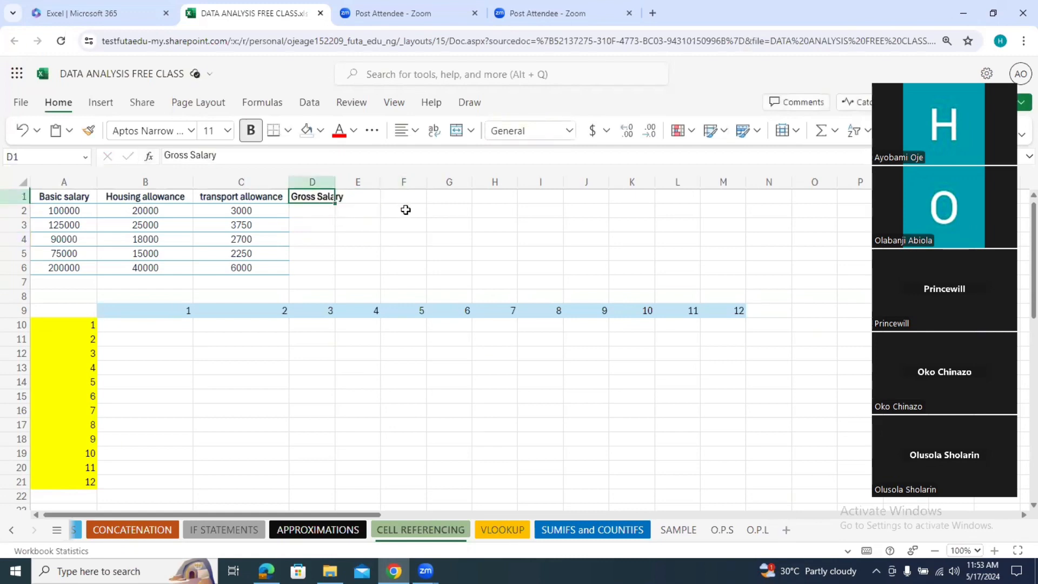
{"action": "left_click", "coordinate": [406, 210]}
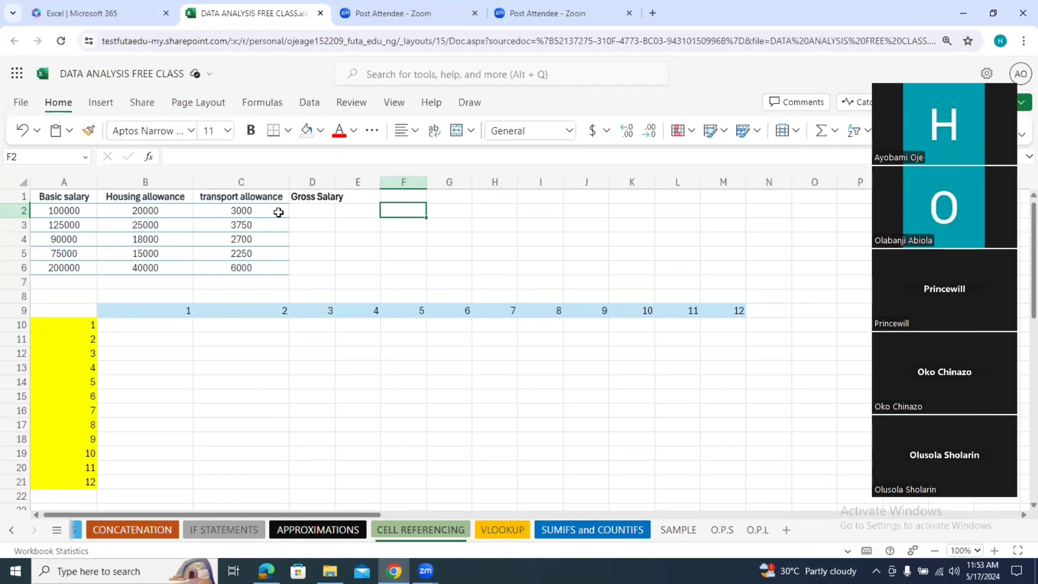
{"action": "left_click_drag", "start_coordinate": [335, 183], "coordinate": [352, 187]}
Calculate the first gross salary in D2 with the formula =SUM(A2:C2).
{"action": "left_click", "coordinate": [320, 212]}
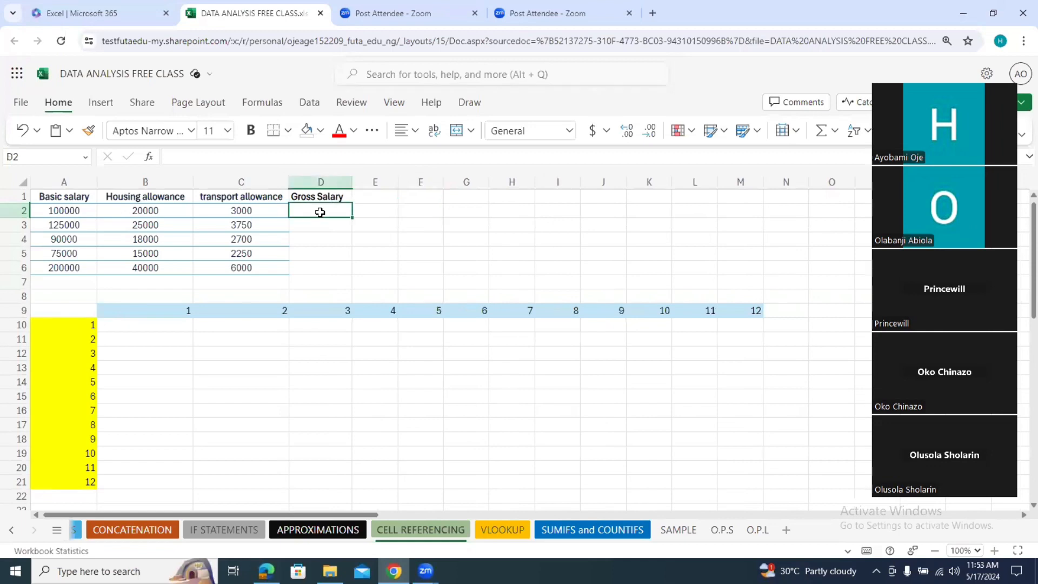
{"action": "type", "text": "="}
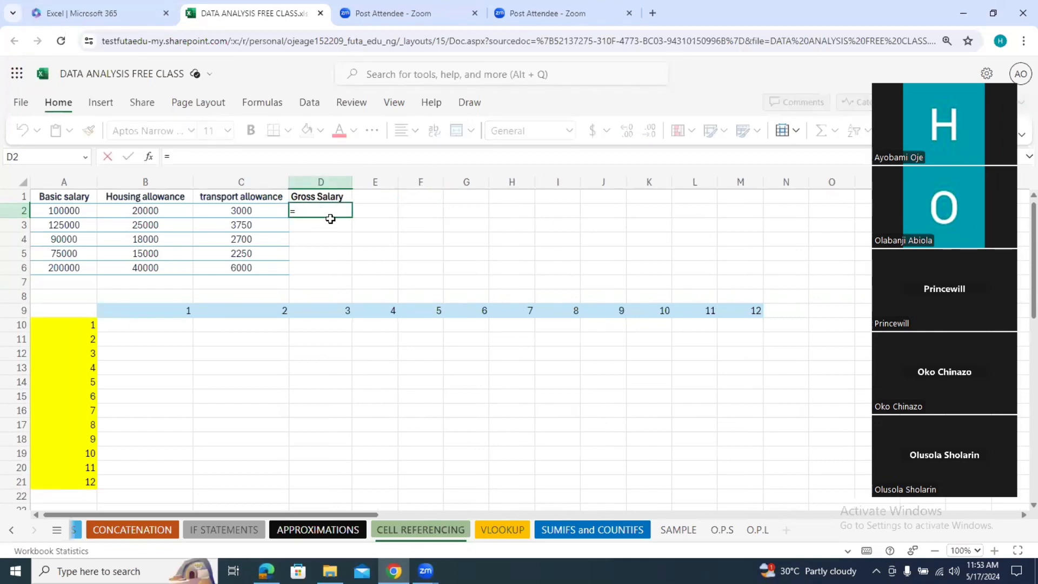
{"action": "type", "text": "su"}
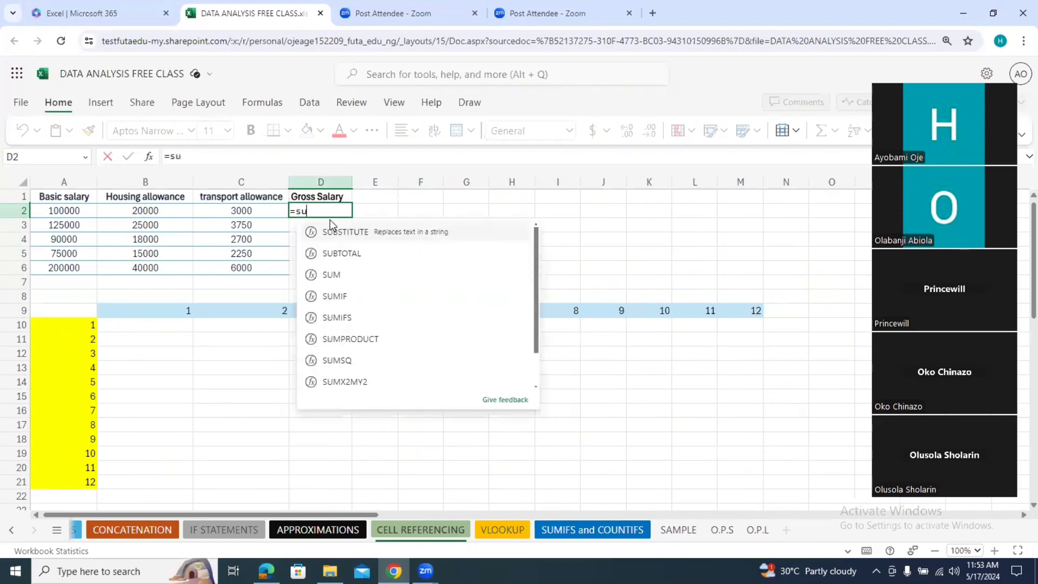
{"action": "type", "text": "m"}
{"action": "key", "text": "Tab"}
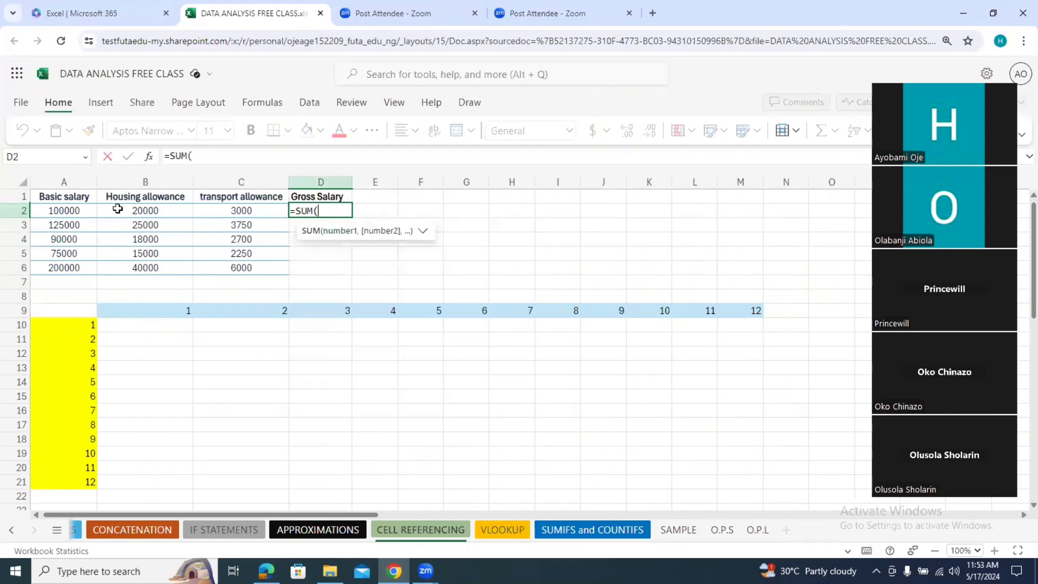
{"action": "left_click_drag", "start_coordinate": [81, 210], "coordinate": [220, 206]}
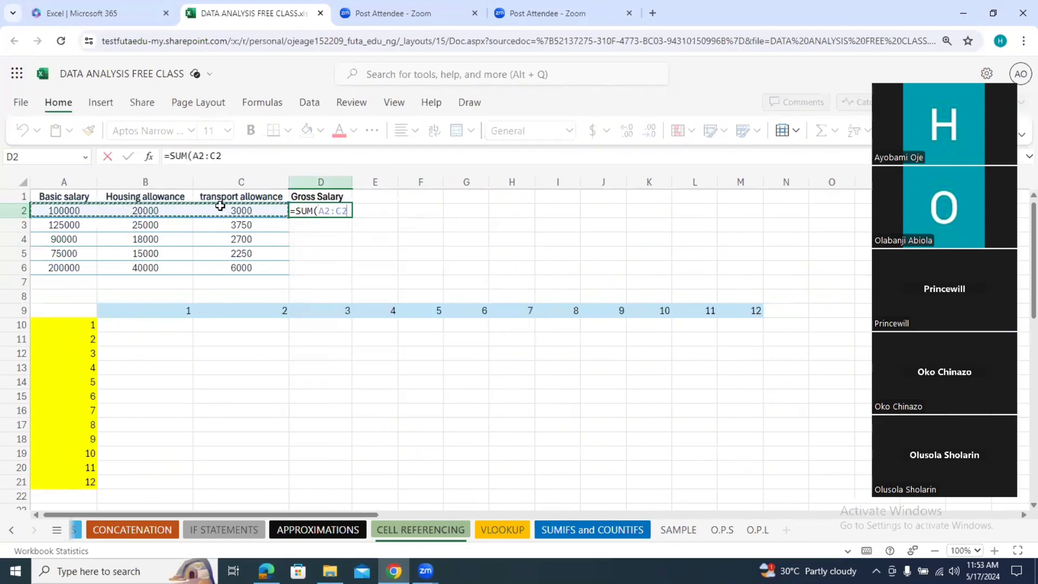
{"action": "type", "text": ")"}
{"action": "key", "text": "Return"}
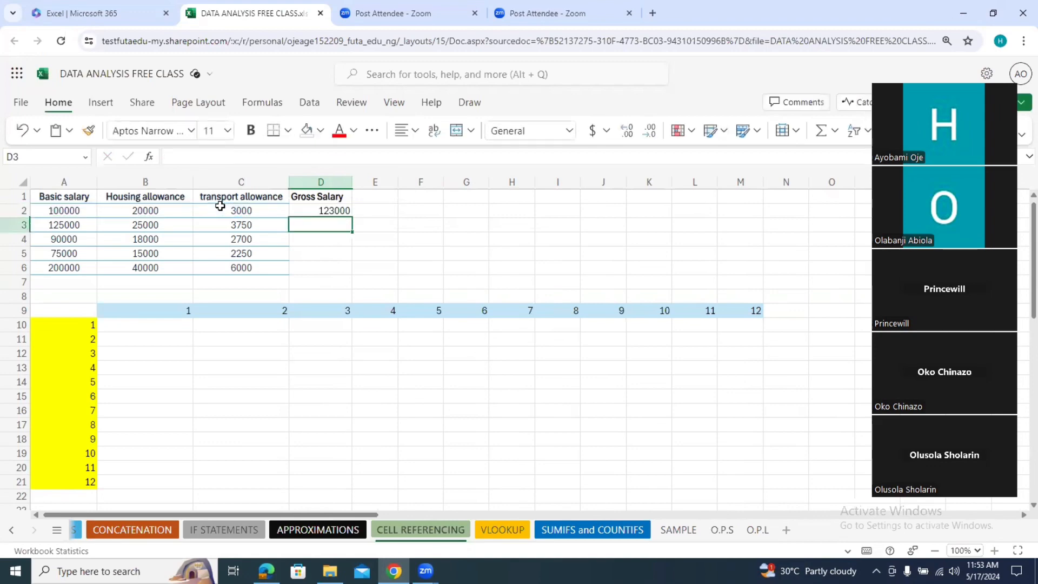
Fill the gross salary formula from D2 down to D6.
{"action": "left_click", "coordinate": [322, 209]}
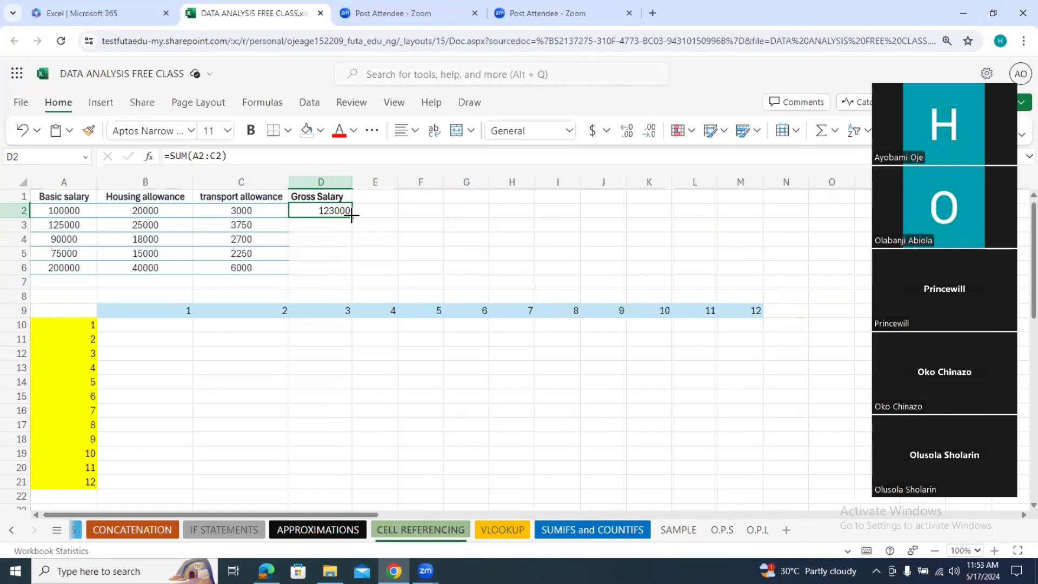
{"action": "left_click_drag", "start_coordinate": [351, 215], "coordinate": [352, 270]}
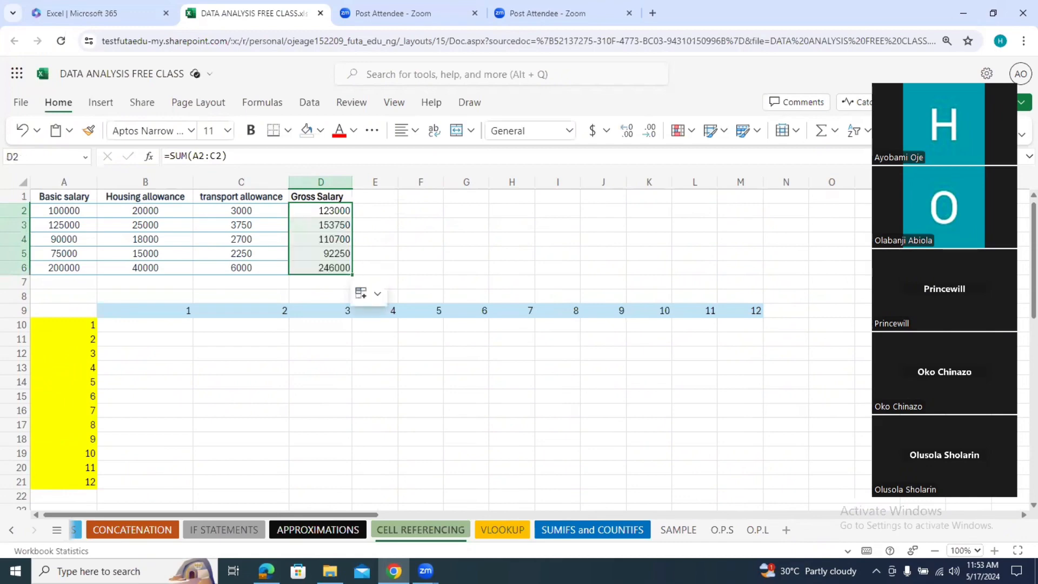
{"action": "left_click", "coordinate": [405, 208]}
Examine the formulas in D2 through D5 to compare how their row references change.
{"action": "left_click", "coordinate": [335, 211]}
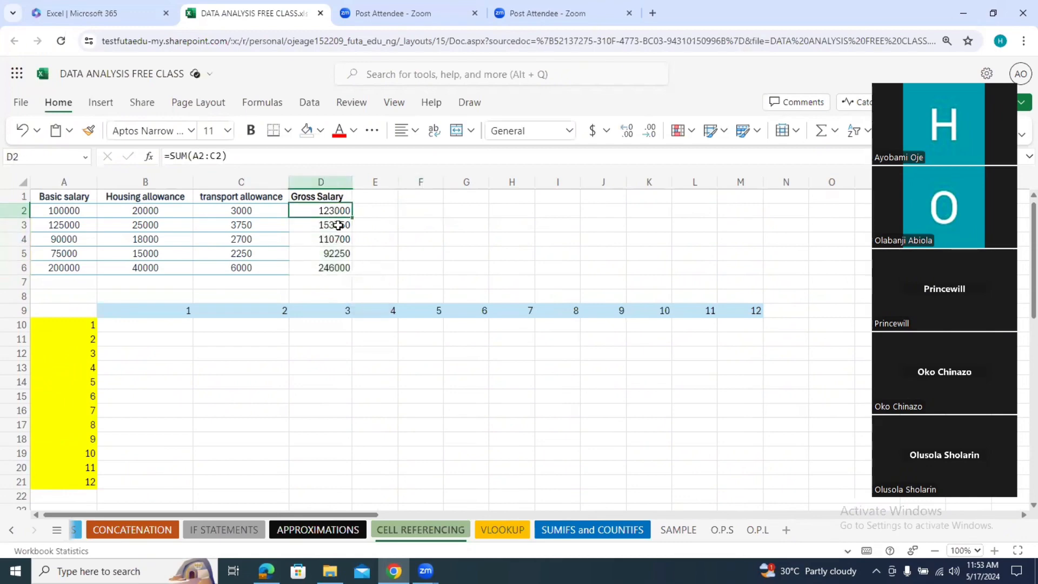
{"action": "left_click", "coordinate": [338, 226]}
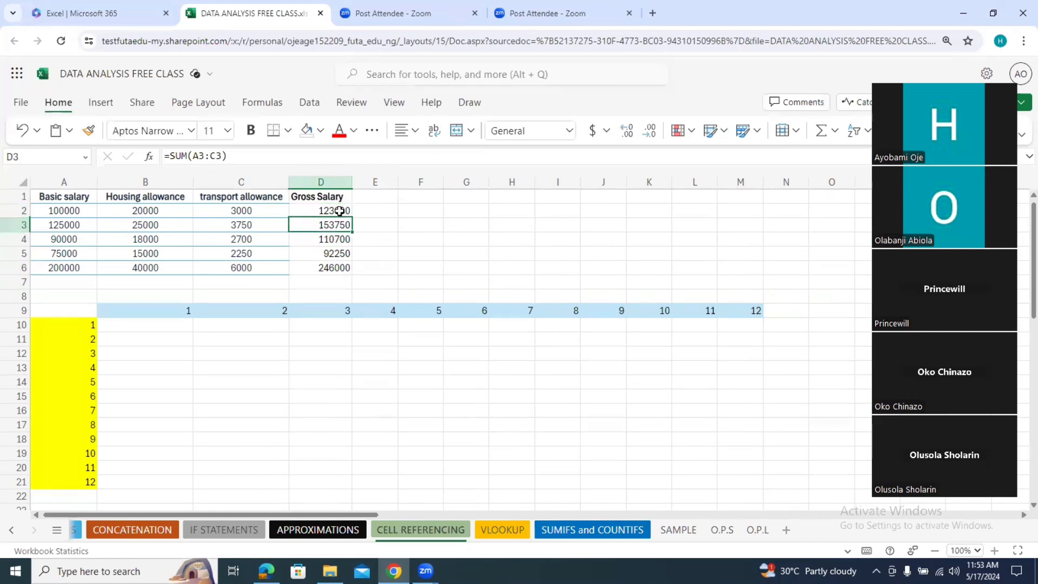
{"action": "left_click", "coordinate": [340, 211]}
{"action": "left_click", "coordinate": [340, 225]}
{"action": "left_click", "coordinate": [340, 211]}
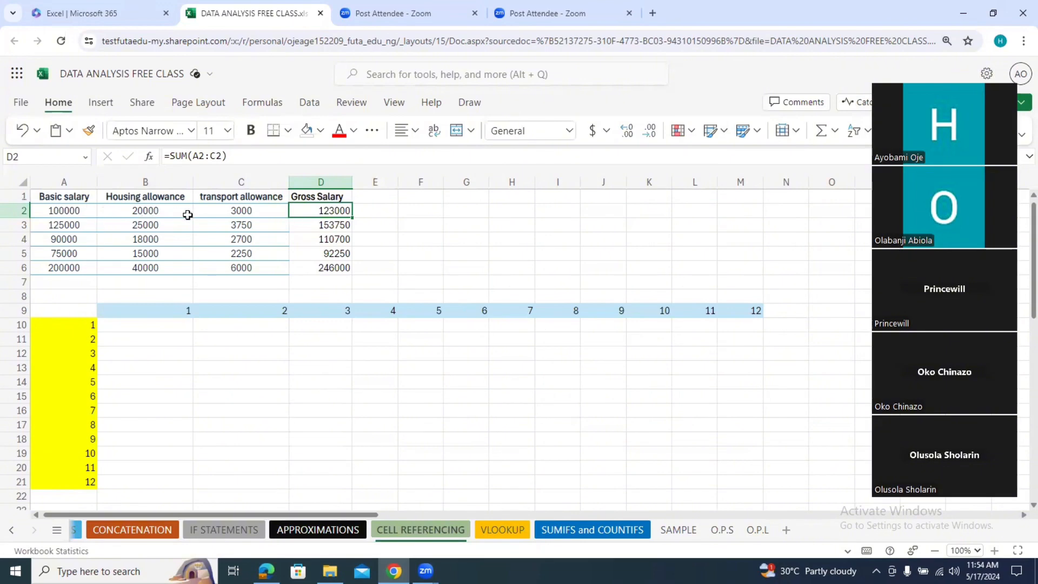
{"action": "left_click", "coordinate": [338, 227]}
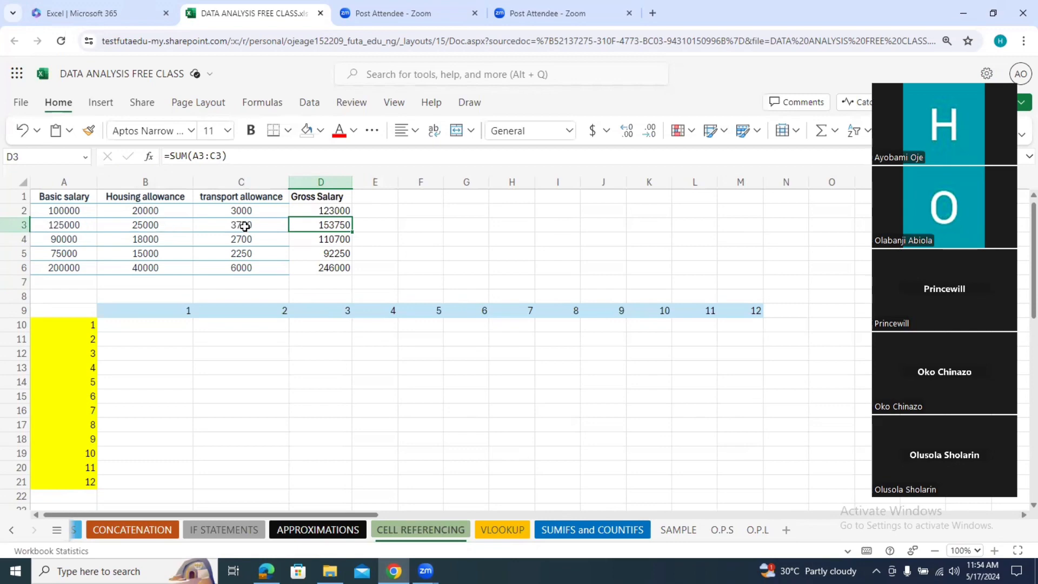
{"action": "left_click", "coordinate": [328, 241]}
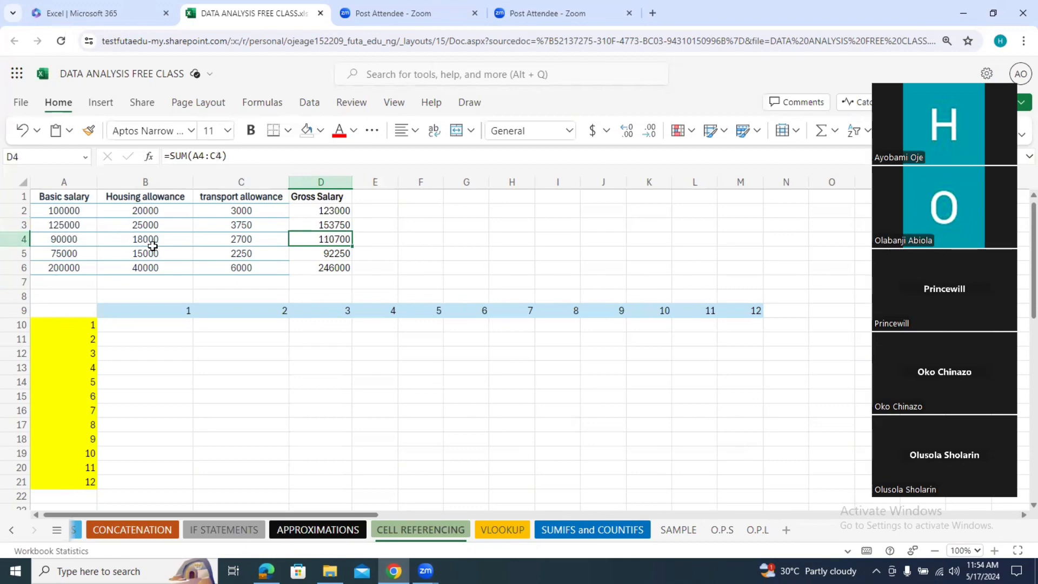
{"action": "left_click", "coordinate": [328, 254]}
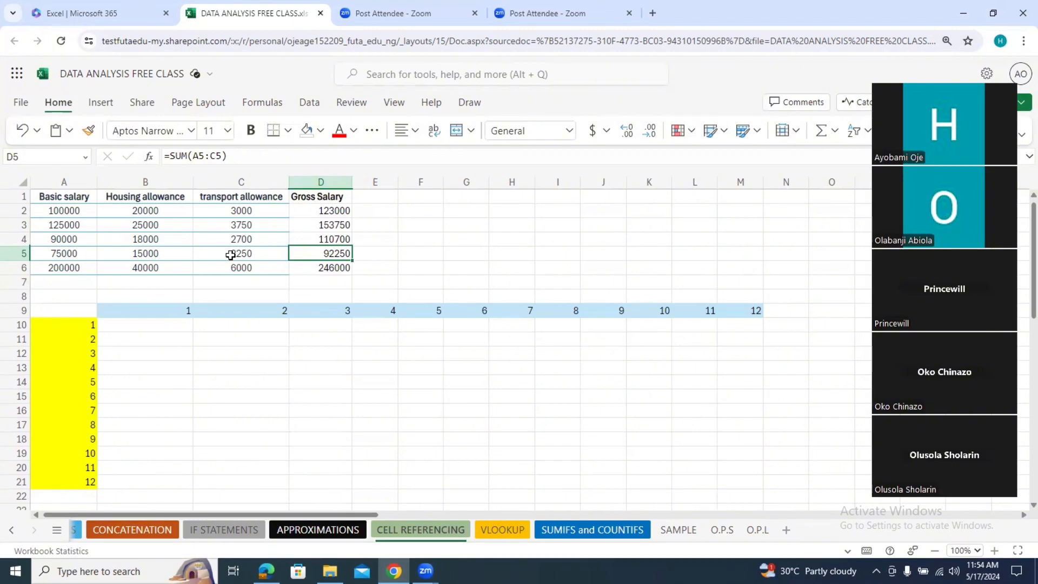
{"action": "left_click", "coordinate": [71, 280]}
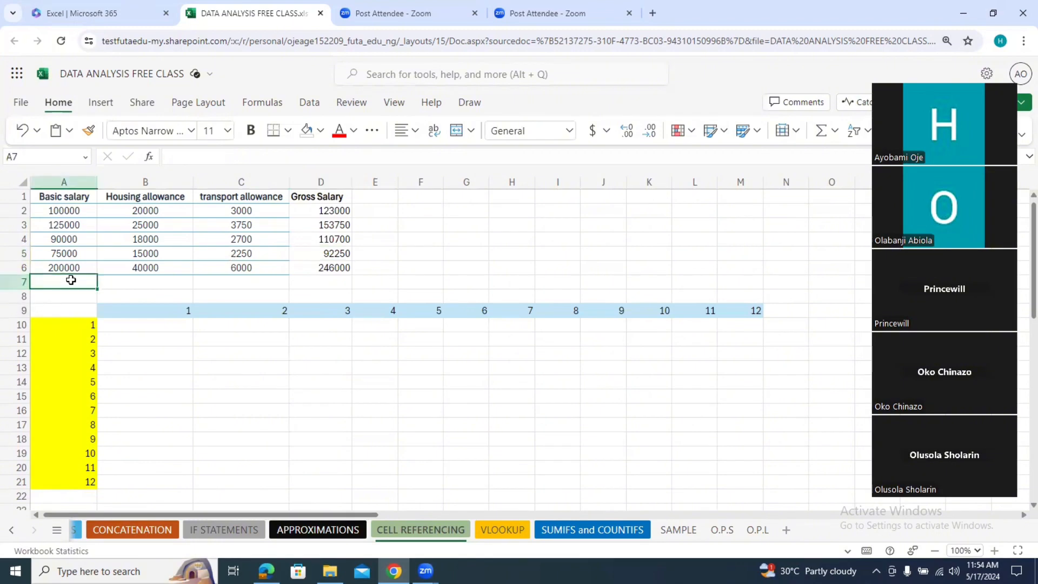
{"action": "left_click", "coordinate": [157, 279]}
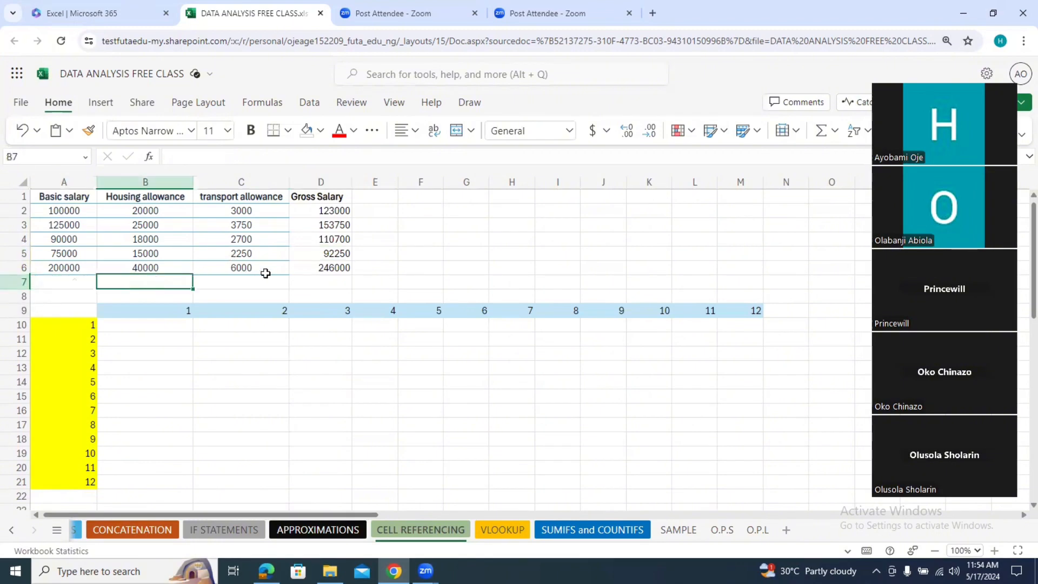
{"action": "left_click", "coordinate": [265, 278]}
{"action": "left_click", "coordinate": [347, 279]}
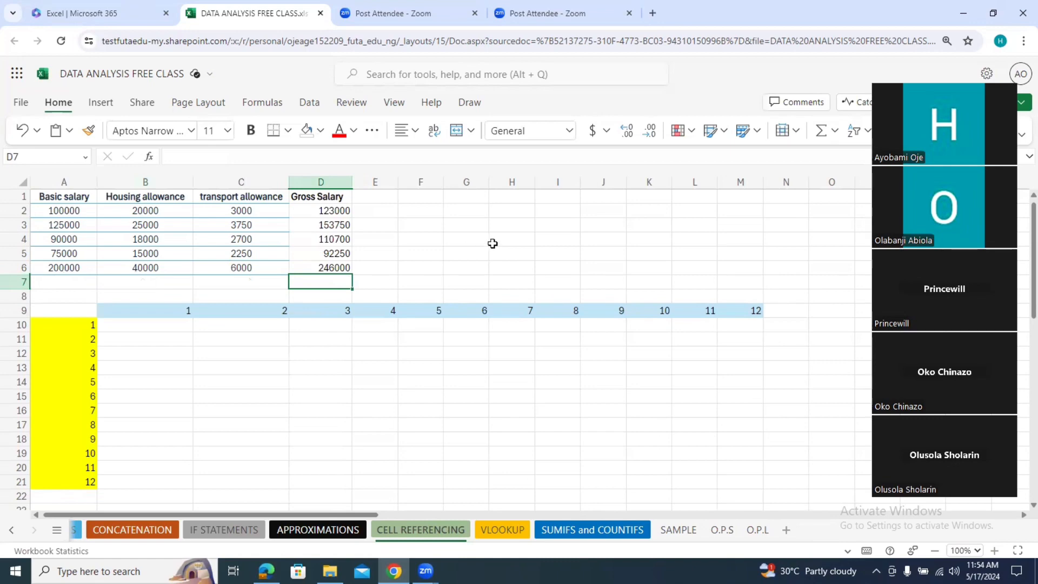
{"action": "left_click", "coordinate": [503, 225]}
Enter A2 as a sample cell reference in cell I2.
{"action": "left_click", "coordinate": [536, 210]}
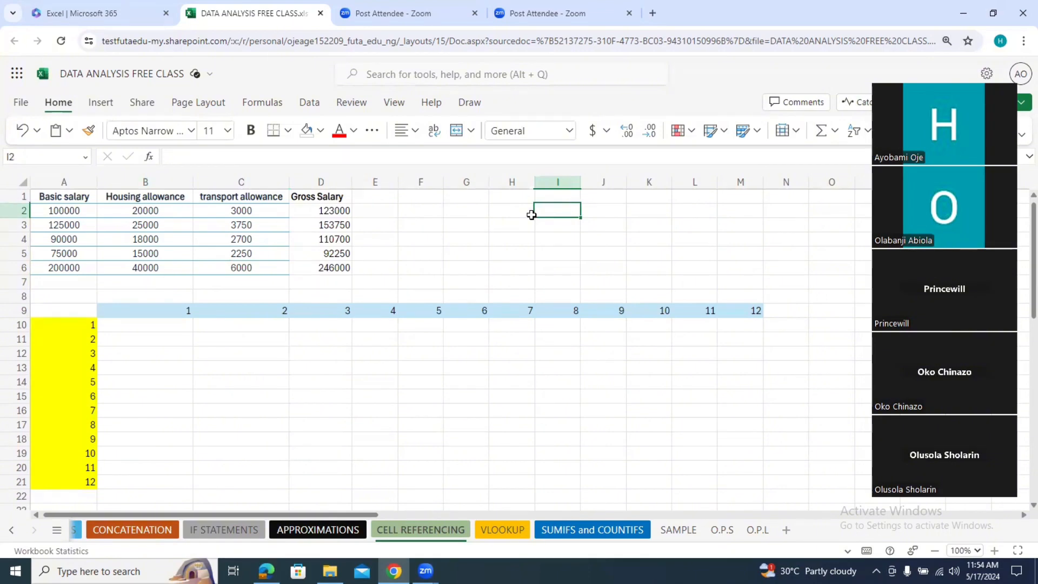
{"action": "type", "text": "A@"}
{"action": "key", "text": "BackSpace"}
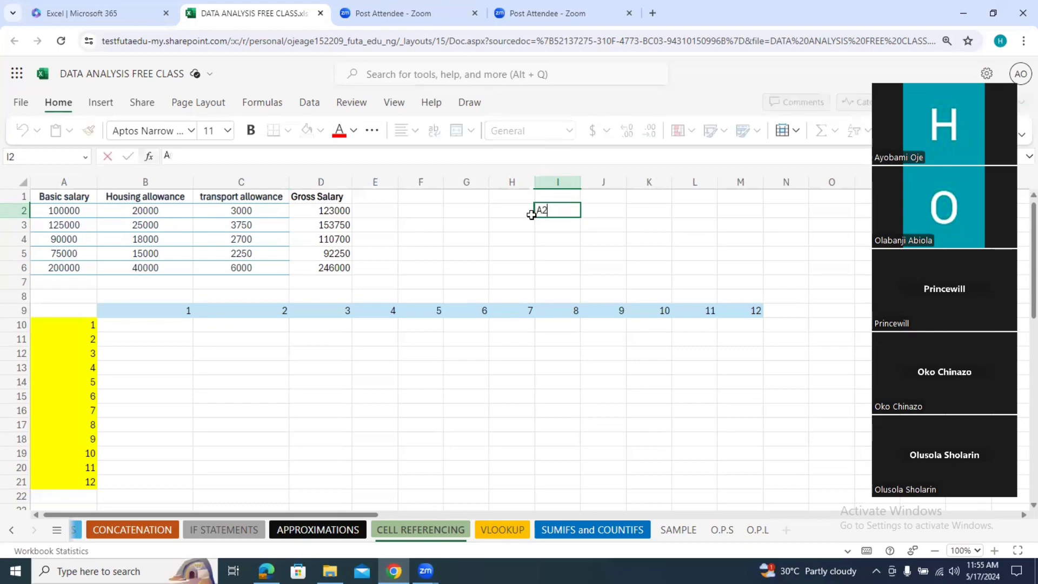
{"action": "type", "text": "2"}
{"action": "key", "text": "Return"}
{"action": "left_click", "coordinate": [565, 210]}
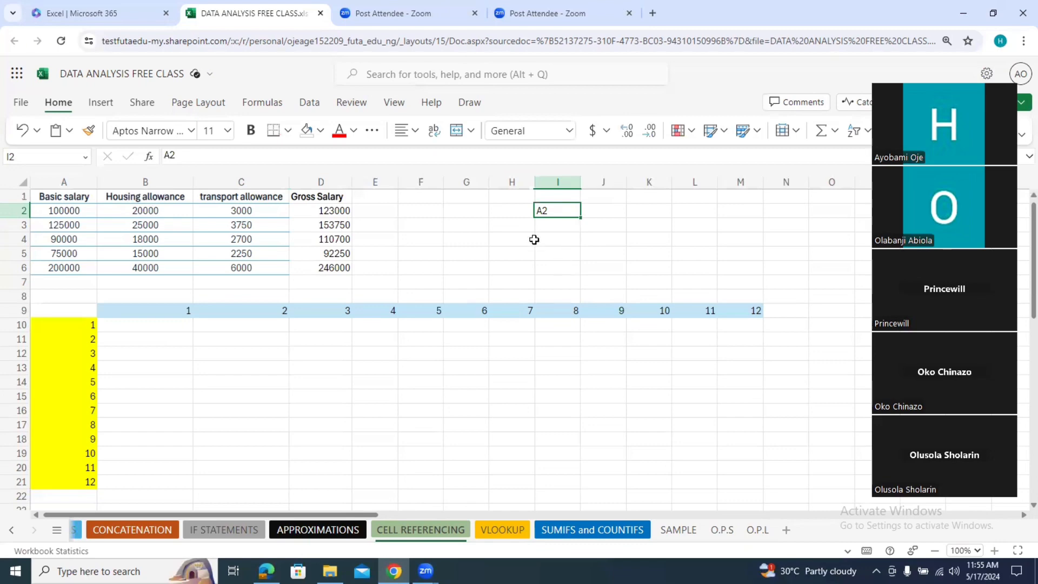
Enter the label Relative Ref in H2 and widen column H to fit it.
{"action": "left_click", "coordinate": [508, 213]}
{"action": "type", "text": "Re"}
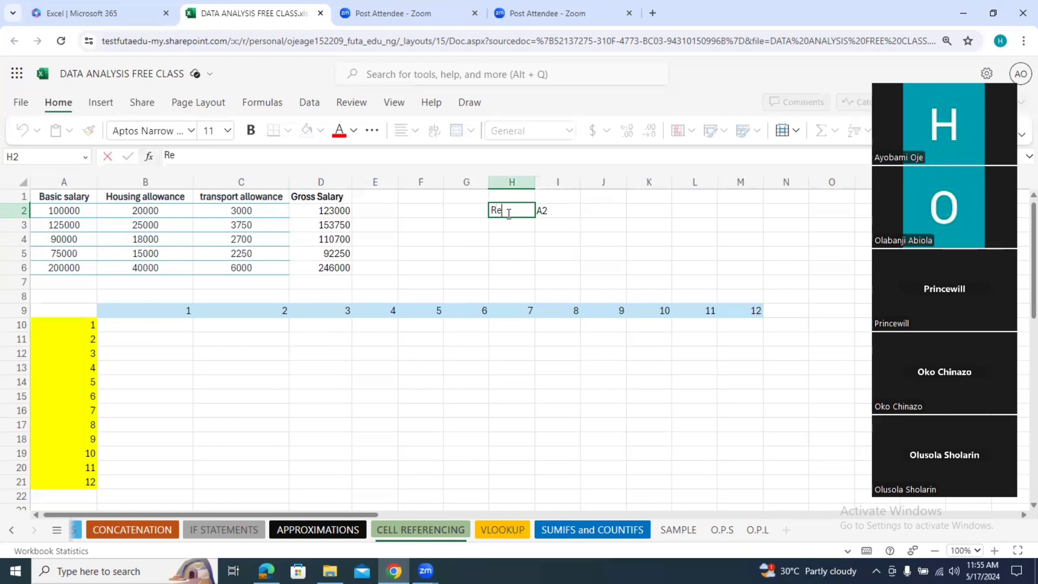
{"action": "type", "text": "lattive"}
{"action": "key", "text": "BackSpace"}
{"action": "key", "text": "BackSpace"}
{"action": "key", "text": "BackSpace"}
{"action": "type", "text": "ive Ref"}
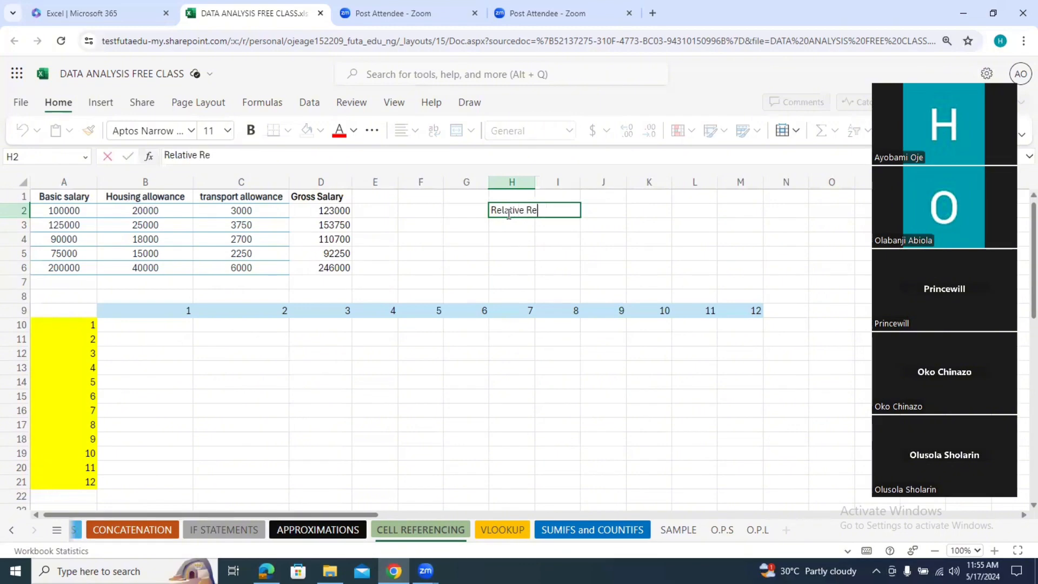
{"action": "left_click", "coordinate": [652, 238]}
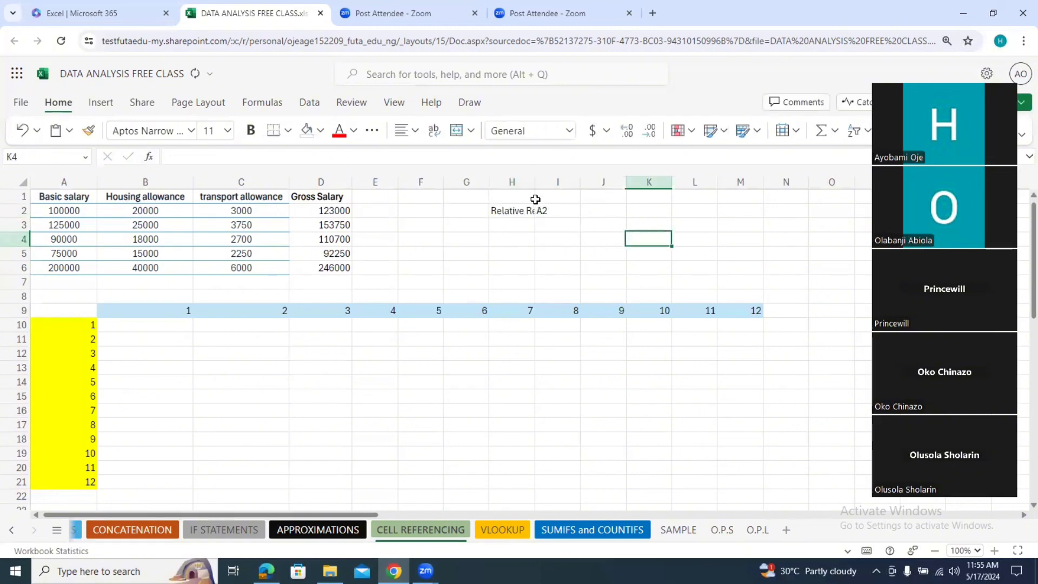
{"action": "left_click_drag", "start_coordinate": [553, 186], "coordinate": [550, 183]}
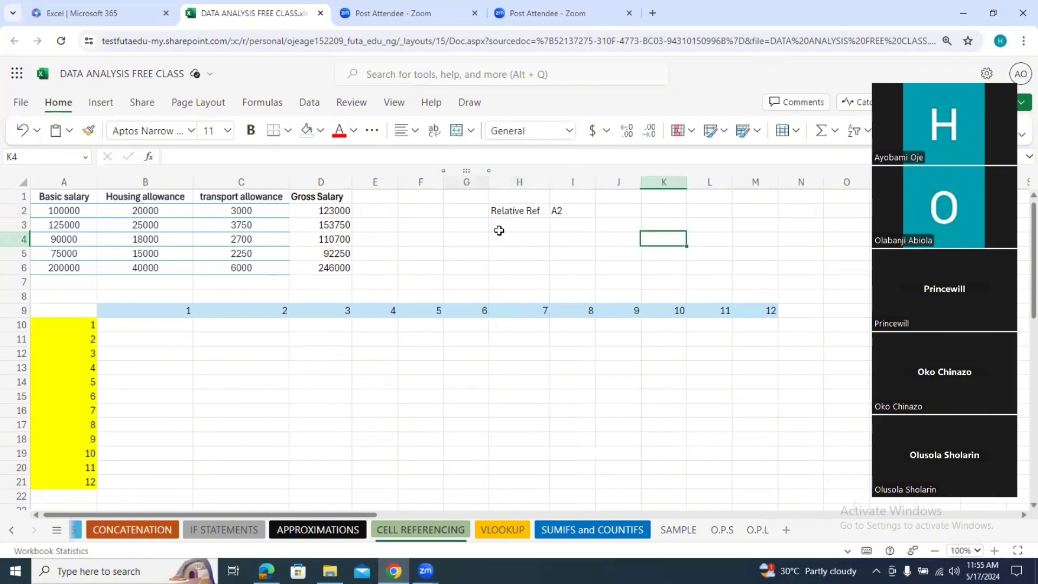
Set the font color of the Relative Ref label in H2 to black.
{"action": "left_click", "coordinate": [527, 211]}
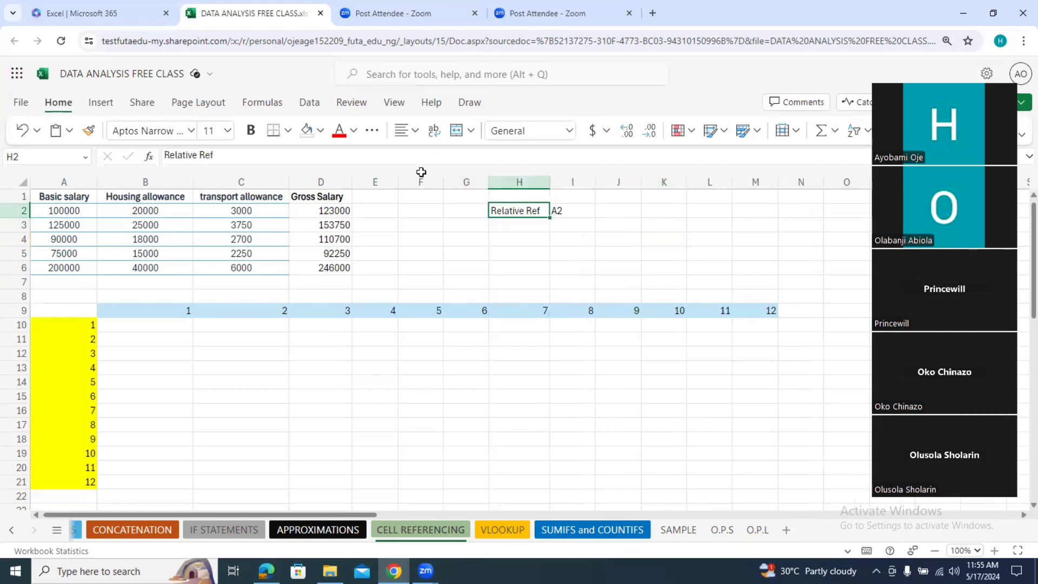
{"action": "left_click", "coordinate": [339, 130]}
{"action": "left_click", "coordinate": [354, 130]}
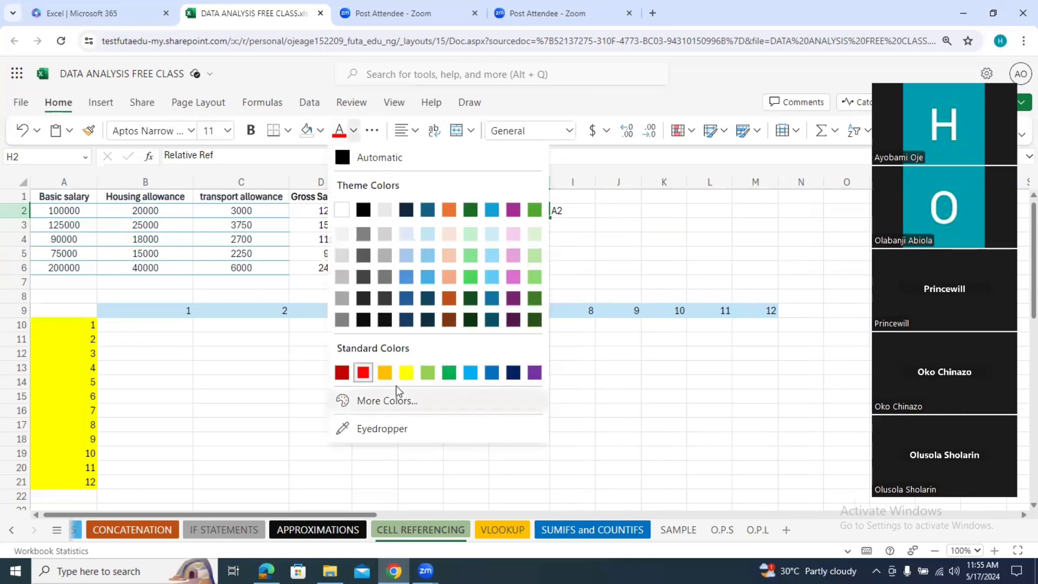
{"action": "left_click", "coordinate": [369, 215]}
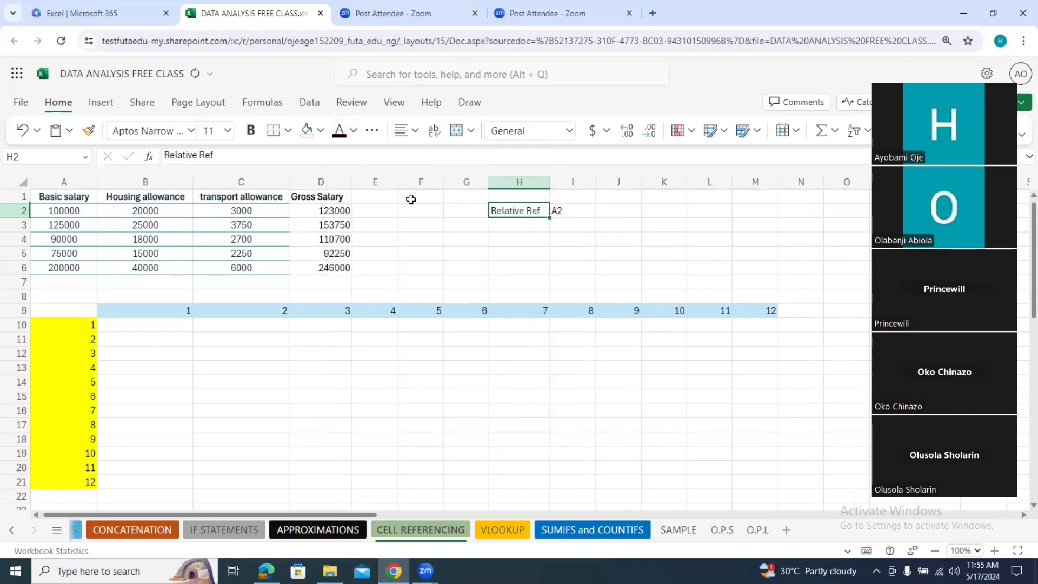
Fill the Relative Ref label cell H2 with light gray.
{"action": "left_click", "coordinate": [321, 131]}
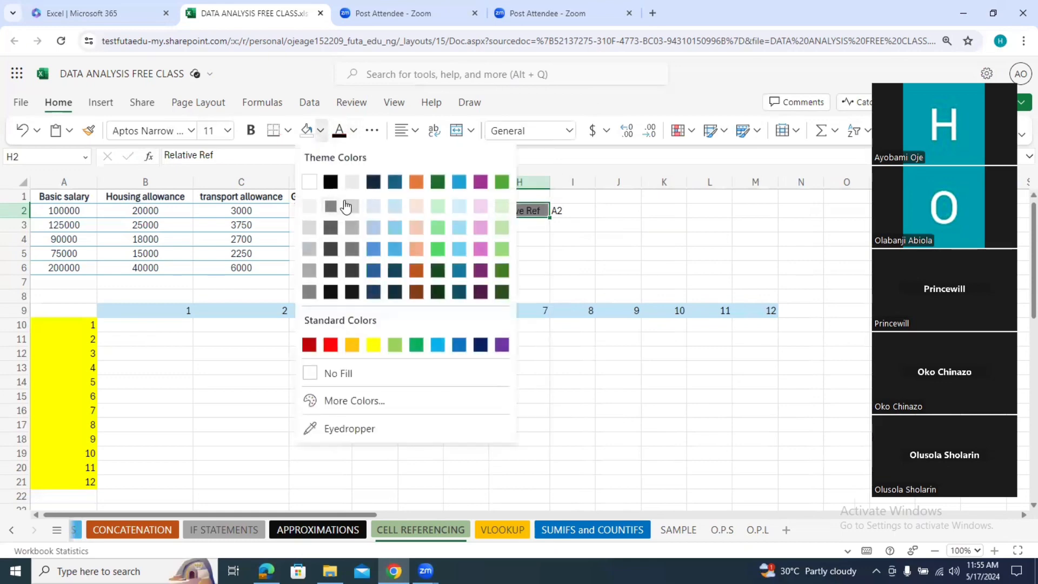
{"action": "left_click", "coordinate": [347, 190]}
{"action": "left_click", "coordinate": [587, 220]}
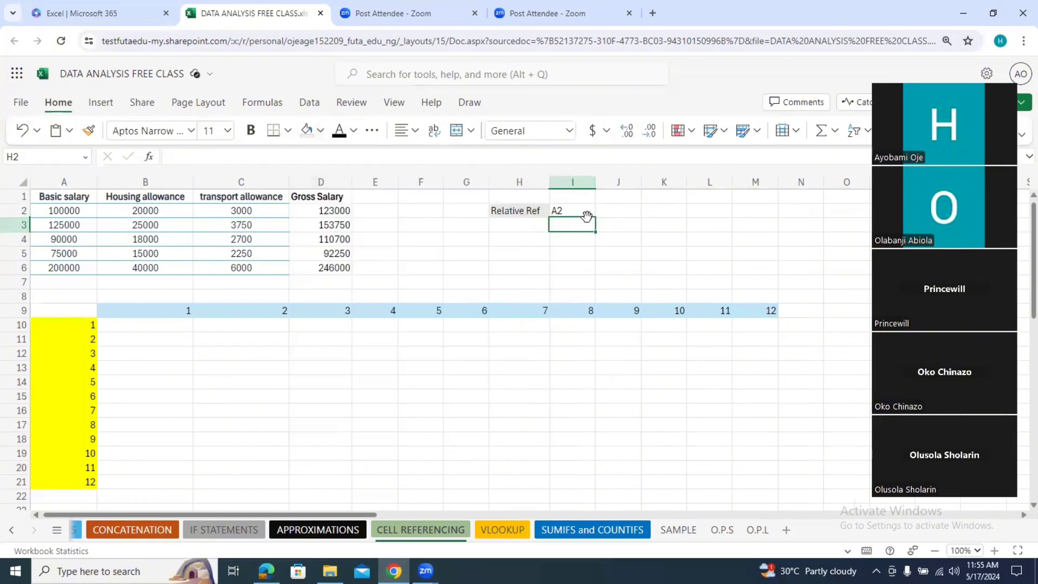
Enter the label Semi fixed in cell H3, directly below Relative Ref.
{"action": "left_click", "coordinate": [525, 229]}
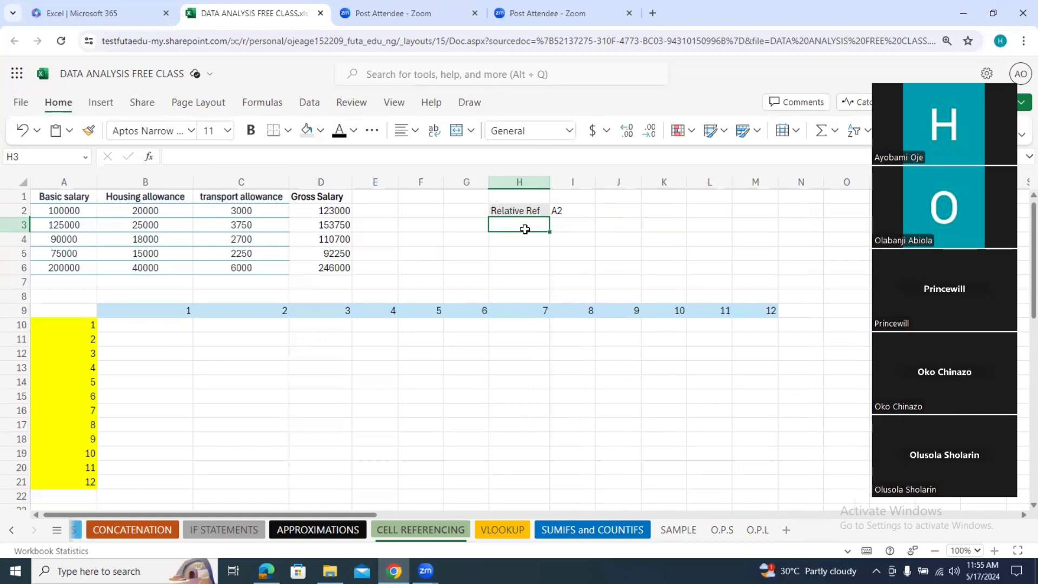
{"action": "type", "text": "Sem"}
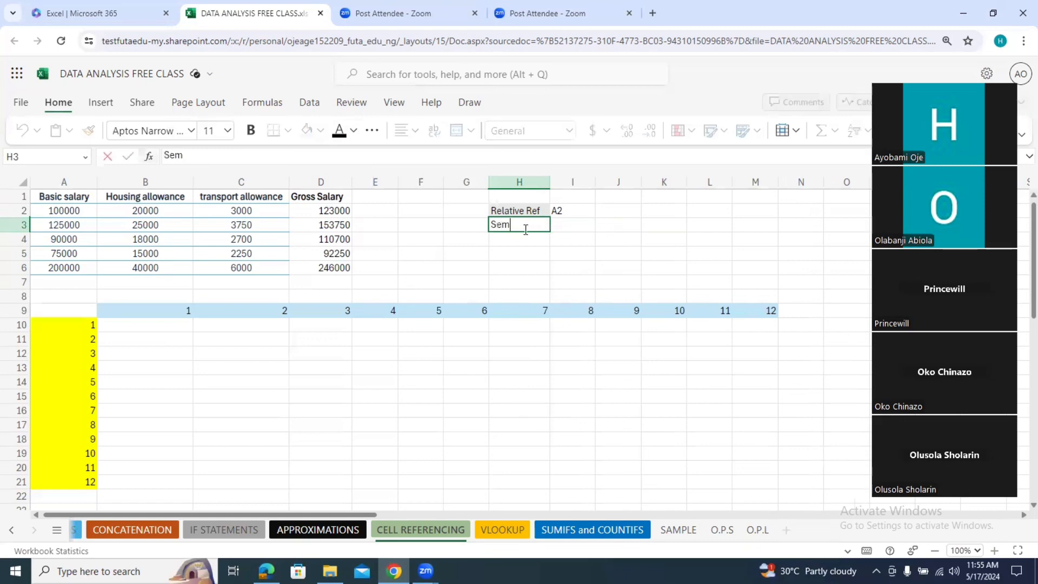
{"action": "type", "text": "i fixed"}
Enter $A2 OR A$2 in cell I3 as the sample semi-fixed references.
{"action": "left_click", "coordinate": [584, 223]}
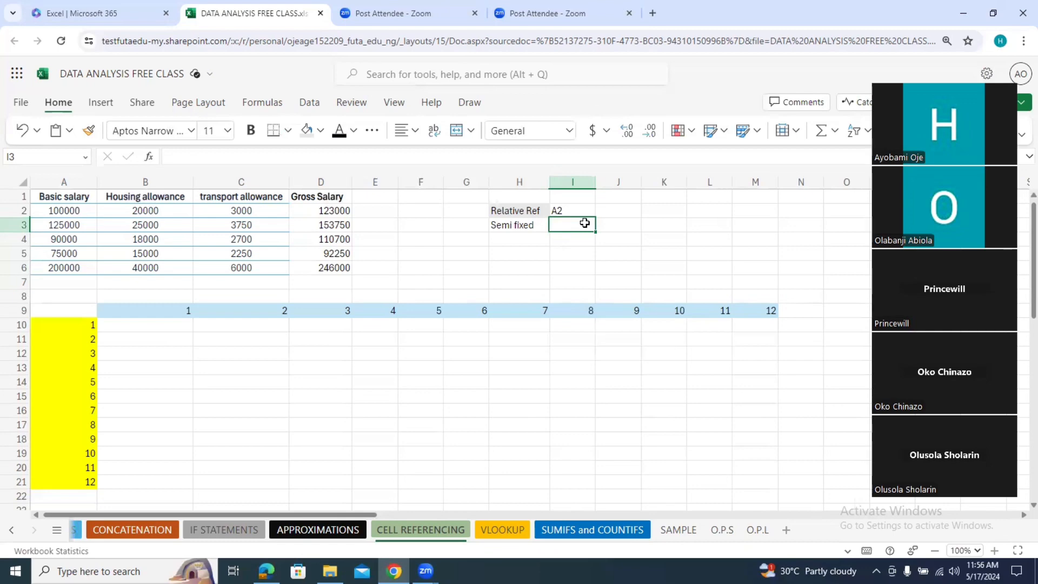
{"action": "type", "text": "$"}
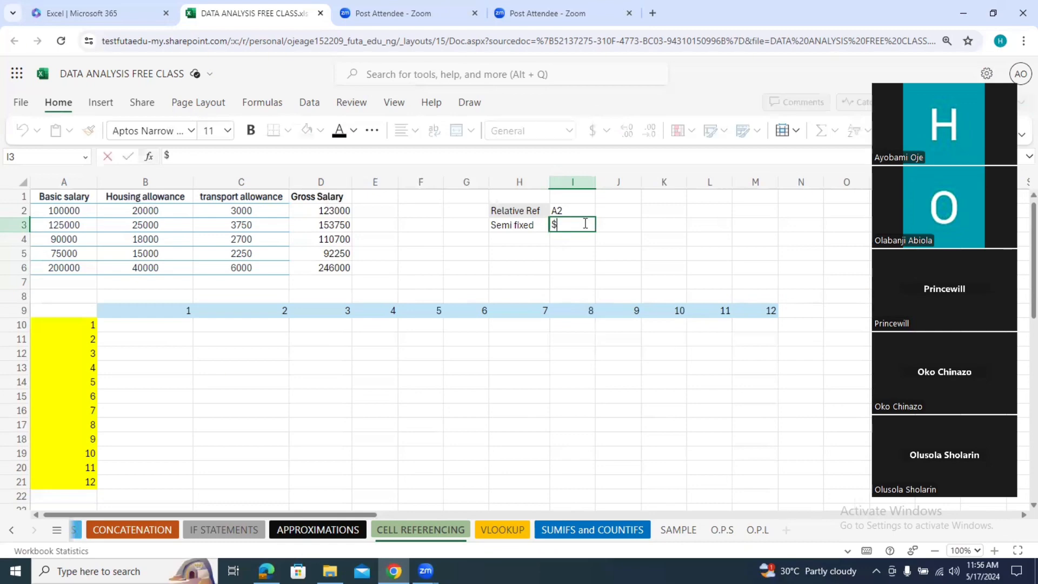
{"action": "type", "text": "A2 OR aa"}
{"action": "key", "text": "BackSpace"}
{"action": "key", "text": "BackSpace"}
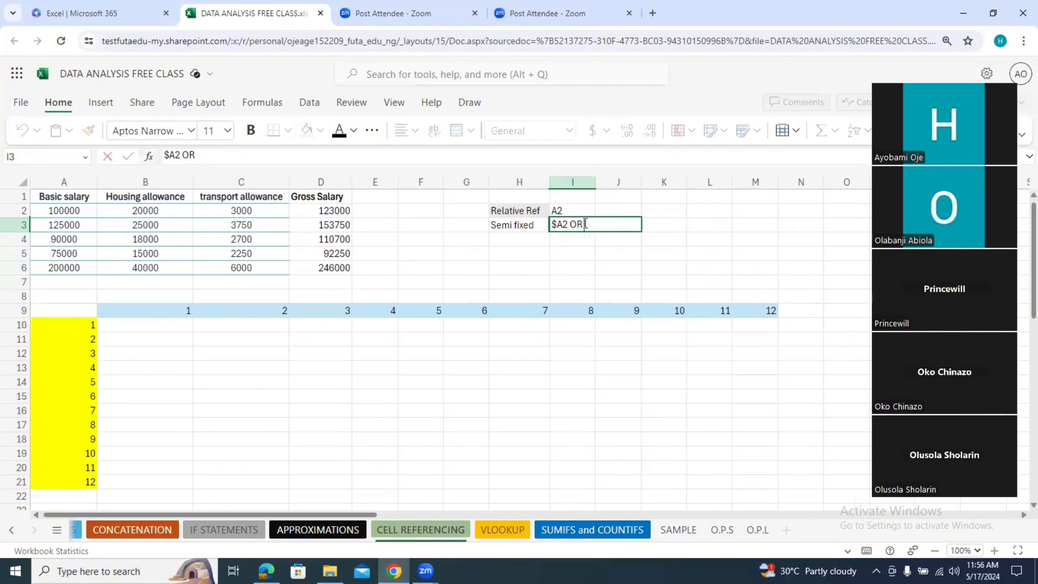
{"action": "type", "text": "A"}
{"action": "type", "text": "$"}
{"action": "type", "text": "2"}
{"action": "key", "text": "BackSpace"}
{"action": "type", "text": "2"}
Enter the label Absolute Ref in cell H4, below Semi fixed.
{"action": "left_click", "coordinate": [520, 238]}
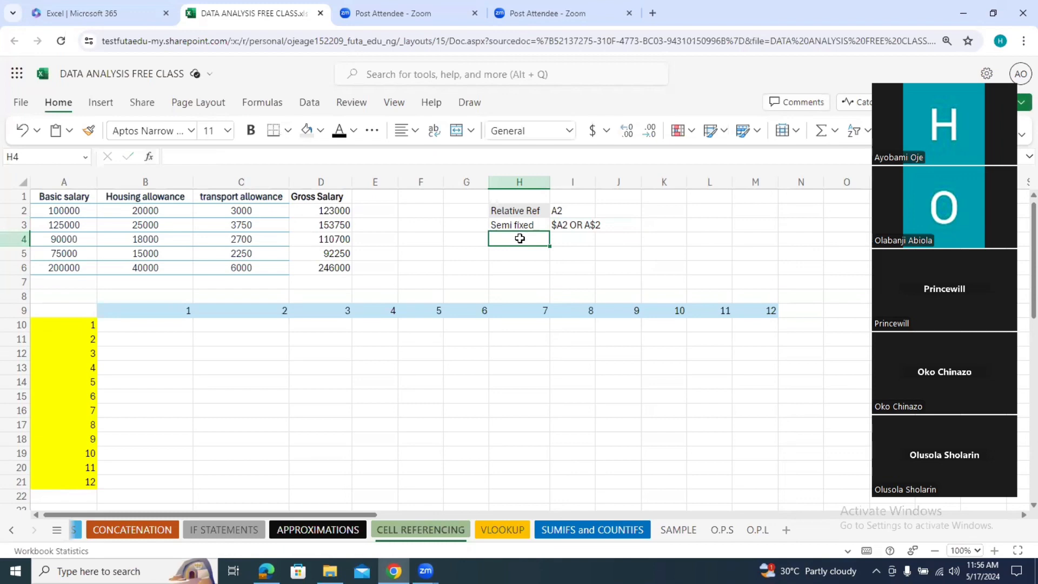
{"action": "type", "text": "AB"}
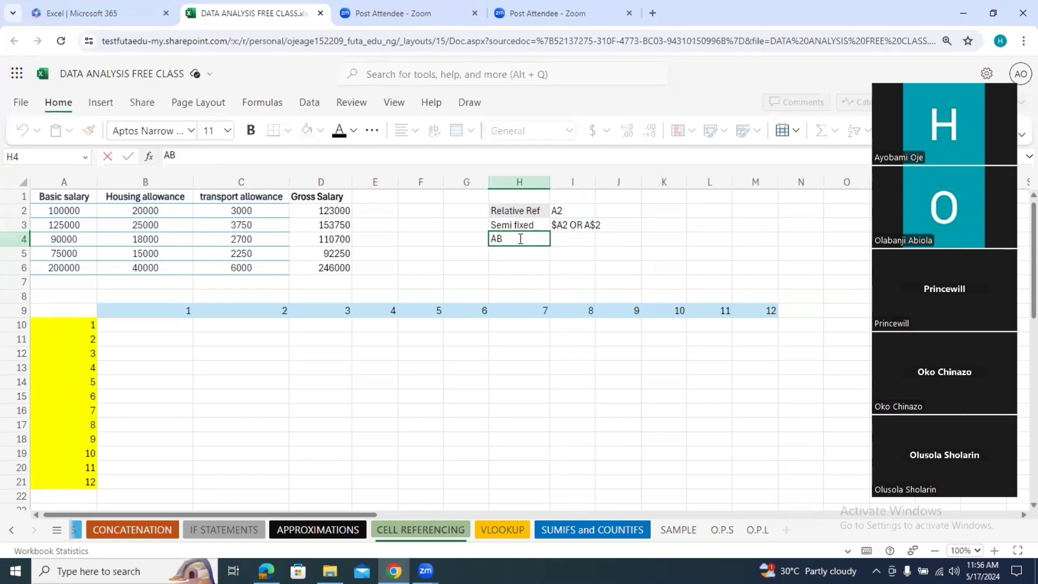
{"action": "key", "text": "BackSpace"}
{"action": "type", "text": "bsolute Ref"}
Enter $A$2 in cell I4 as the sample absolute reference.
{"action": "left_click", "coordinate": [588, 241]}
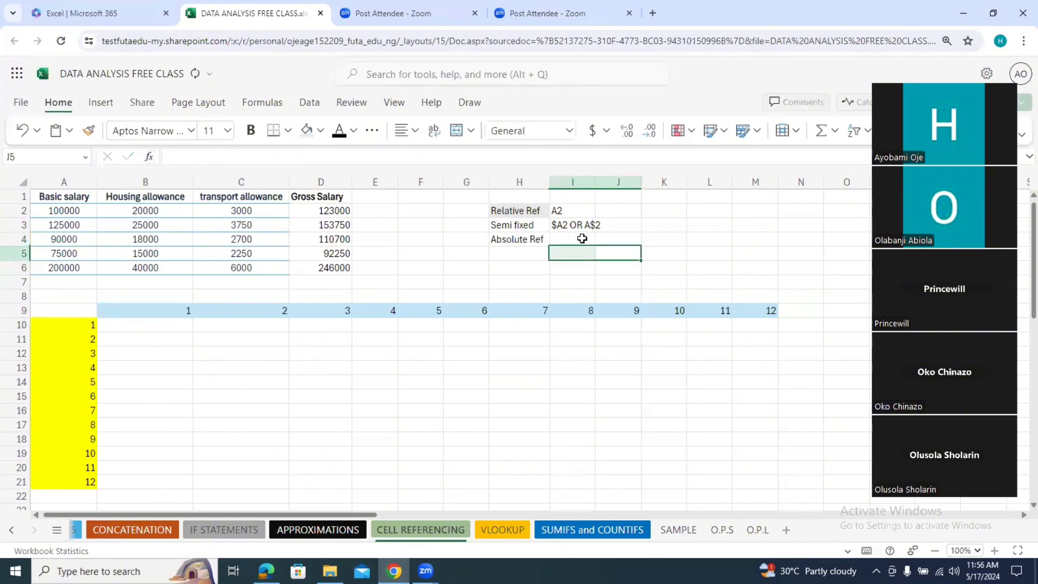
{"action": "type", "text": "$"}
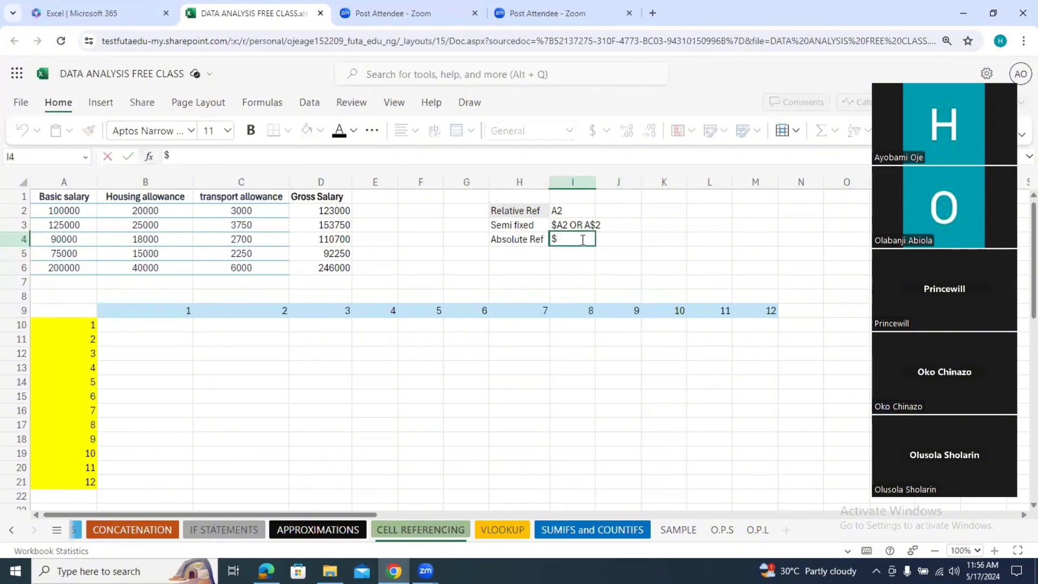
{"action": "type", "text": "A"}
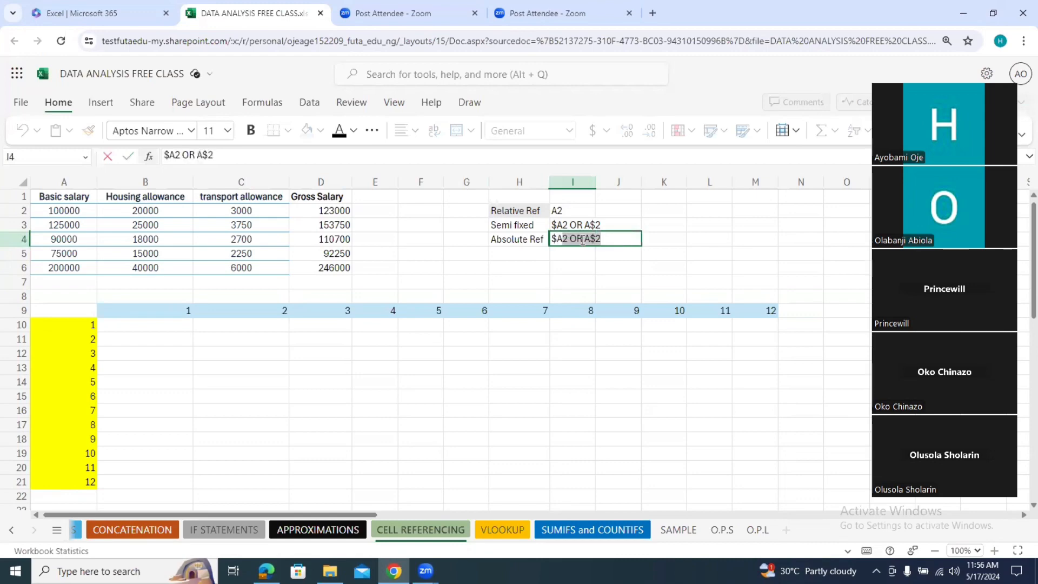
{"action": "type", "text": "$"}
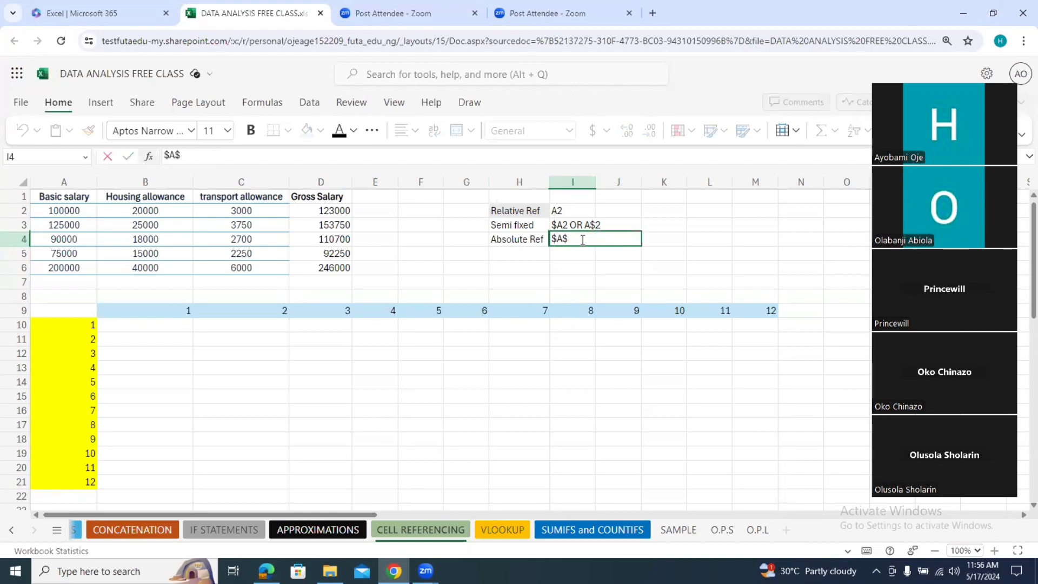
{"action": "type", "text": "2"}
{"action": "left_click", "coordinate": [676, 241]}
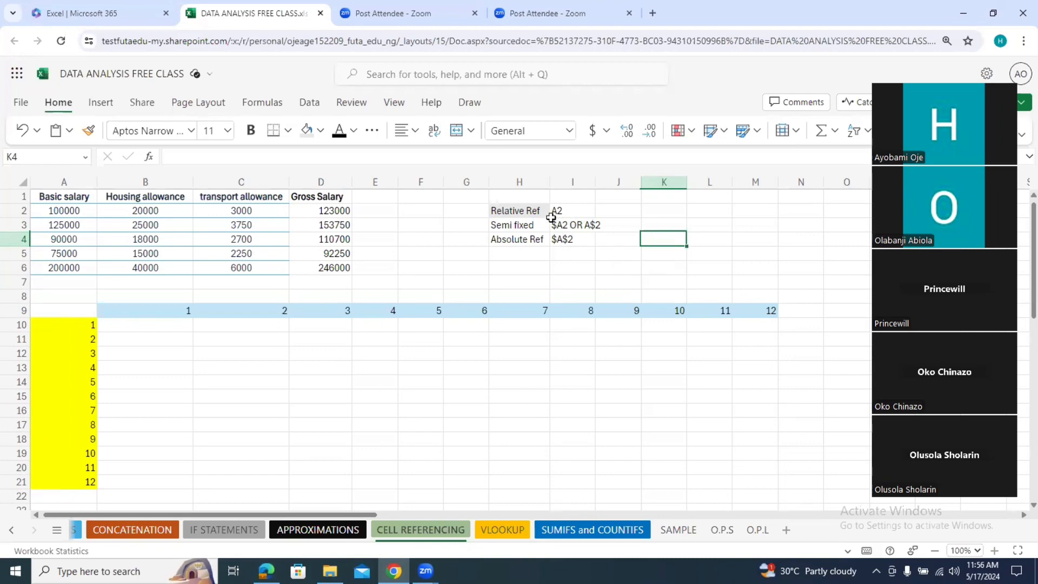
Fill the Semi fixed cell H3 with medium gray and the Absolute Ref cell H4 with a darker gray.
{"action": "left_click", "coordinate": [494, 226]}
{"action": "left_click", "coordinate": [321, 130]}
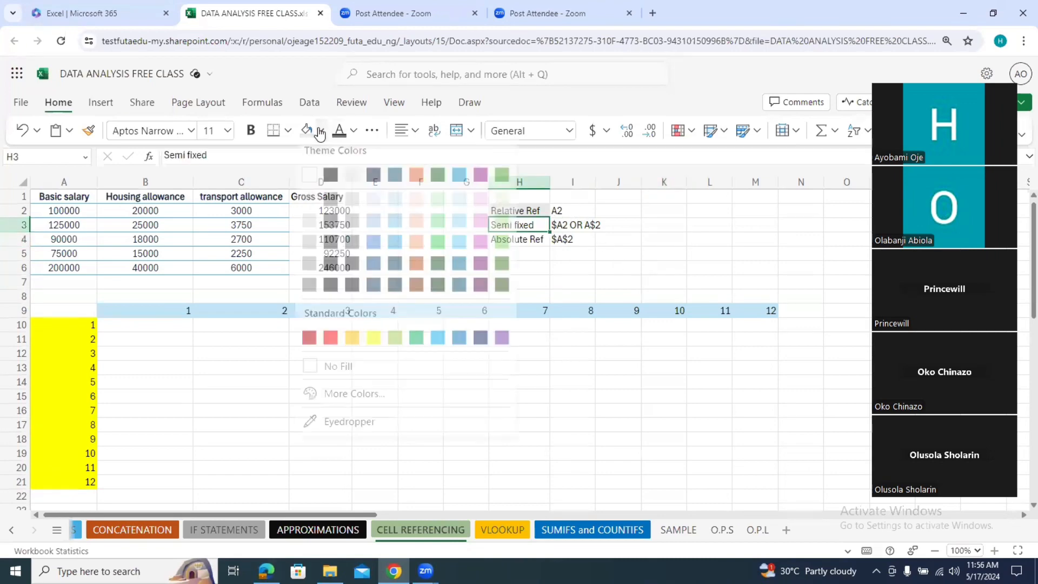
{"action": "left_click", "coordinate": [352, 205]}
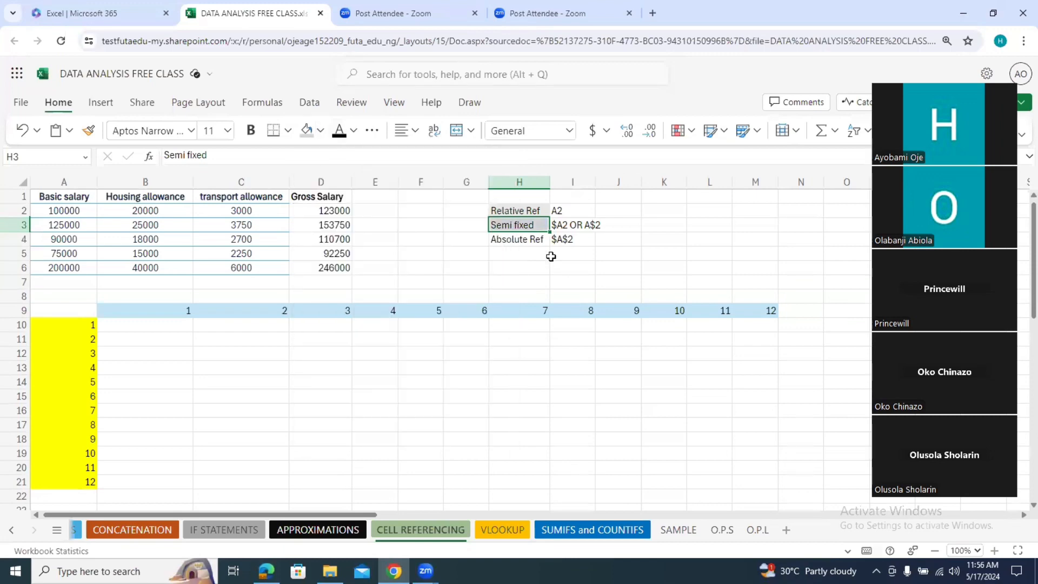
{"action": "left_click", "coordinate": [532, 239]}
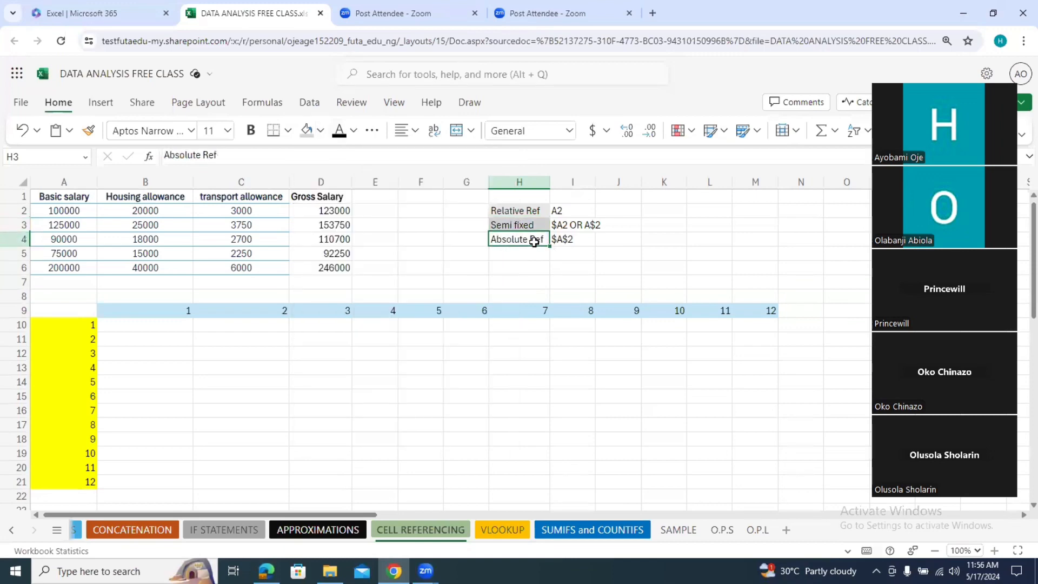
{"action": "left_click", "coordinate": [321, 131]}
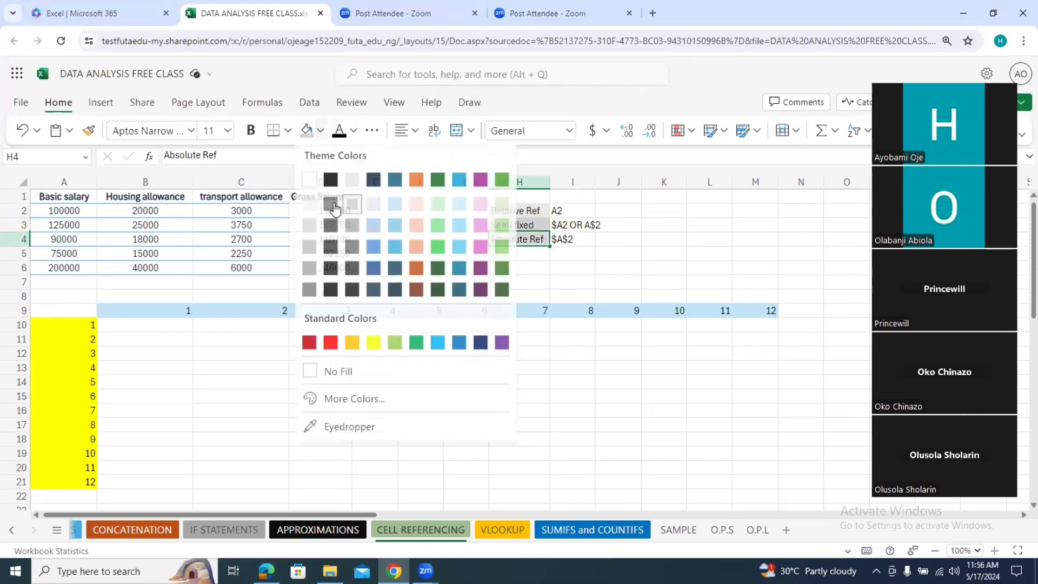
{"action": "left_click", "coordinate": [351, 227]}
{"action": "left_click", "coordinate": [687, 238]}
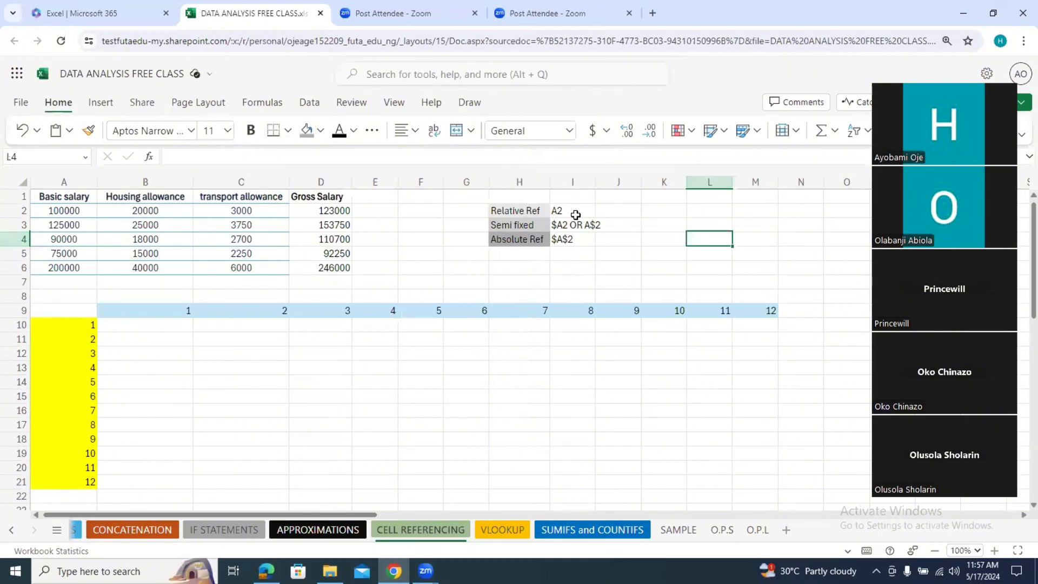
Enlarge the sheet to 130% and compare the sample relative reference in I2 with the gross salary formula in D2.
{"action": "left_click", "coordinate": [994, 550]}
{"action": "left_click", "coordinate": [994, 549]}
{"action": "left_click", "coordinate": [993, 550]}
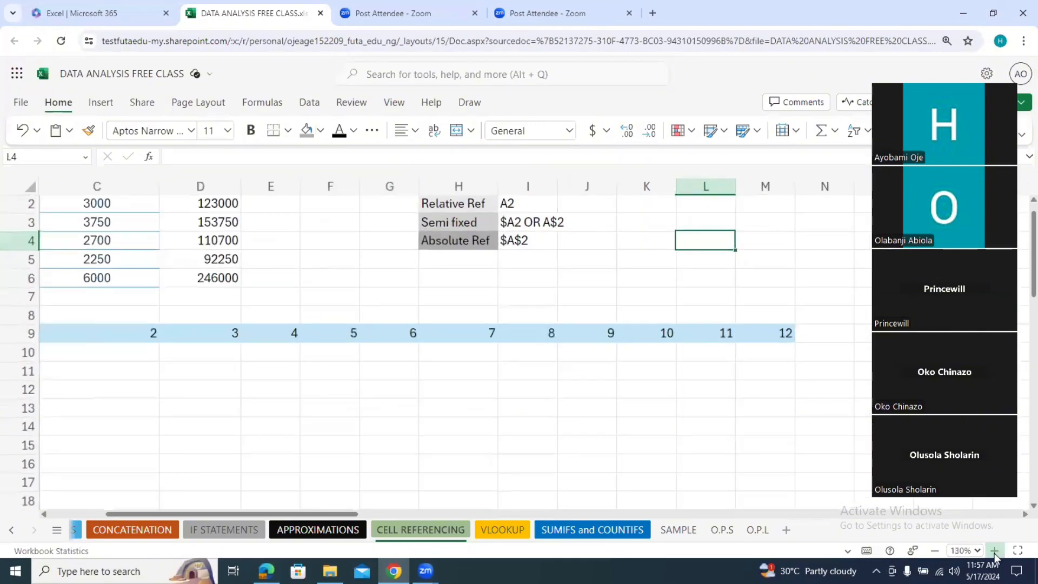
{"action": "scroll", "coordinate": [1020, 264], "scroll_direction": "up", "scroll_amount": 1}
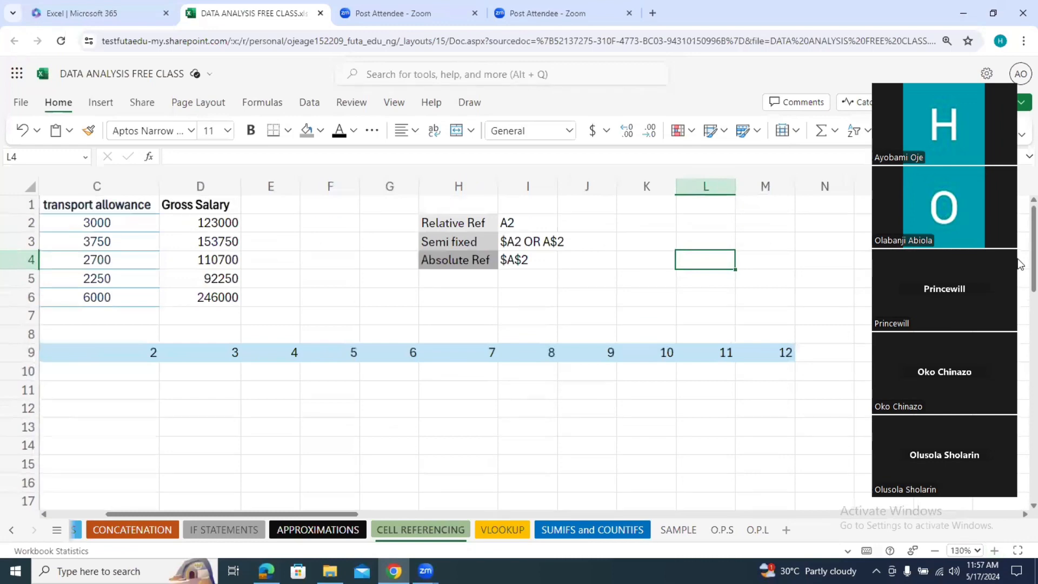
{"action": "left_click", "coordinate": [535, 225]}
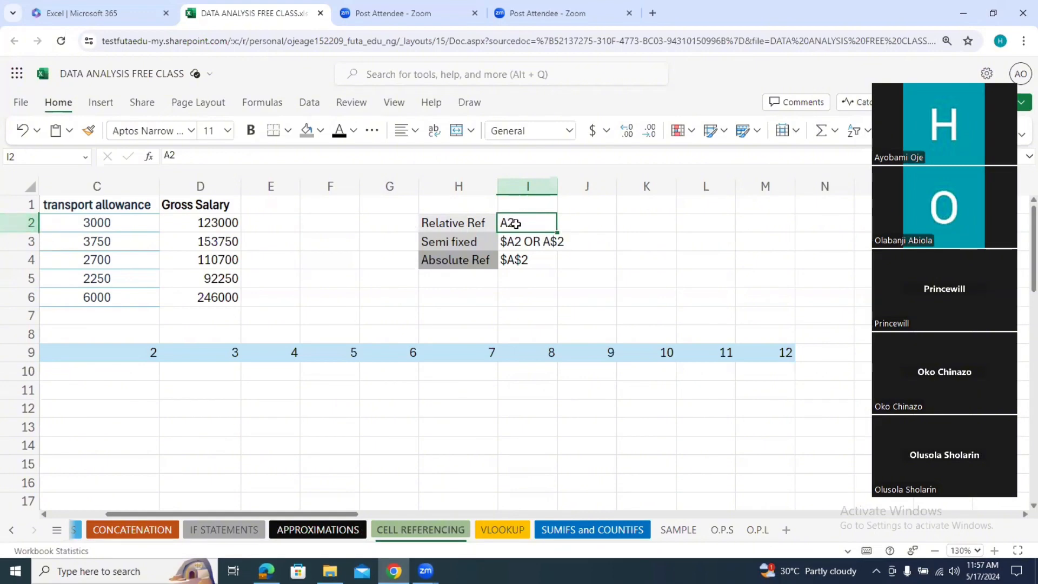
{"action": "left_click", "coordinate": [200, 223]}
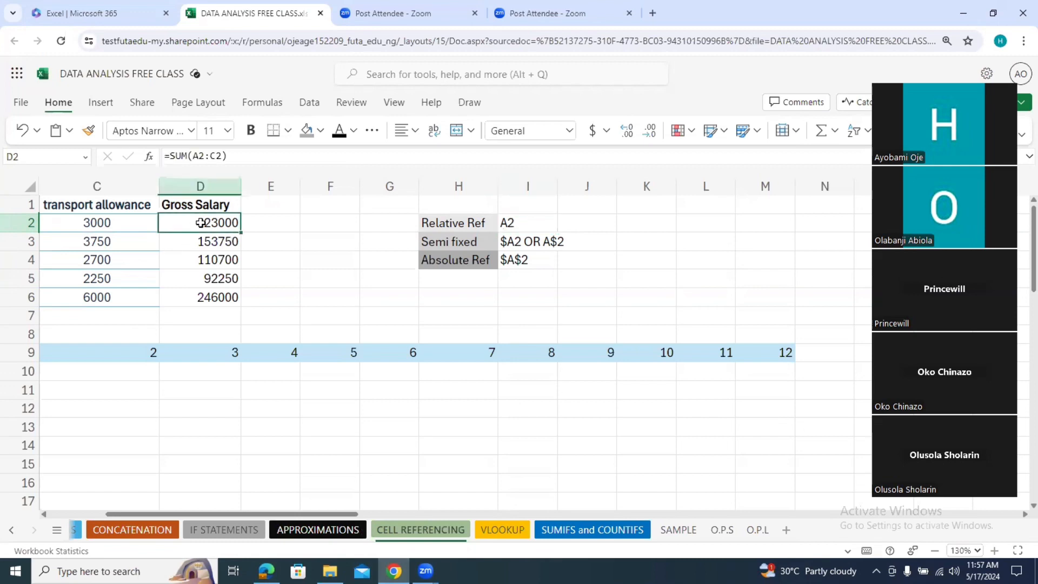
Clear the gross salary formulas from D3 through D6.
{"action": "left_click", "coordinate": [690, 513]}
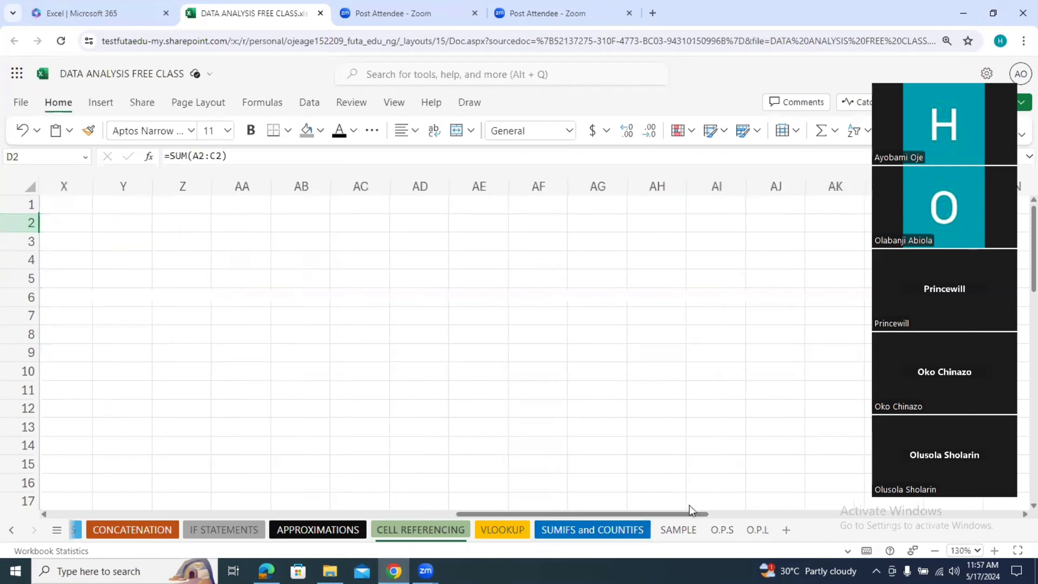
{"action": "left_click_drag", "start_coordinate": [679, 514], "coordinate": [29, 450]}
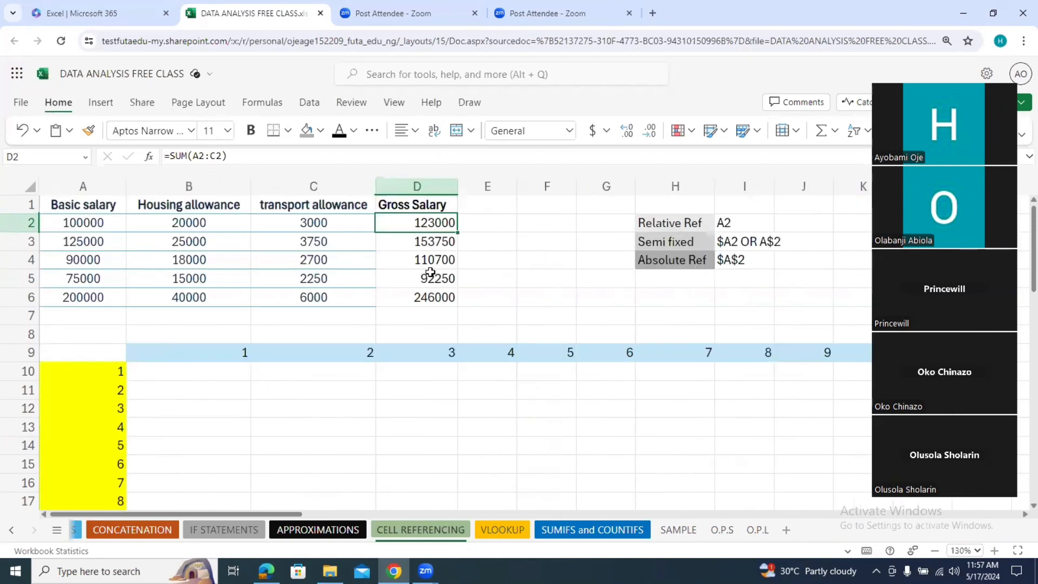
{"action": "left_click_drag", "start_coordinate": [427, 241], "coordinate": [422, 299]}
{"action": "key", "text": "Delete"}
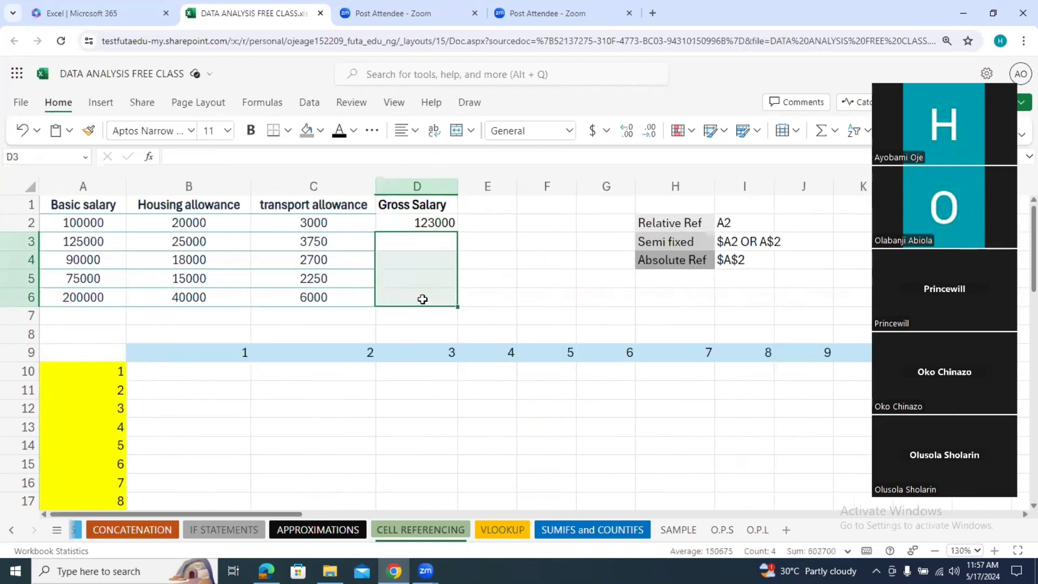
Review the SUM formula in D2 and fill it down through D6.
{"action": "left_click", "coordinate": [439, 224]}
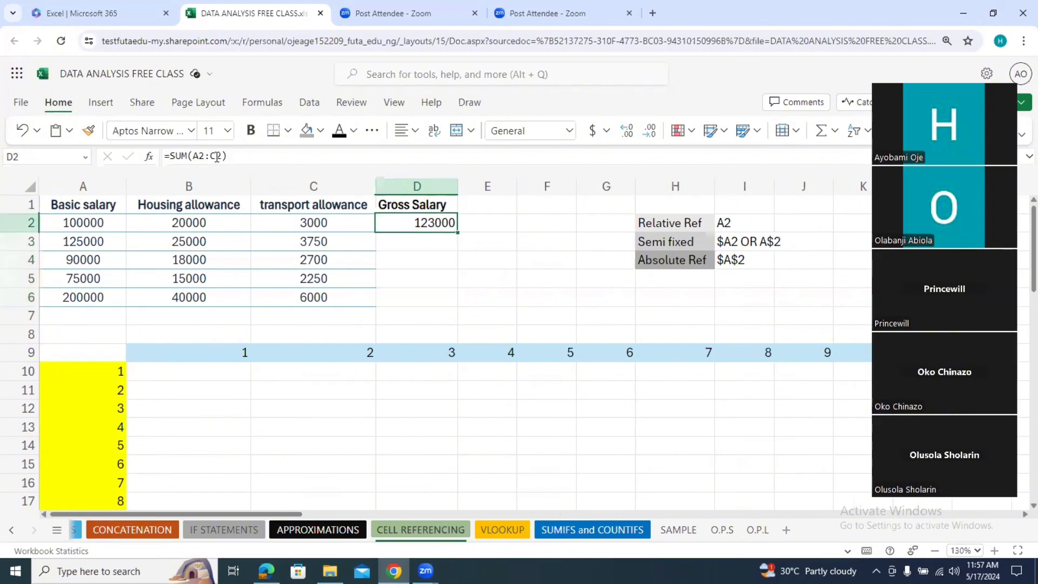
{"action": "left_click", "coordinate": [216, 157]}
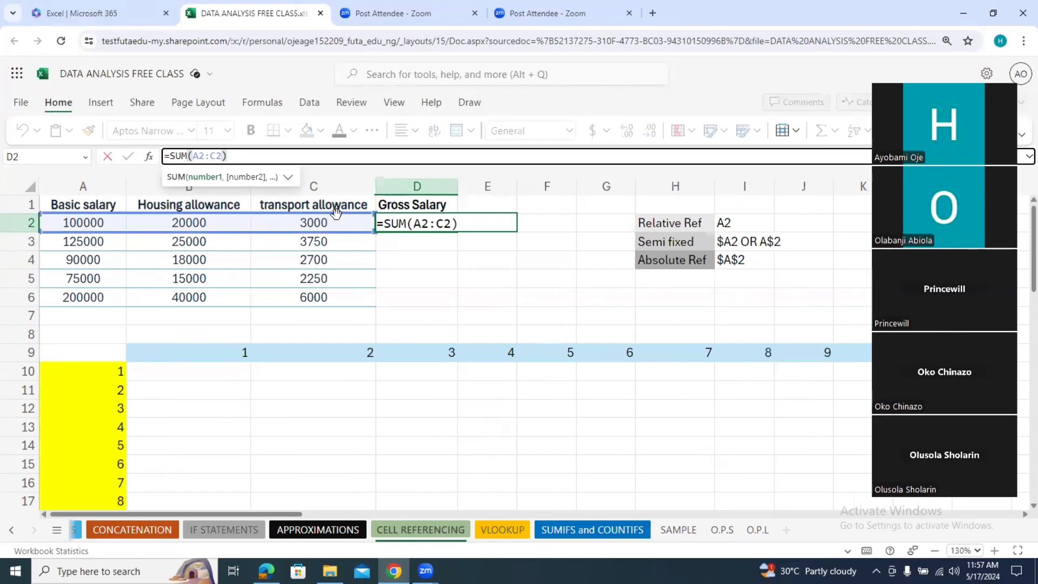
{"action": "key", "text": "Return"}
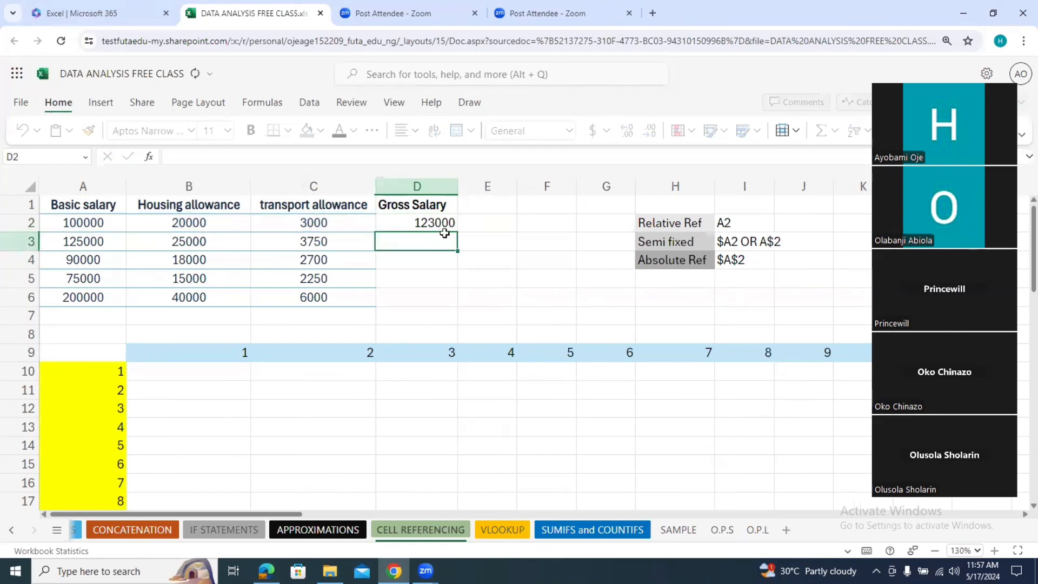
{"action": "left_click", "coordinate": [449, 224]}
{"action": "left_click_drag", "start_coordinate": [457, 233], "coordinate": [447, 300]}
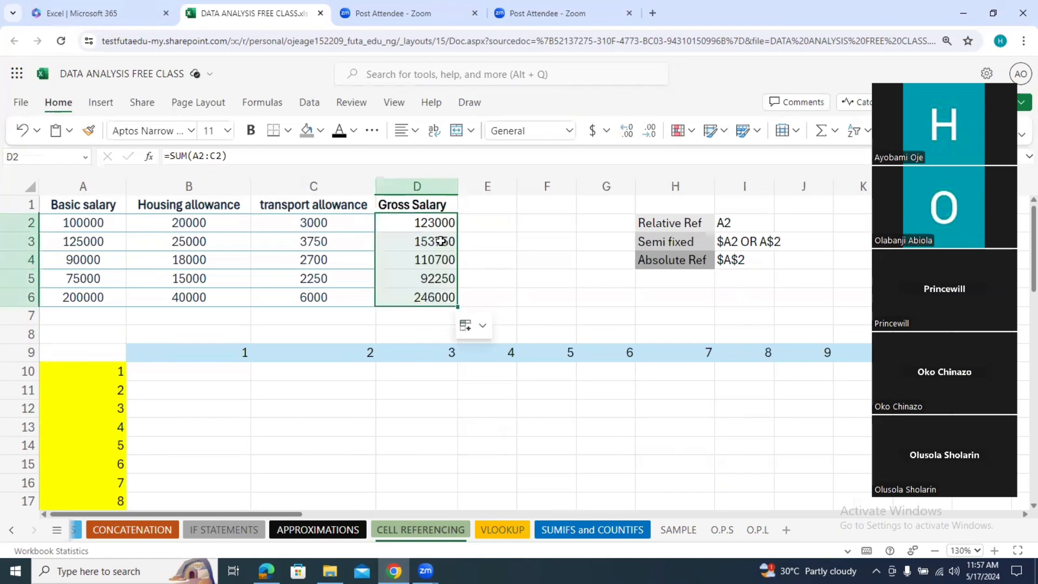
Examine the filled formula in D3 and the sample relative and semi-fixed references in I2 and I3.
{"action": "left_click", "coordinate": [442, 241]}
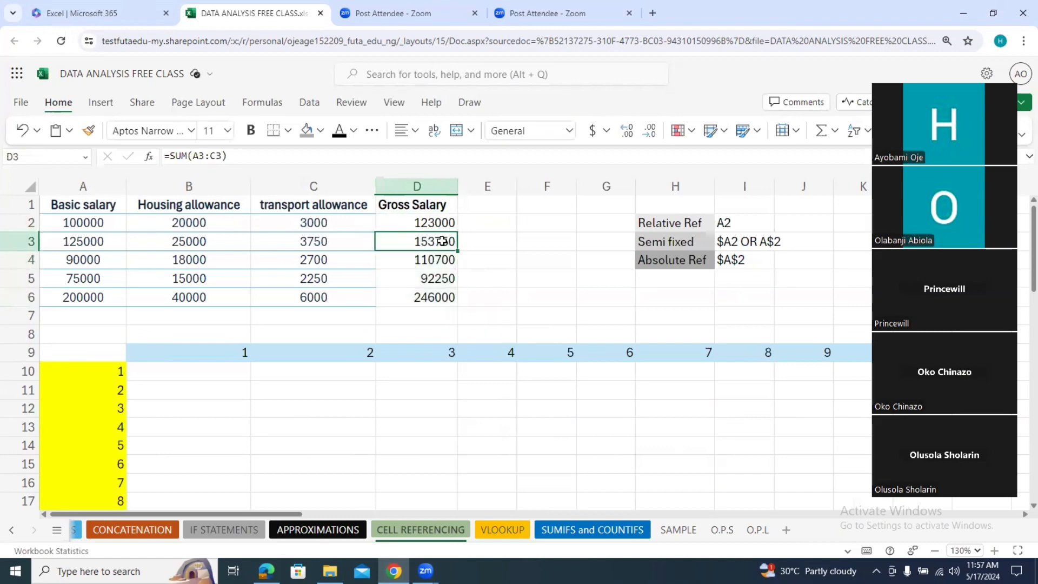
{"action": "left_click", "coordinate": [746, 222]}
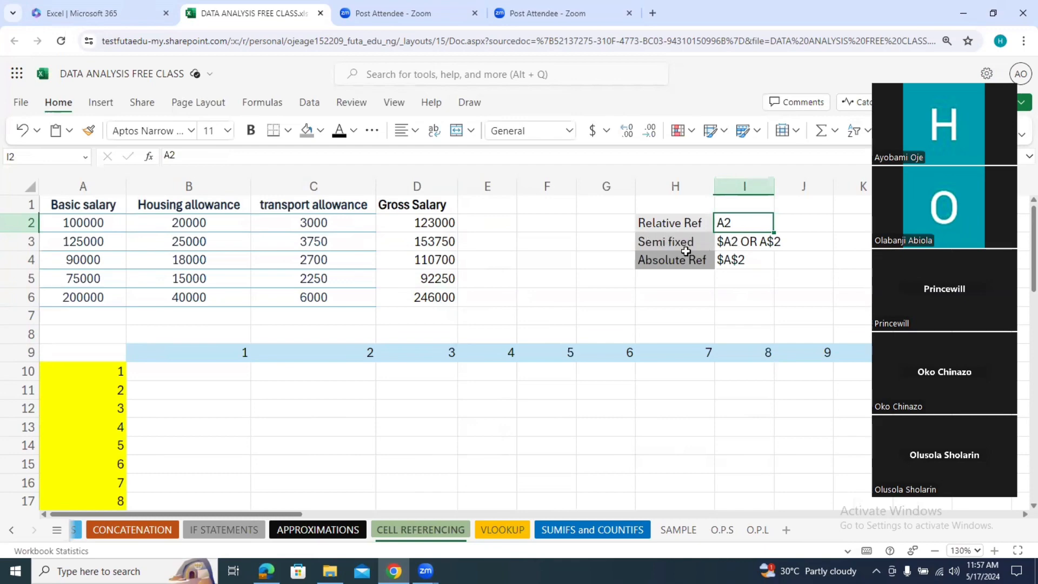
{"action": "left_click", "coordinate": [727, 244]}
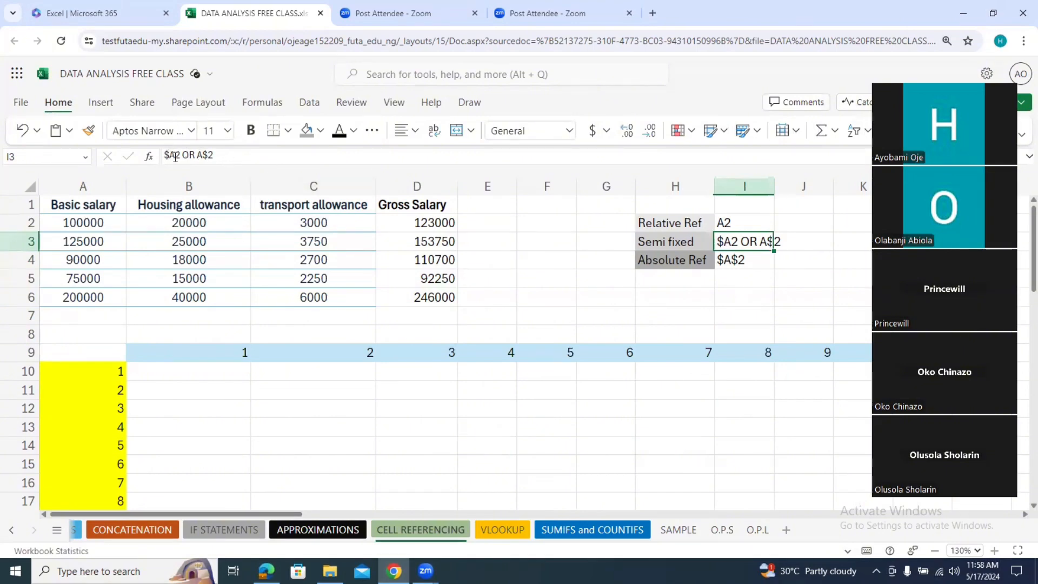
Enter the semi-fixed reference $A2 in F5 and highlight its row number and its fixed column part.
{"action": "left_click", "coordinate": [548, 283]}
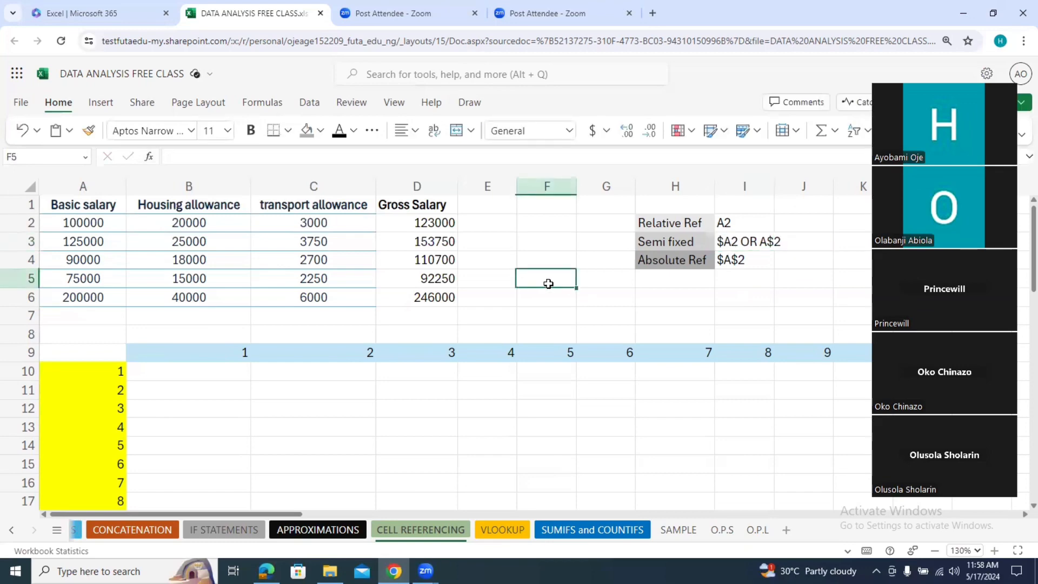
{"action": "type", "text": "$A"}
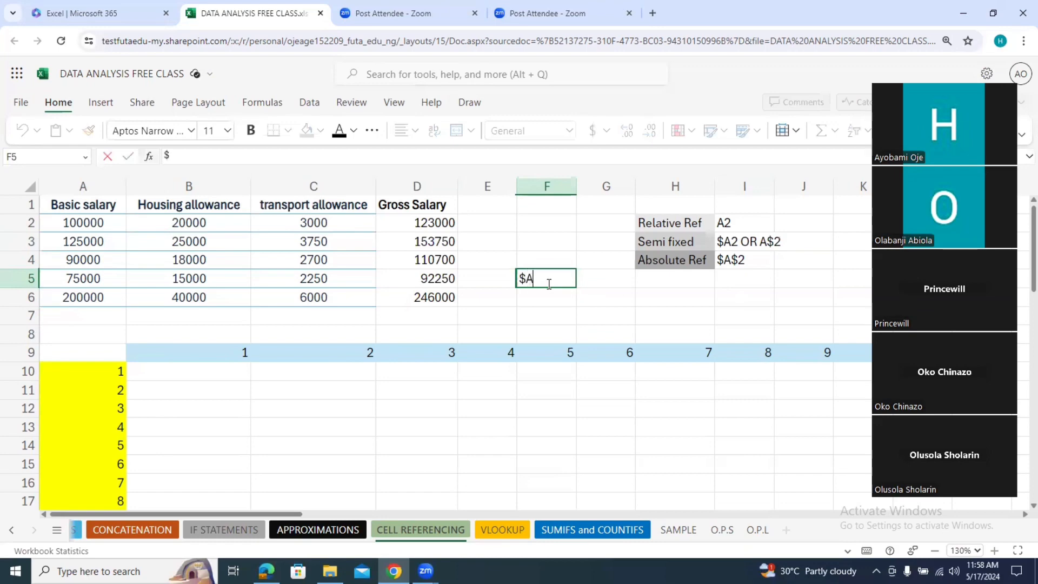
{"action": "type", "text": "2"}
{"action": "mouse_move", "coordinate": [534, 279]}
{"action": "left_mouse_down"}
{"action": "mouse_move", "coordinate": [512, 278]}
{"action": "mouse_move", "coordinate": [548, 278]}
{"action": "left_mouse_up"}
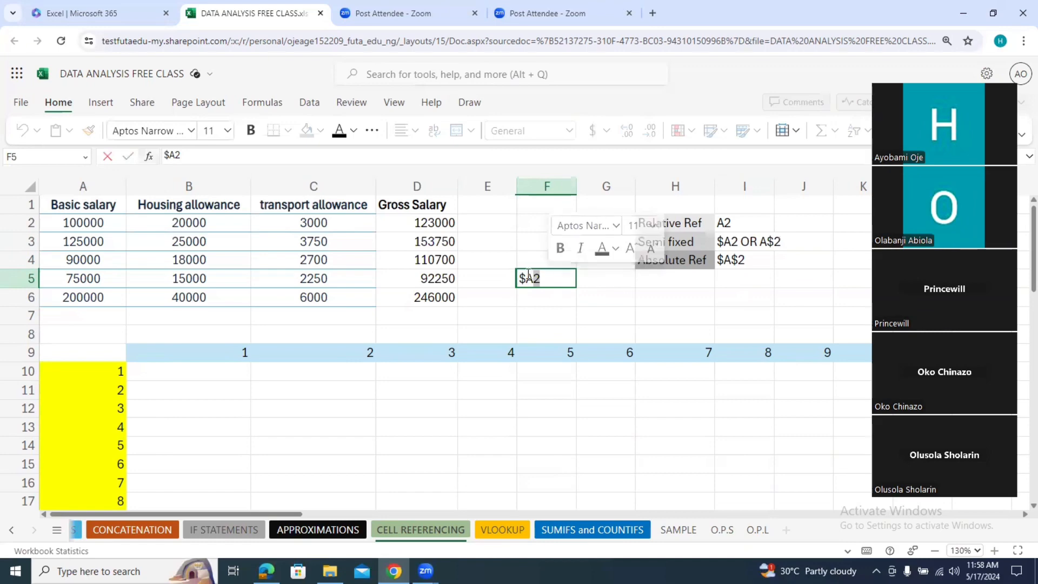
{"action": "left_click_drag", "start_coordinate": [534, 279], "coordinate": [520, 277]}
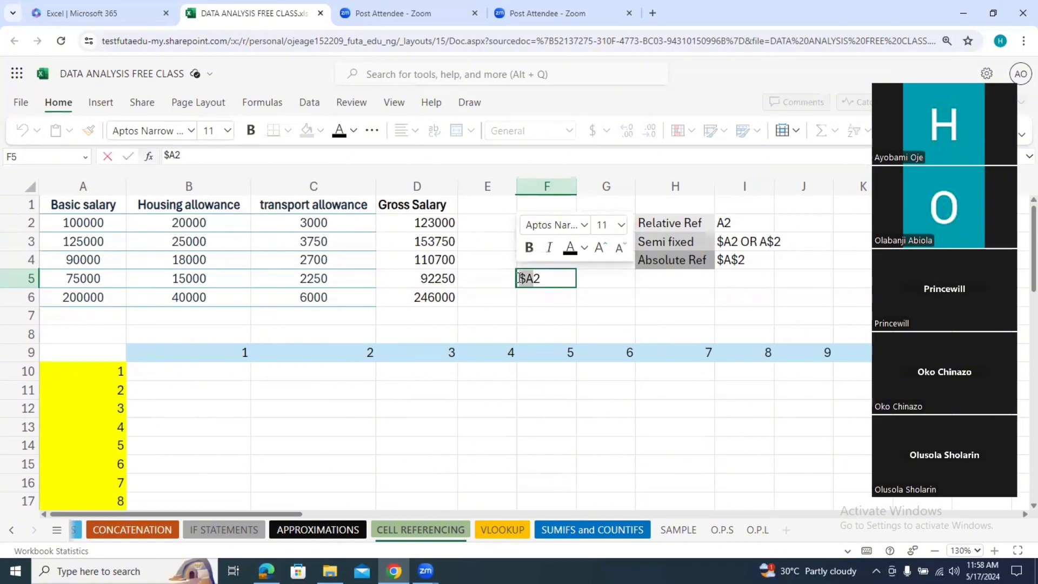
Enter the semi-fixed reference A$2 in F6, highlight its column letter and fixed row part, and select the absolute reference sample in I4.
{"action": "left_click", "coordinate": [534, 301]}
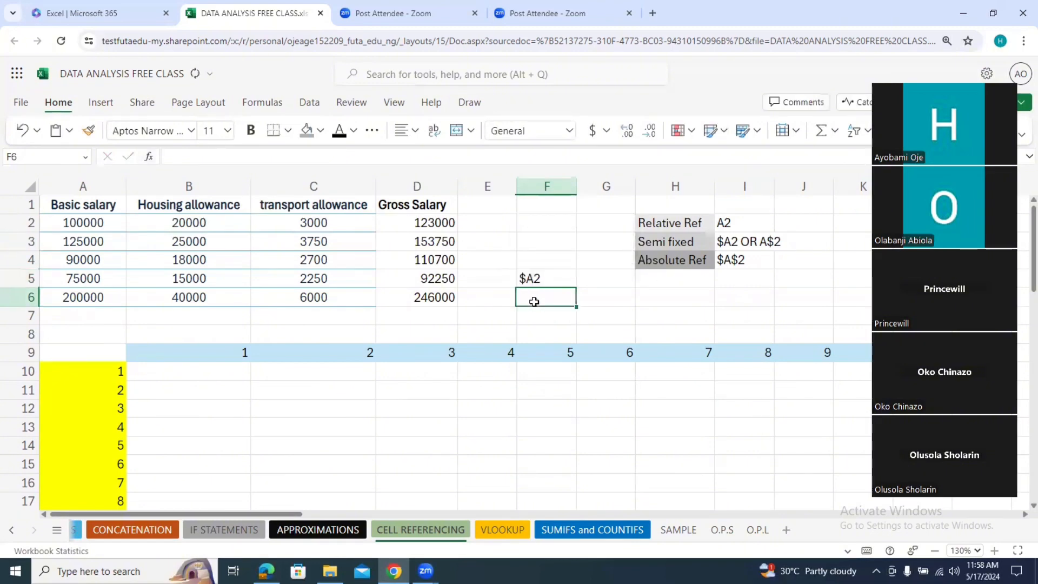
{"action": "type", "text": "A"}
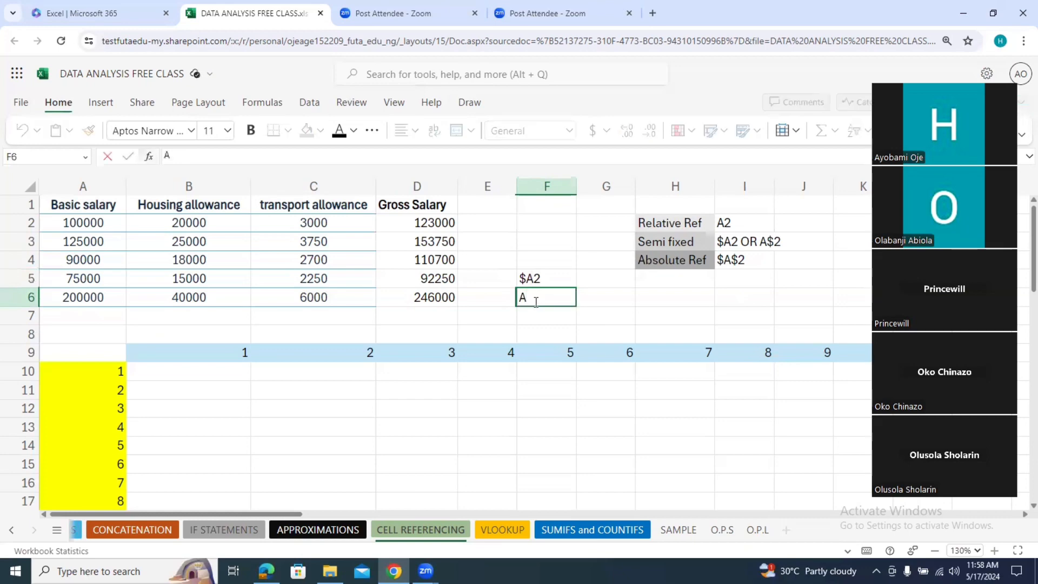
{"action": "type", "text": "$2"}
{"action": "left_click_drag", "start_coordinate": [527, 298], "coordinate": [514, 298]}
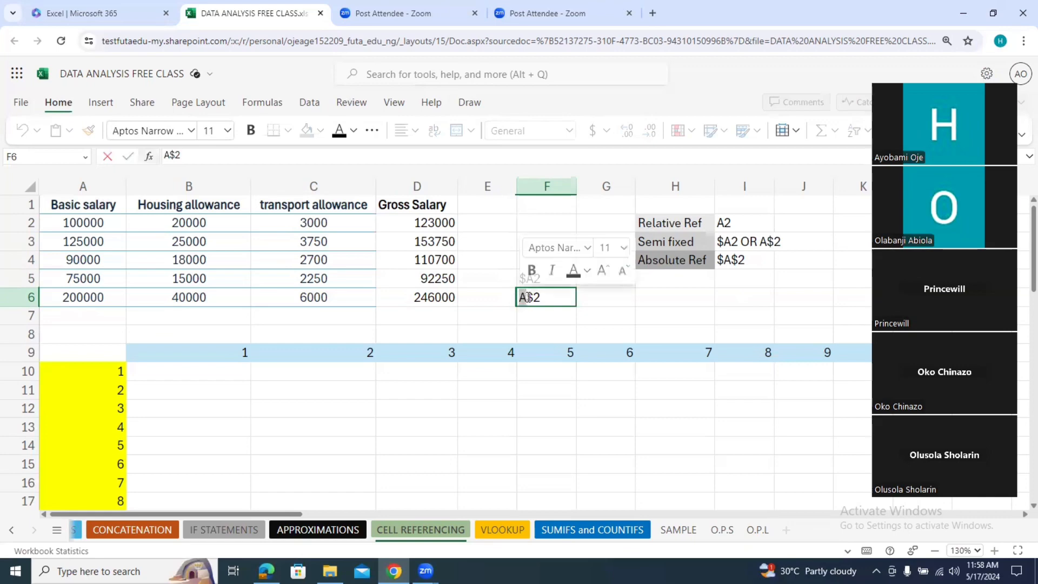
{"action": "left_click", "coordinate": [533, 296]}
{"action": "left_click", "coordinate": [539, 295]}
{"action": "left_click_drag", "start_coordinate": [543, 295], "coordinate": [522, 296]}
{"action": "left_click", "coordinate": [528, 297]}
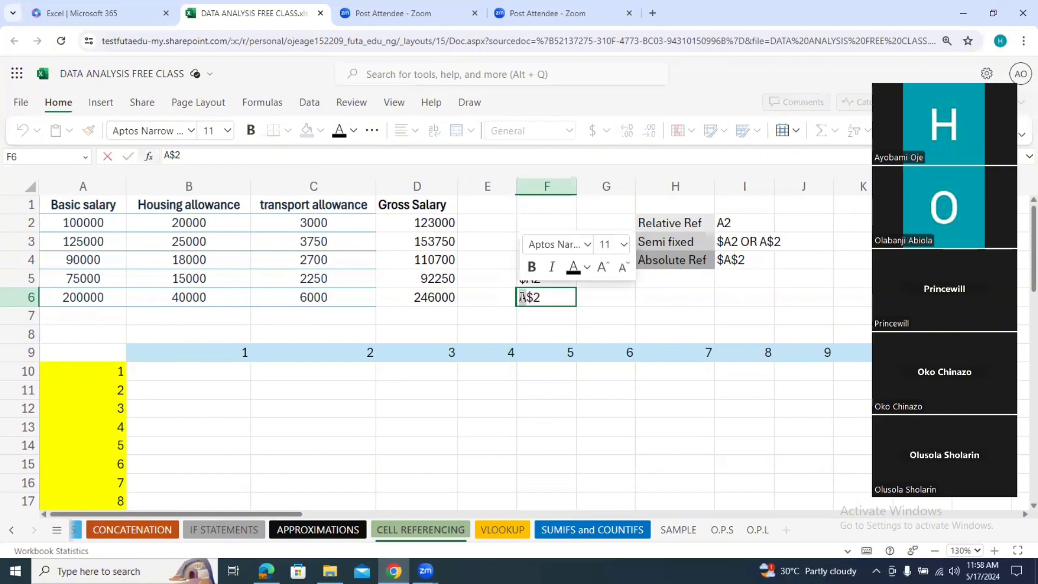
{"action": "left_click", "coordinate": [738, 260]}
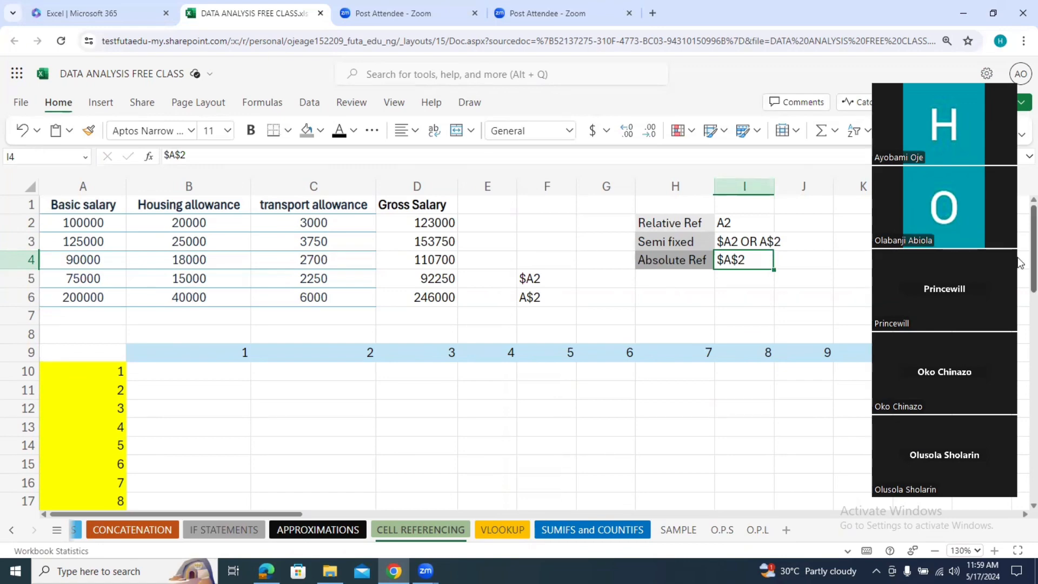
Enter the multiplication formula =B9*A10 in B10, the first cell of the times table grid.
{"action": "scroll", "coordinate": [1018, 265], "scroll_direction": "down", "scroll_amount": 1}
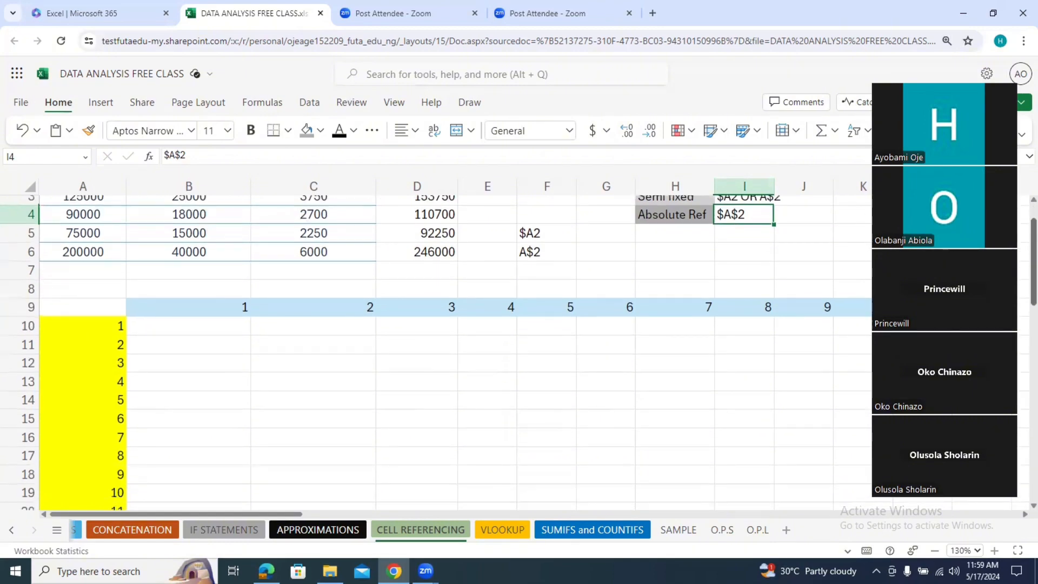
{"action": "left_click", "coordinate": [935, 551]}
{"action": "left_click", "coordinate": [935, 551]}
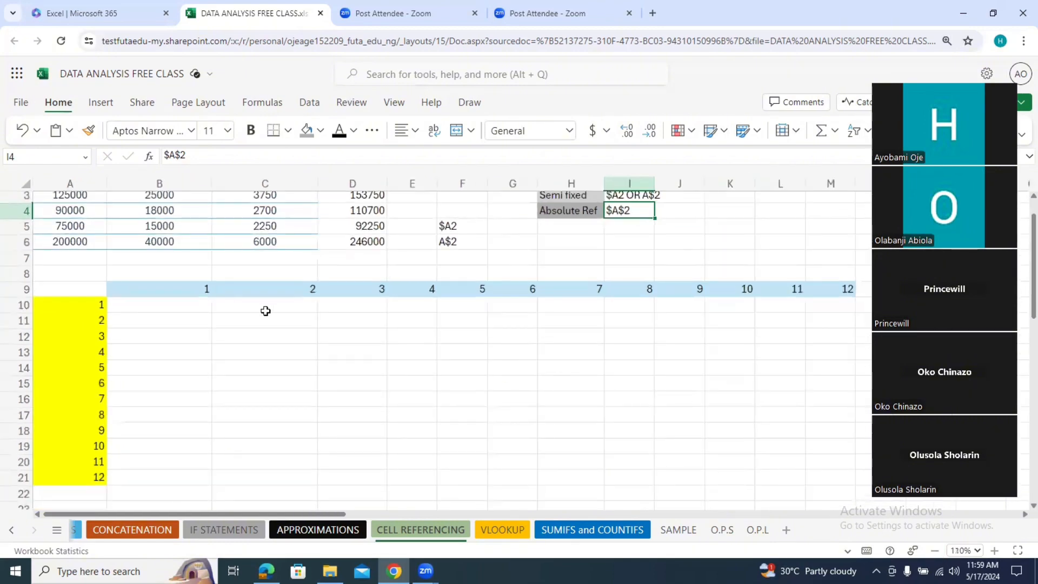
{"action": "left_click", "coordinate": [149, 311]}
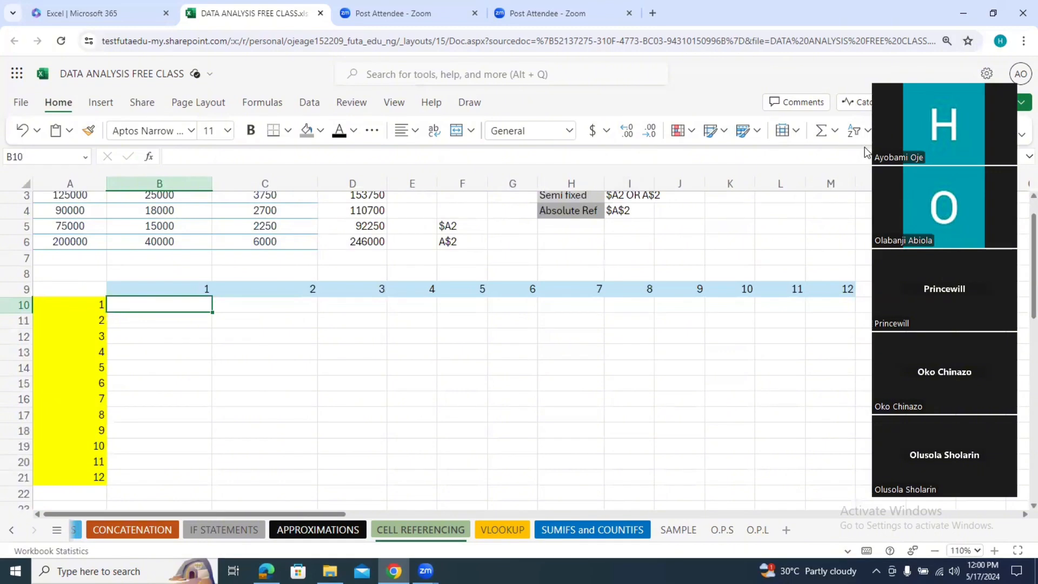
{"action": "type", "text": "="}
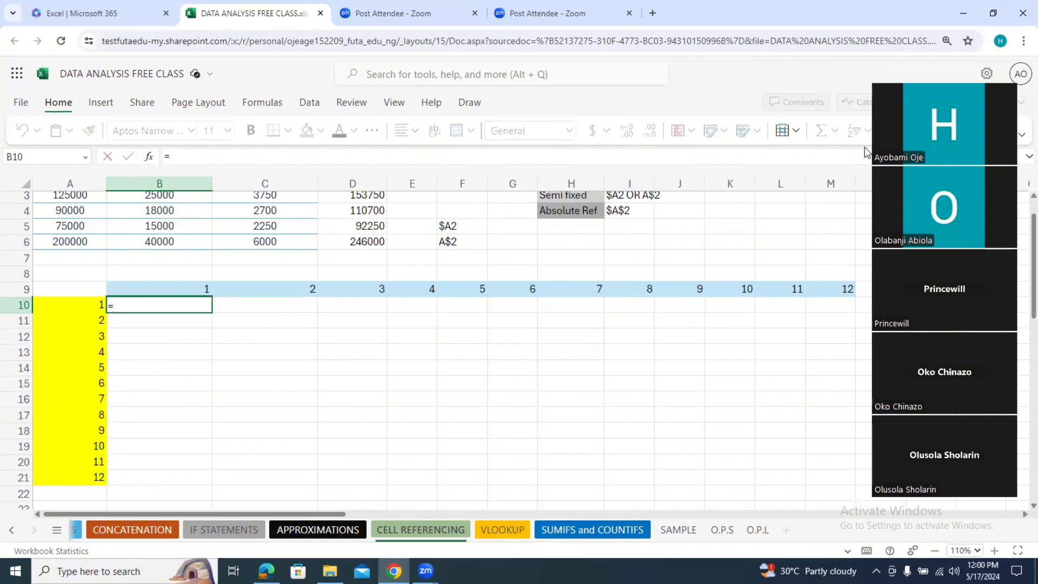
{"action": "left_click", "coordinate": [202, 289]}
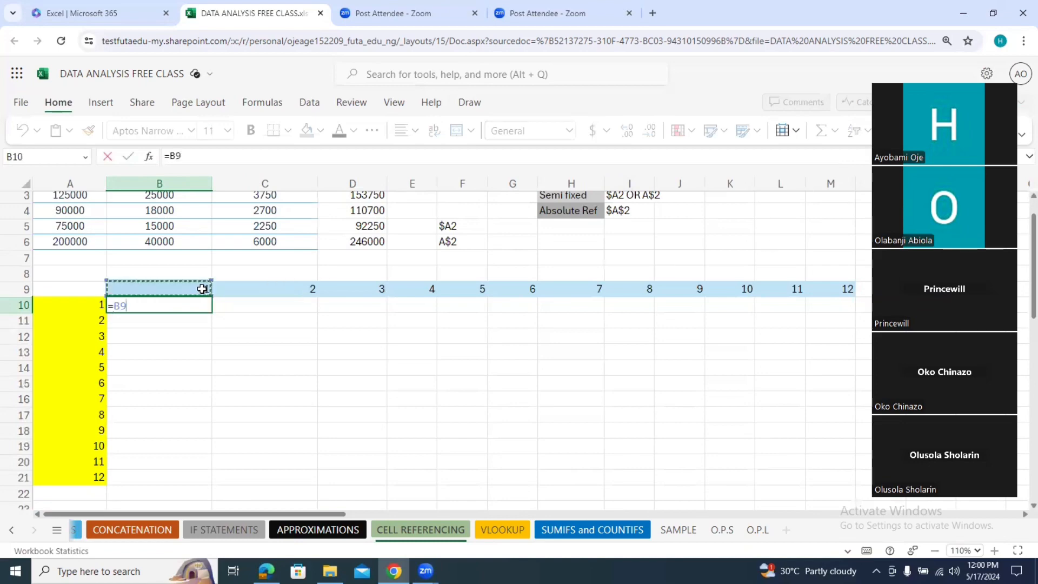
{"action": "type", "text": "*"}
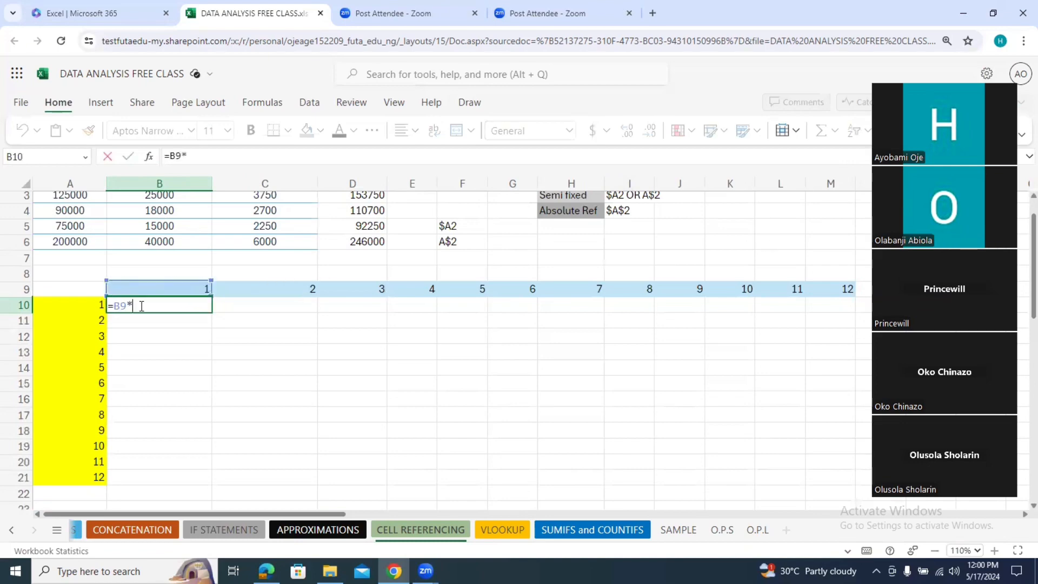
{"action": "left_click", "coordinate": [93, 305]}
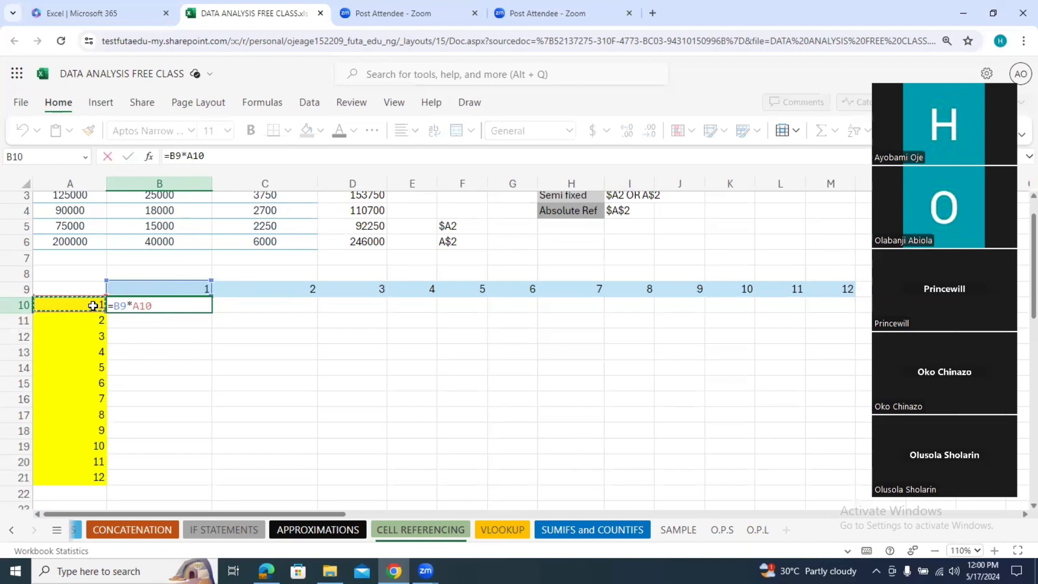
{"action": "key", "text": "Return"}
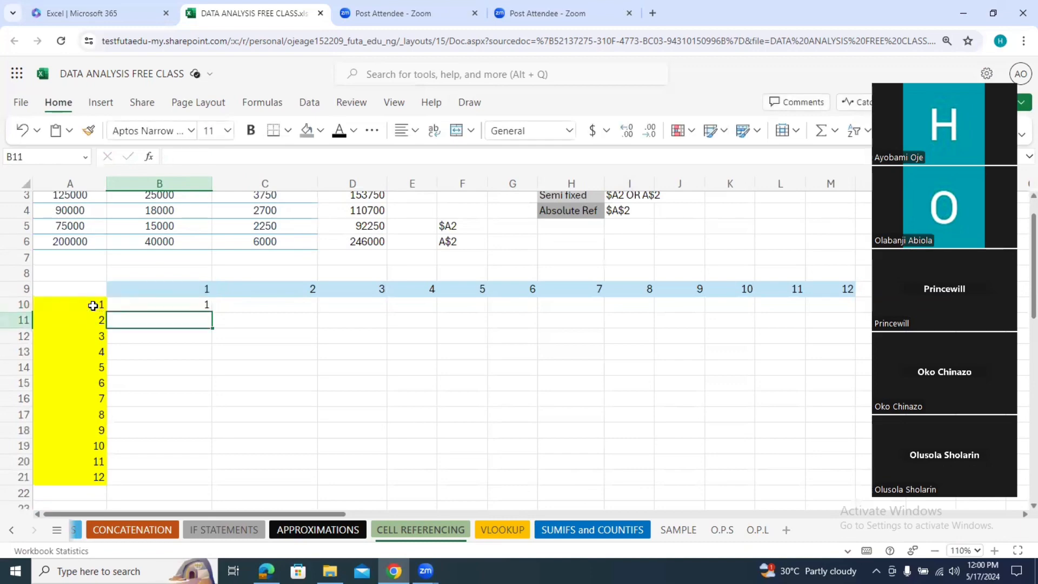
Fill the multiplication formula in B10 down through B21.
{"action": "left_click", "coordinate": [184, 304]}
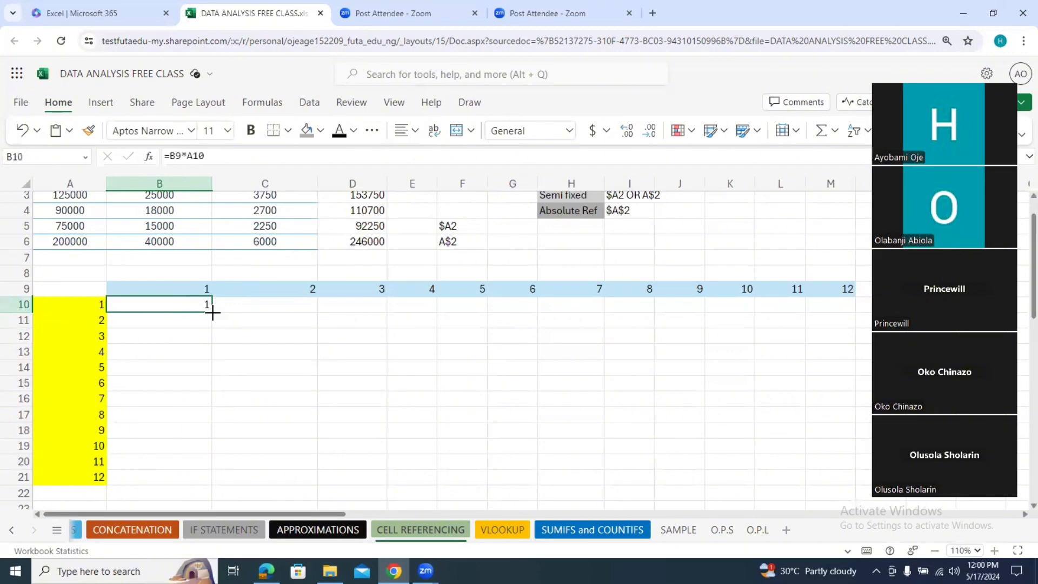
{"action": "left_click_drag", "start_coordinate": [212, 312], "coordinate": [207, 474]}
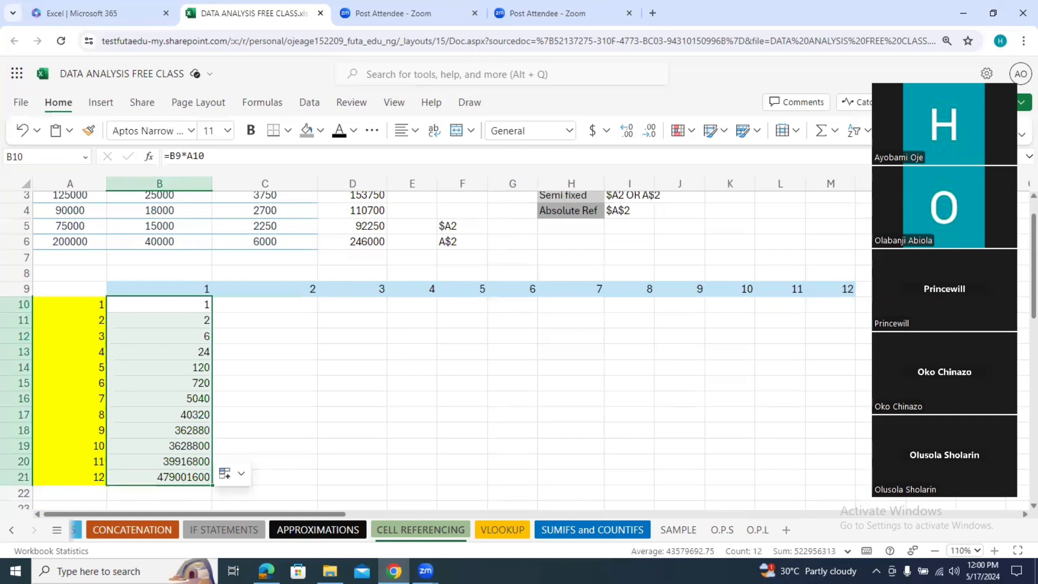
{"action": "left_click", "coordinate": [257, 320]}
Compare the formulas in B10 and B11 to see how the relative references shift down a row.
{"action": "left_click", "coordinate": [204, 302]}
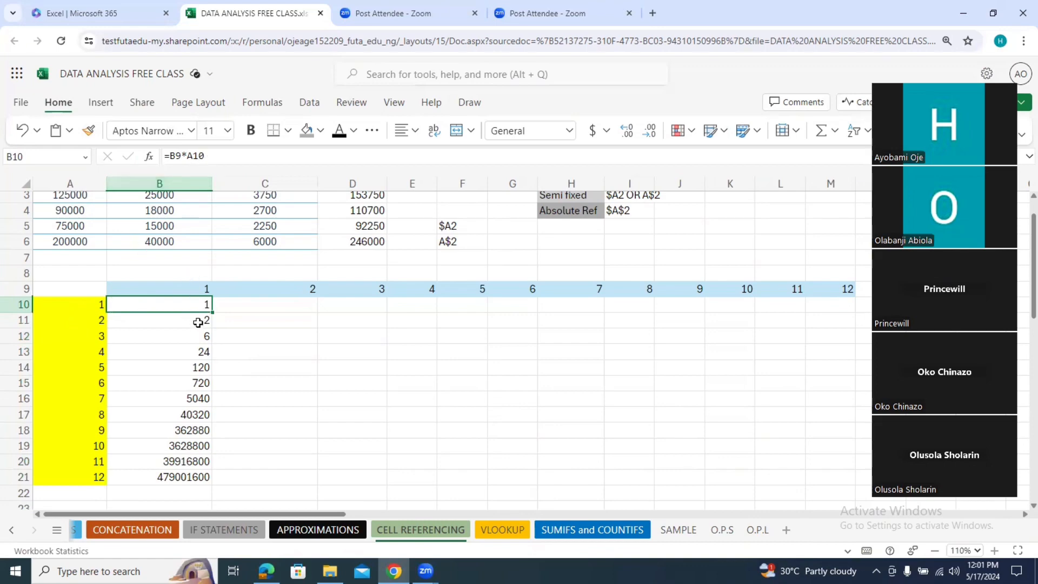
{"action": "left_click", "coordinate": [198, 322]}
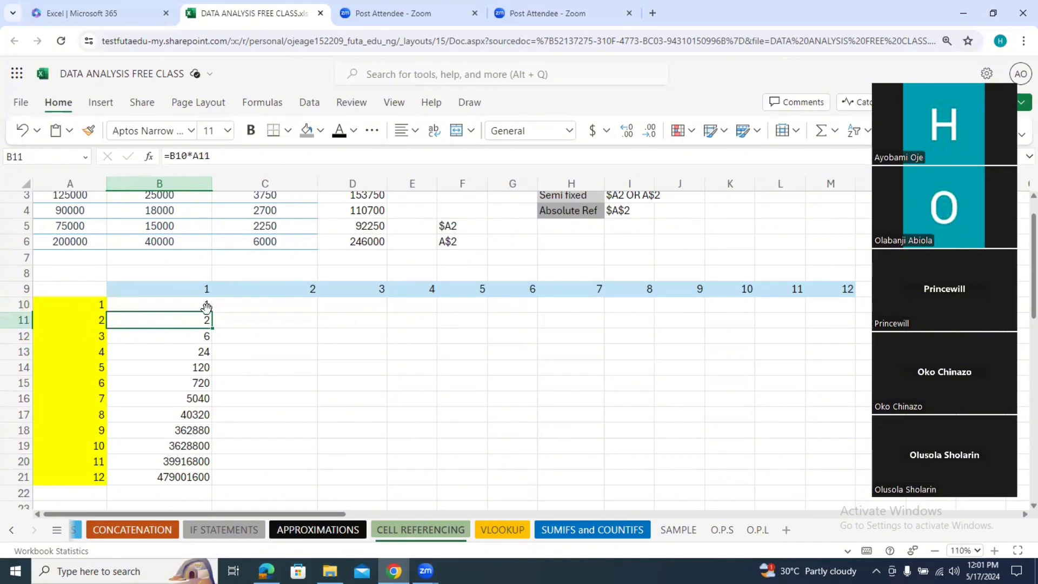
{"action": "left_click", "coordinate": [206, 305]}
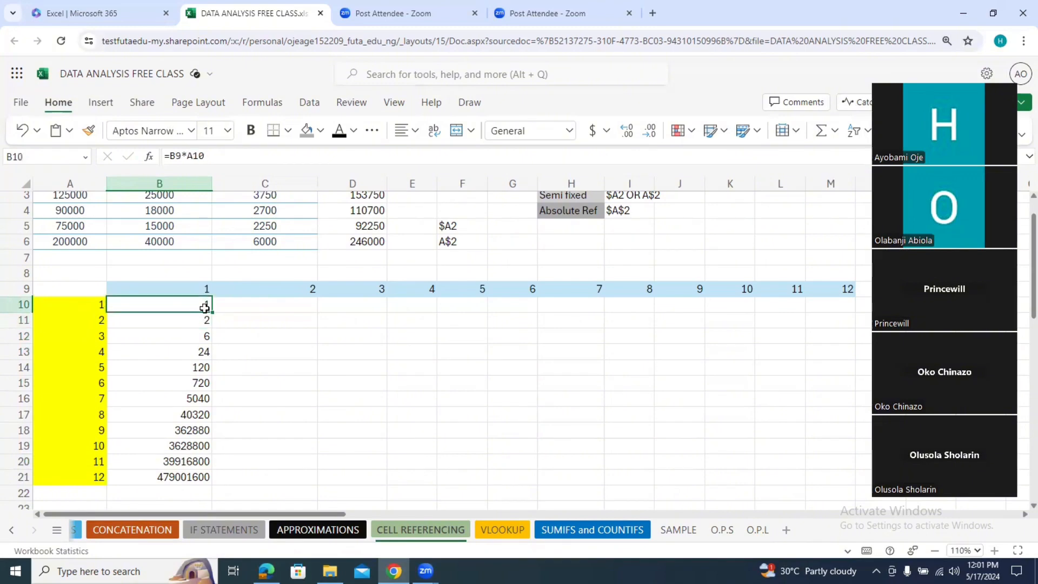
{"action": "left_click", "coordinate": [203, 318]}
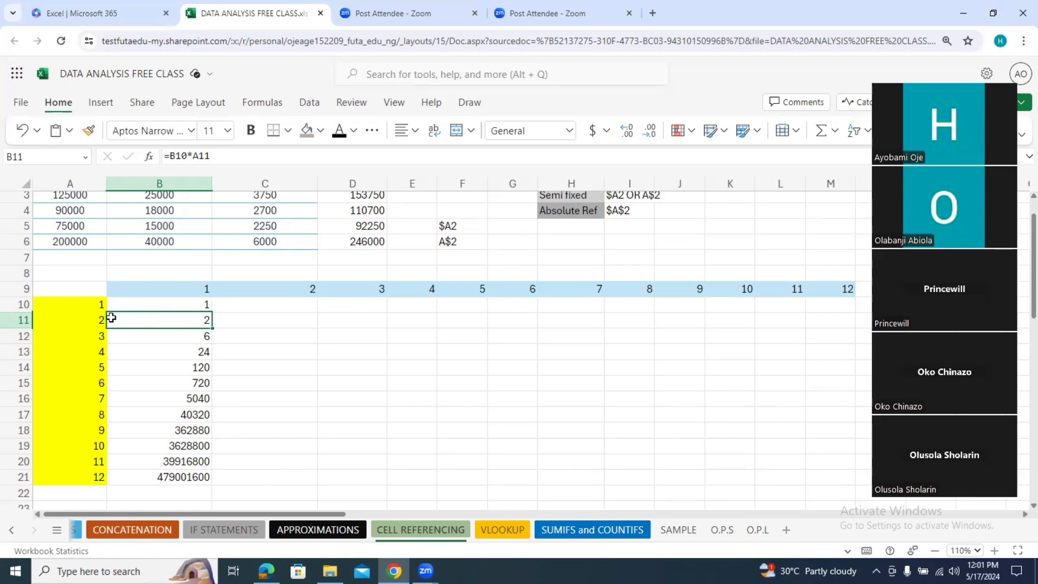
Trace the cells multiplied in each filled row from B9 and A10 down to A16, alternating between columns A and B.
{"action": "left_click", "coordinate": [208, 287]}
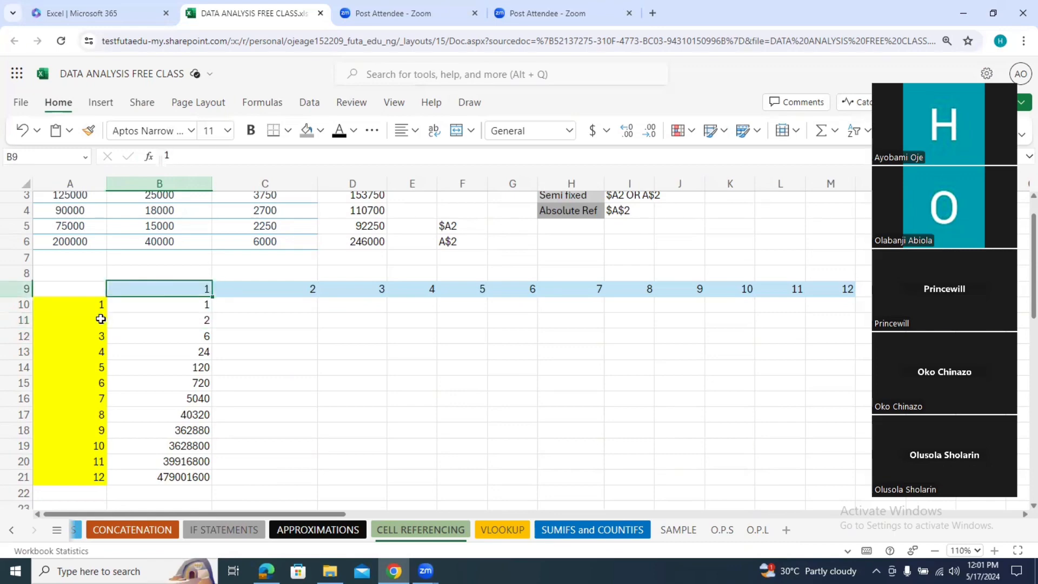
{"action": "left_click", "coordinate": [94, 305]}
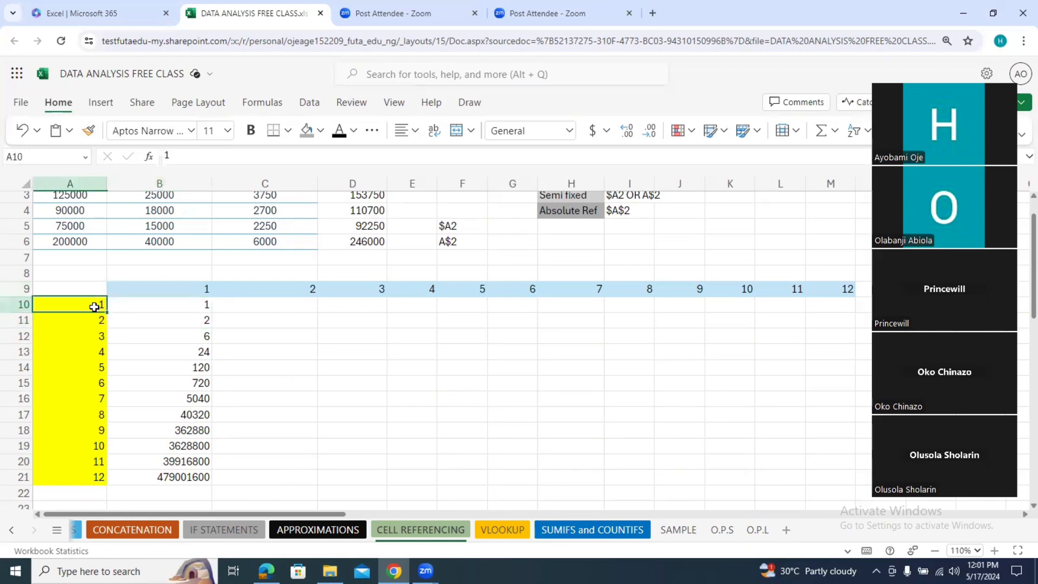
{"action": "left_click", "coordinate": [203, 304]}
{"action": "left_click", "coordinate": [97, 329]}
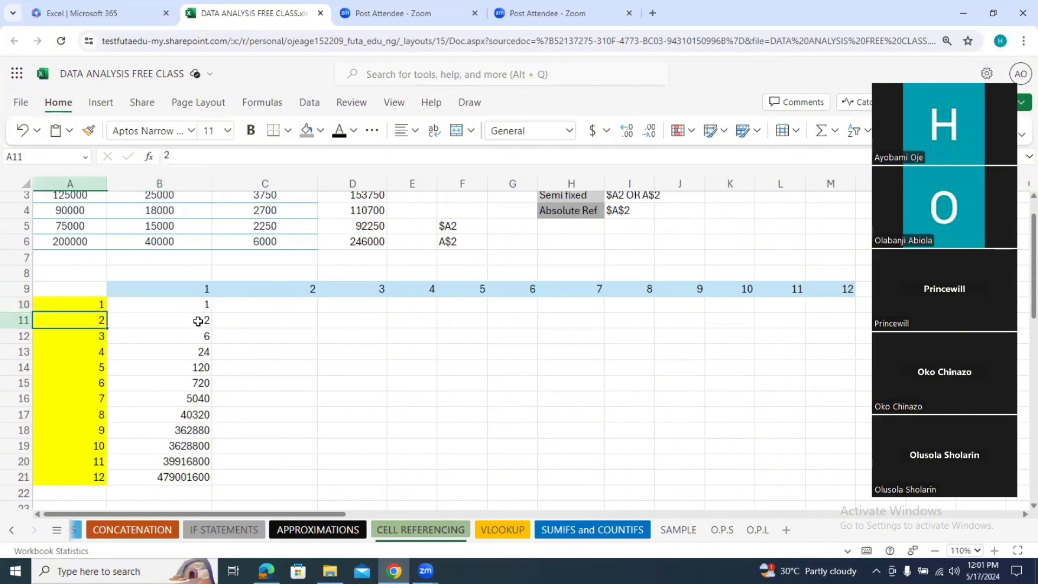
{"action": "left_click", "coordinate": [178, 331]}
{"action": "left_click", "coordinate": [97, 338]}
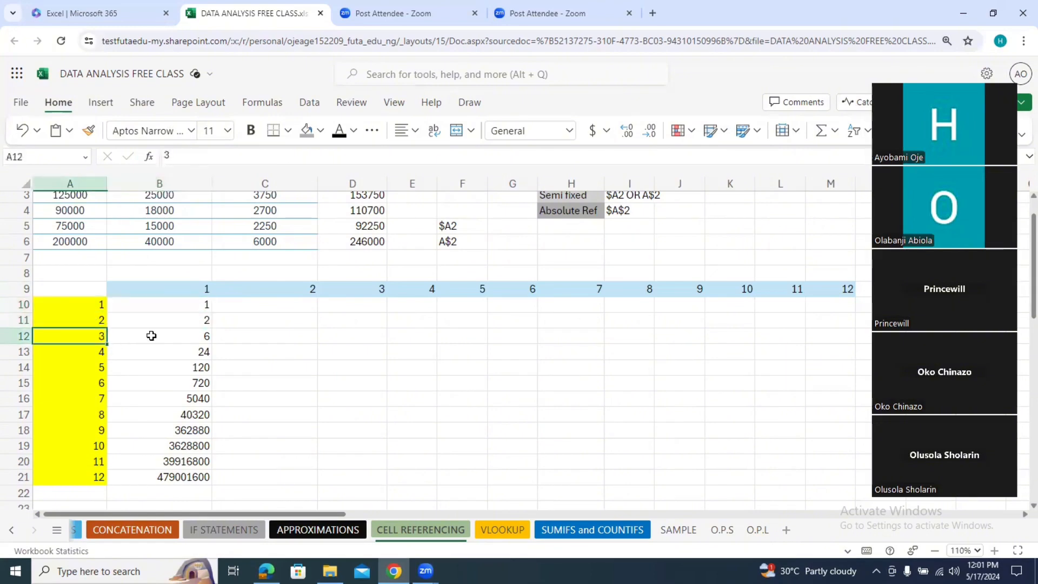
{"action": "left_click", "coordinate": [194, 336]}
{"action": "left_click", "coordinate": [102, 354]}
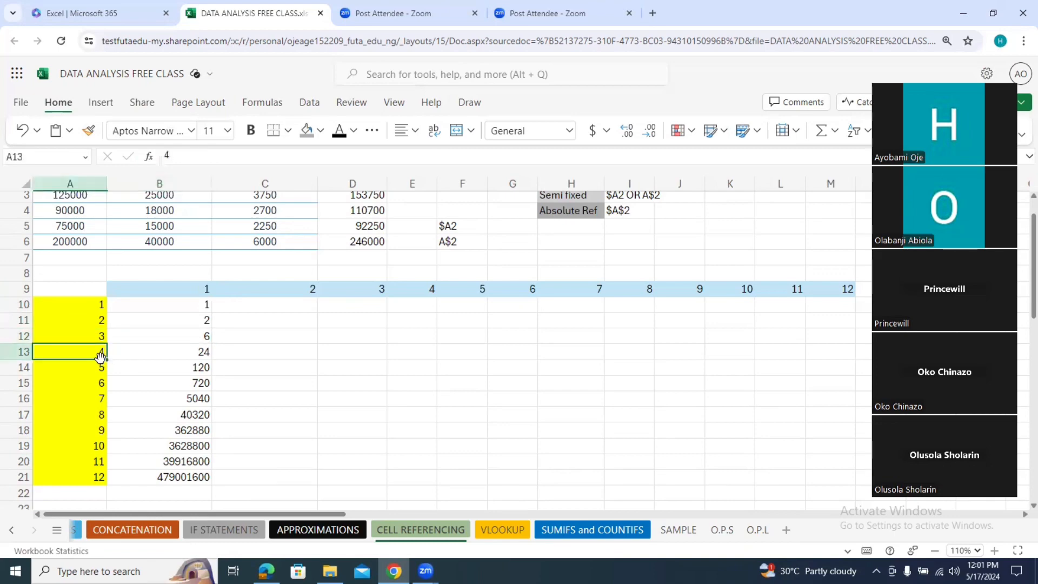
{"action": "left_click", "coordinate": [172, 354]}
{"action": "left_click", "coordinate": [98, 370]}
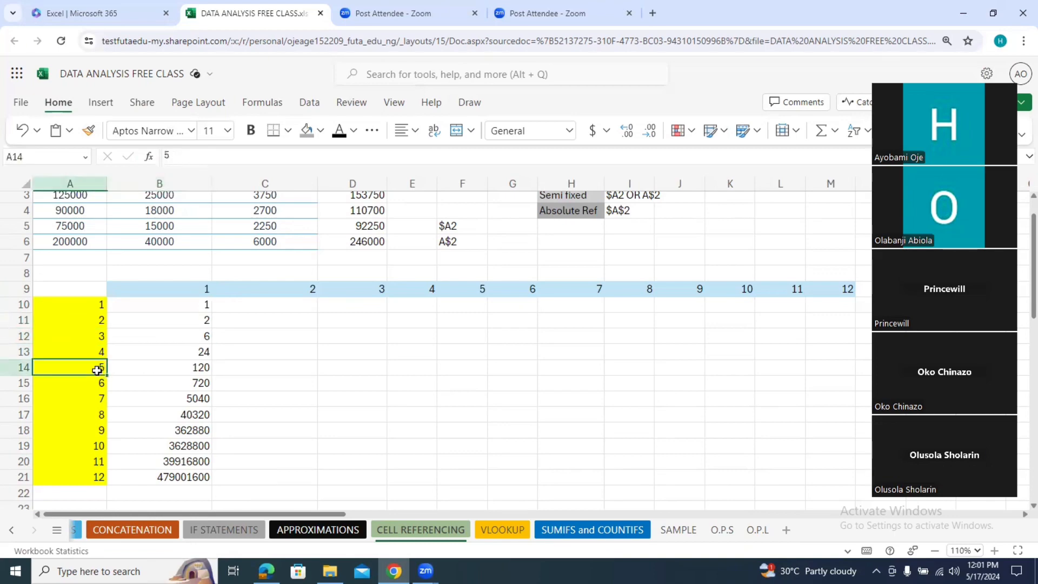
{"action": "left_click", "coordinate": [187, 368]}
{"action": "left_click", "coordinate": [101, 385]}
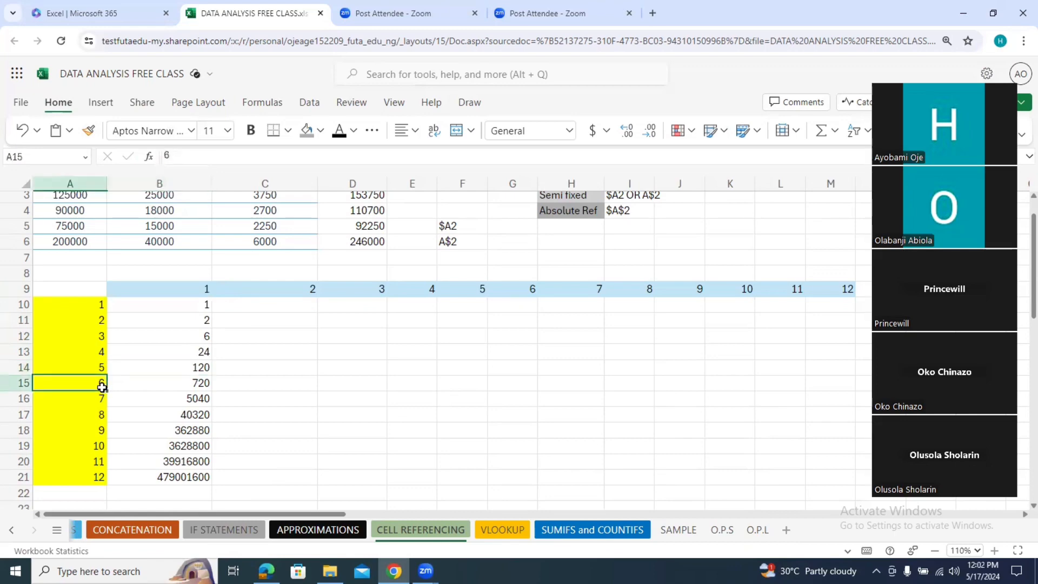
{"action": "left_click", "coordinate": [167, 384]}
{"action": "left_click", "coordinate": [100, 405]}
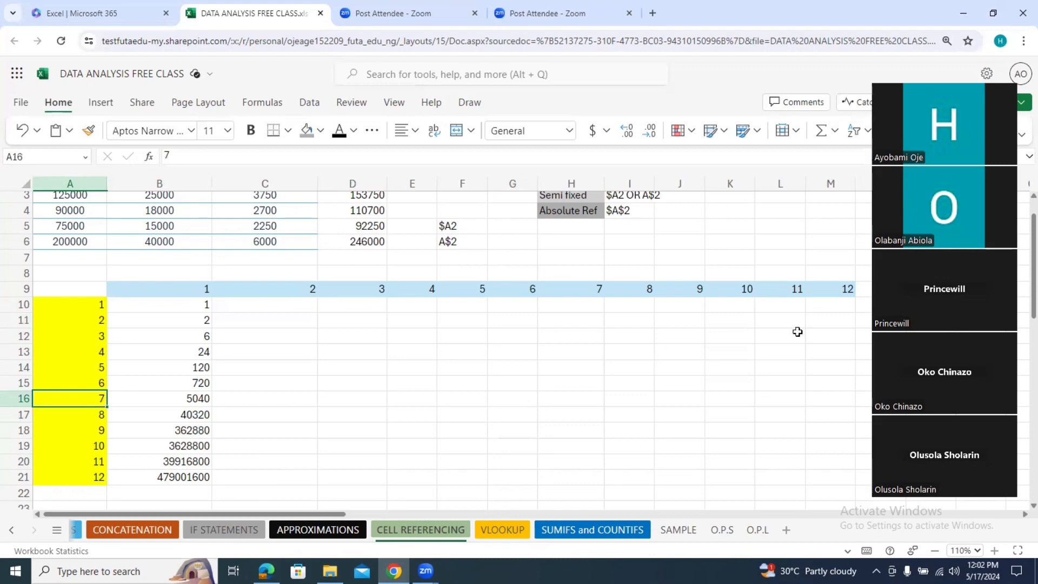
Review the SUM formula in D2 and highlight the salary ranges A2:C2, A3:C3 and A4:C4 behind the gross salaries.
{"action": "scroll", "coordinate": [1033, 254], "scroll_direction": "up", "scroll_amount": 2}
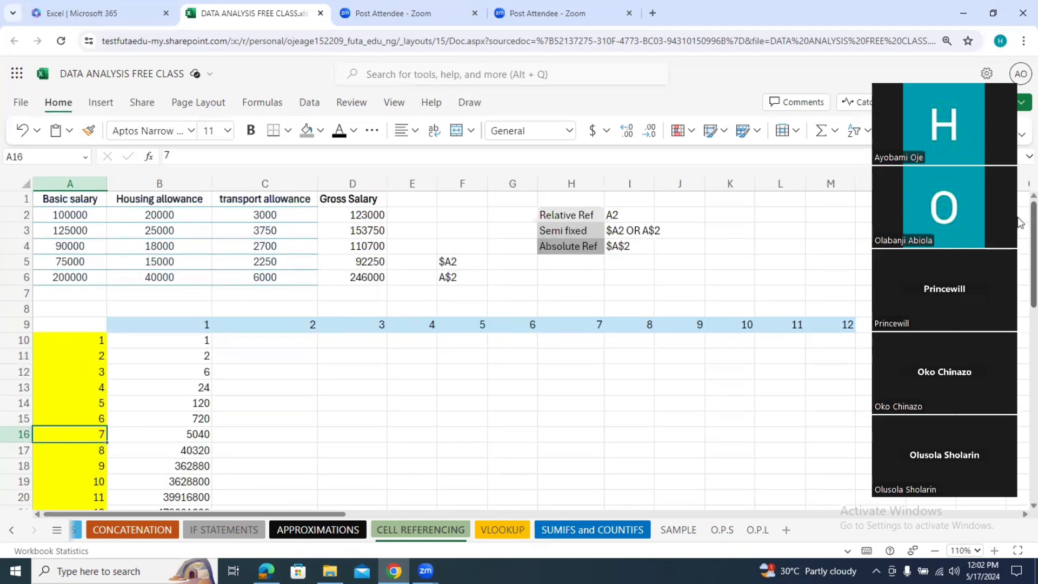
{"action": "left_click", "coordinate": [367, 215]}
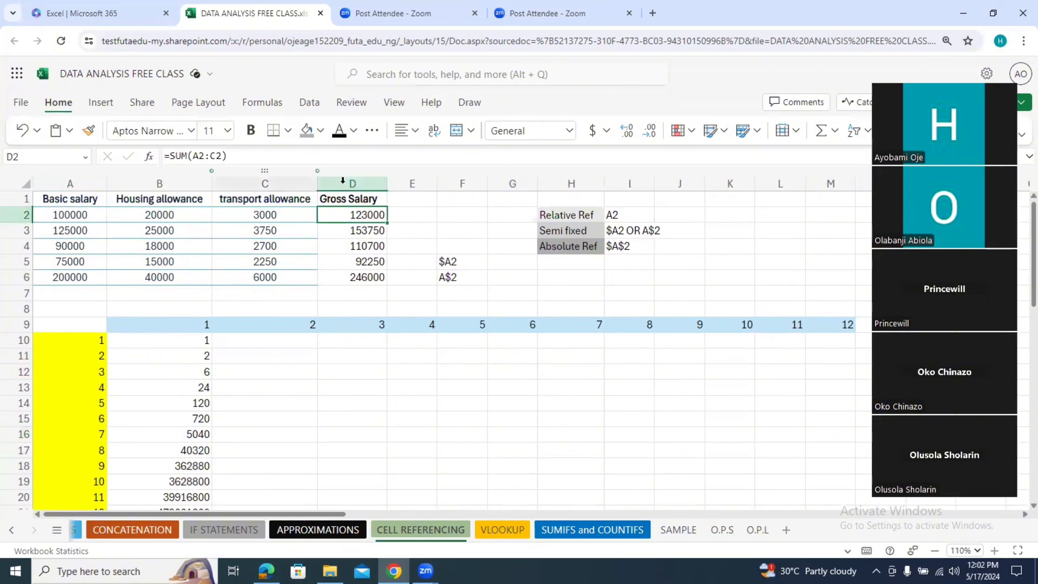
{"action": "left_click_drag", "start_coordinate": [76, 218], "coordinate": [280, 213]}
{"action": "left_click_drag", "start_coordinate": [70, 229], "coordinate": [278, 230]}
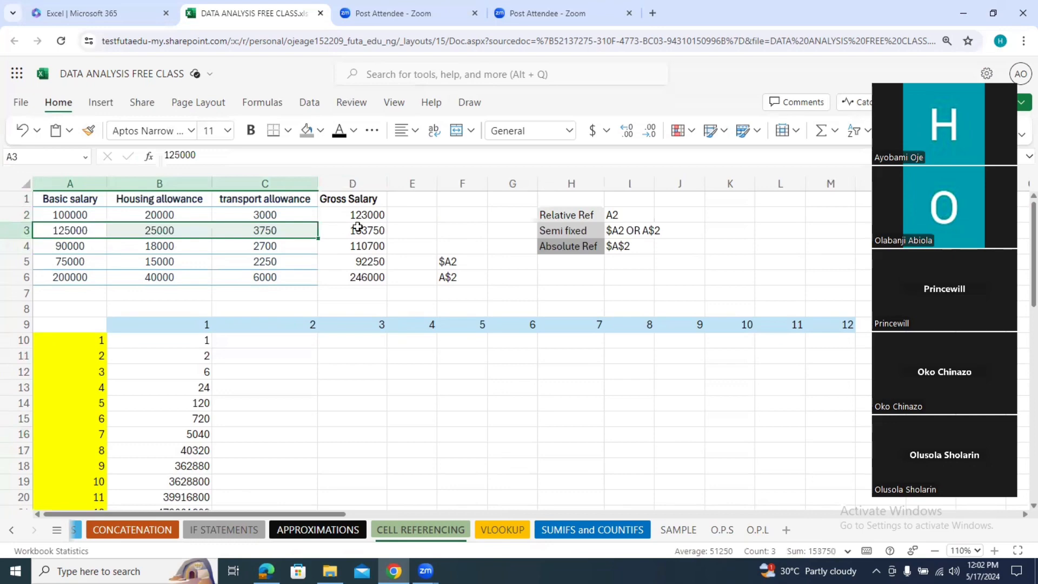
{"action": "left_click_drag", "start_coordinate": [72, 246], "coordinate": [275, 252]}
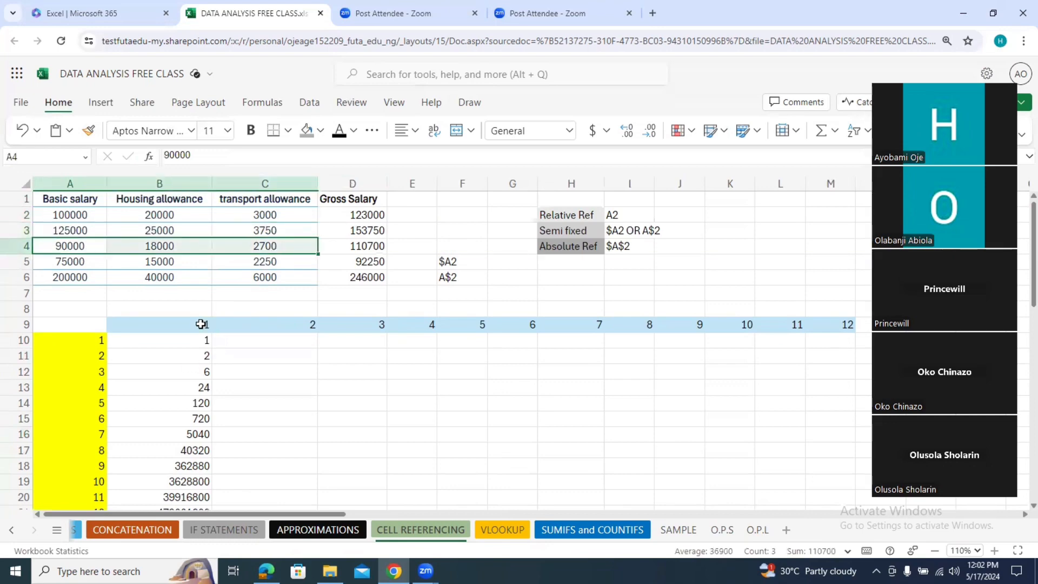
Review the example notations for relative, semi-fixed and absolute references in I2, I3 and I4.
{"action": "left_click", "coordinate": [201, 326]}
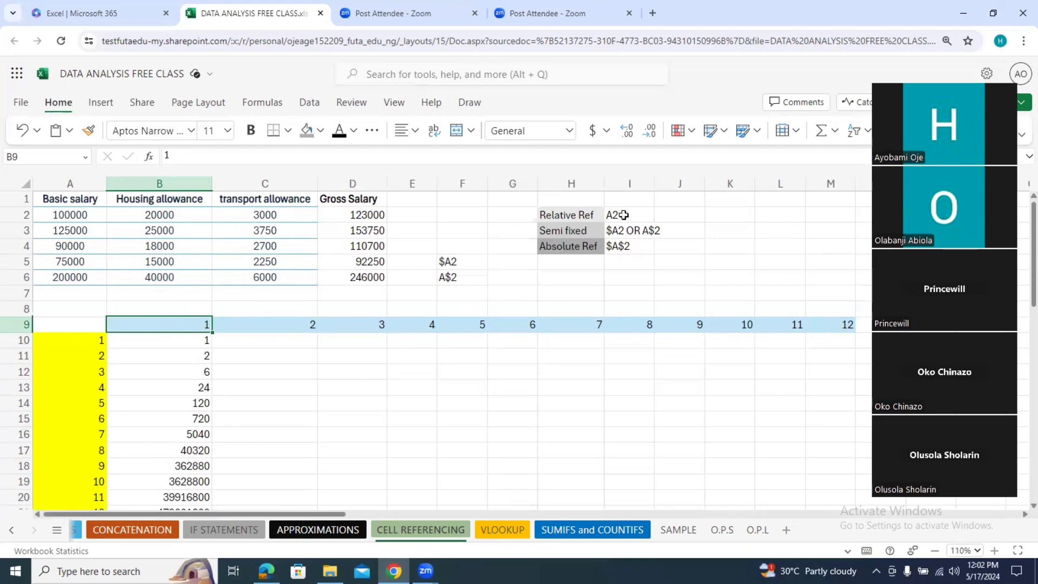
{"action": "left_click", "coordinate": [623, 215]}
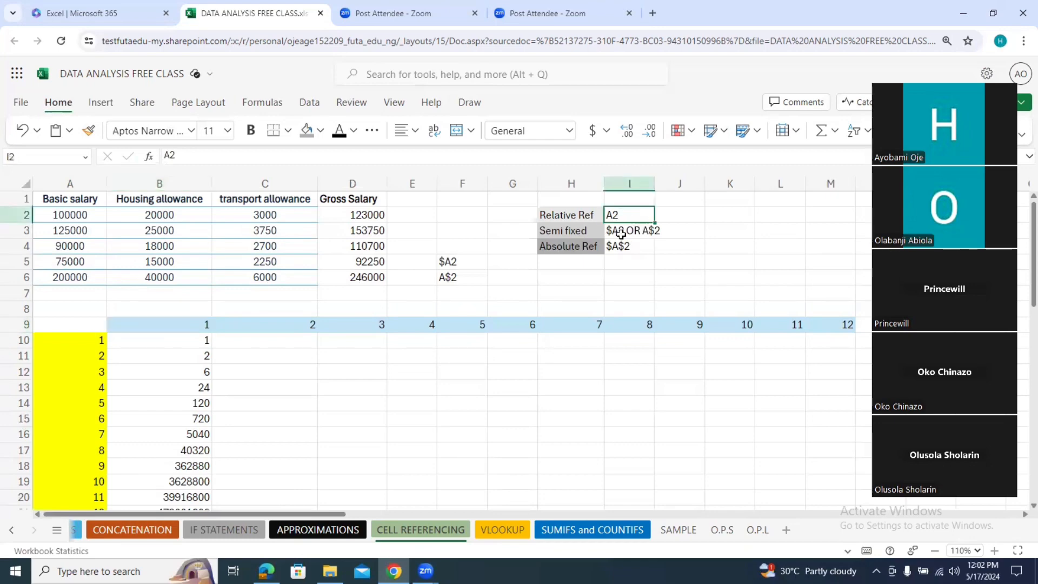
{"action": "left_click", "coordinate": [624, 230]}
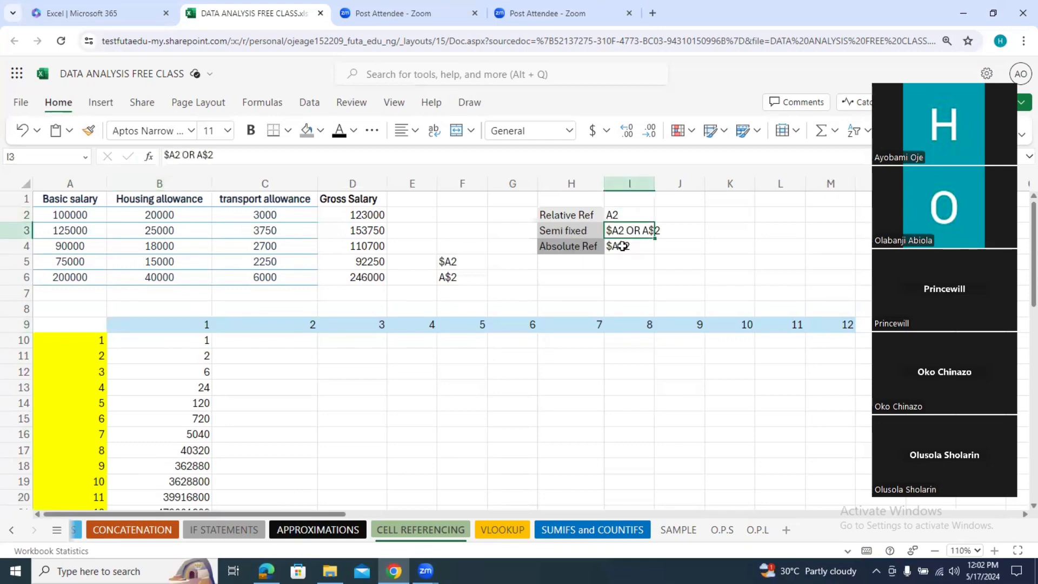
{"action": "left_click", "coordinate": [622, 246]}
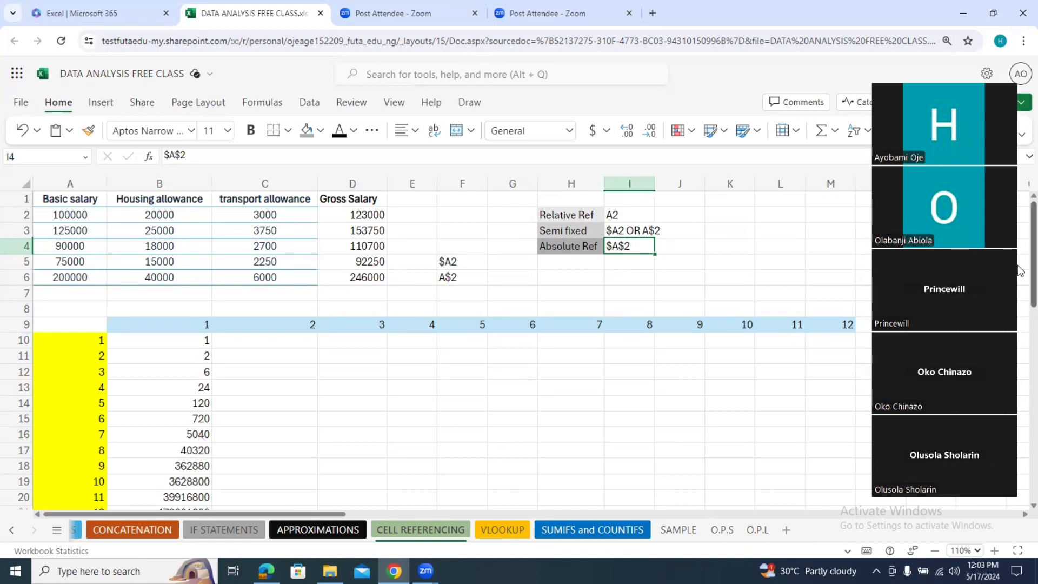
Clear the filled multiplication results from B11:B21, keeping the formula in B10.
{"action": "scroll", "coordinate": [1019, 291], "scroll_direction": "down", "scroll_amount": 3}
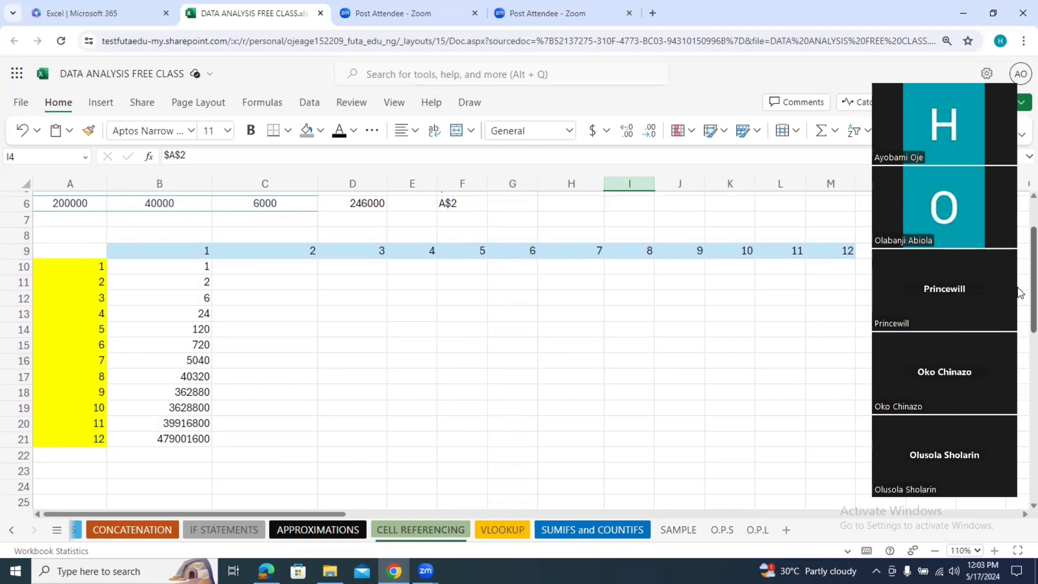
{"action": "scroll", "coordinate": [1019, 295], "scroll_direction": "up", "scroll_amount": 3}
{"action": "scroll", "coordinate": [1019, 300], "scroll_direction": "down", "scroll_amount": 4}
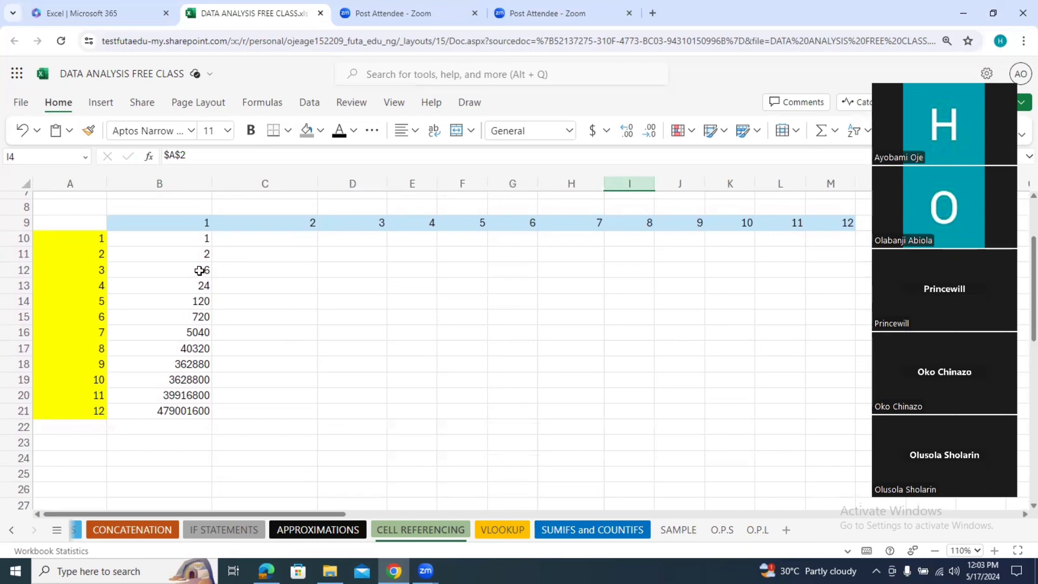
{"action": "left_click", "coordinate": [197, 244]}
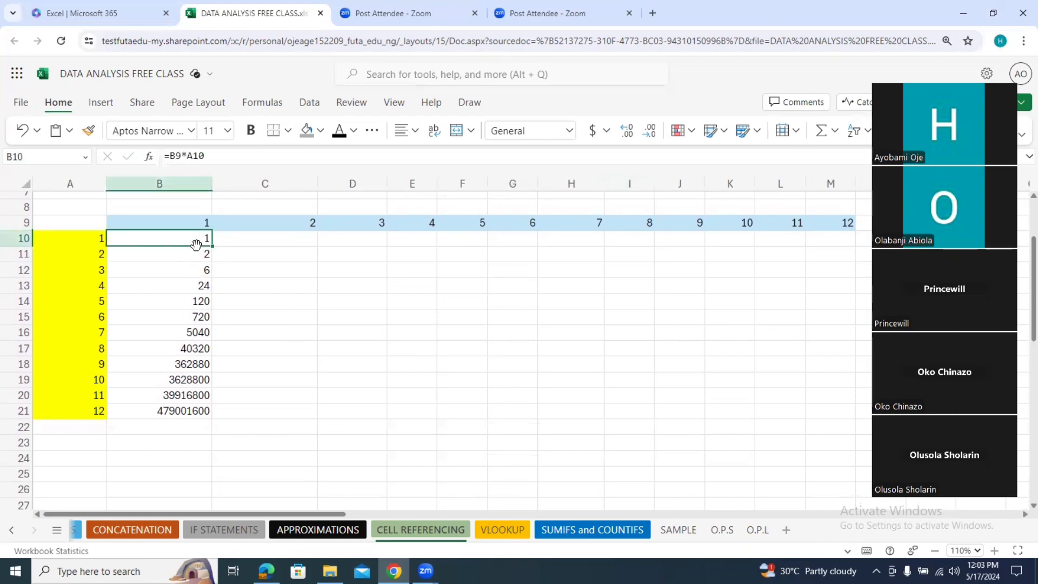
{"action": "mouse_move", "coordinate": [197, 243]}
{"action": "left_mouse_down"}
{"action": "mouse_move", "coordinate": [201, 363]}
{"action": "mouse_move", "coordinate": [204, 241]}
{"action": "left_mouse_up"}
{"action": "left_click", "coordinate": [205, 255]}
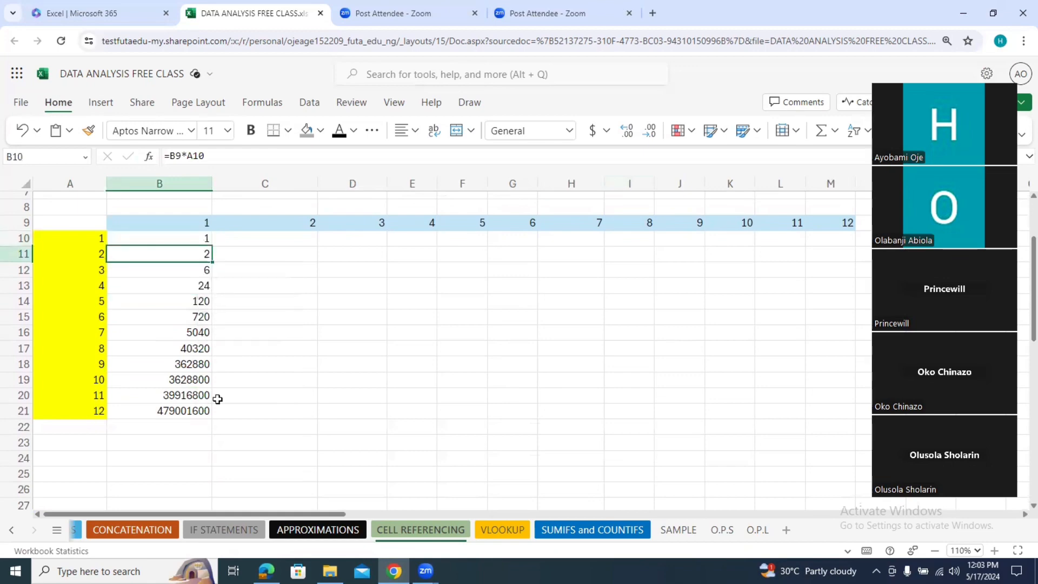
{"action": "left_click", "coordinate": [204, 408], "text": "shift"}
{"action": "key", "text": "Delete"}
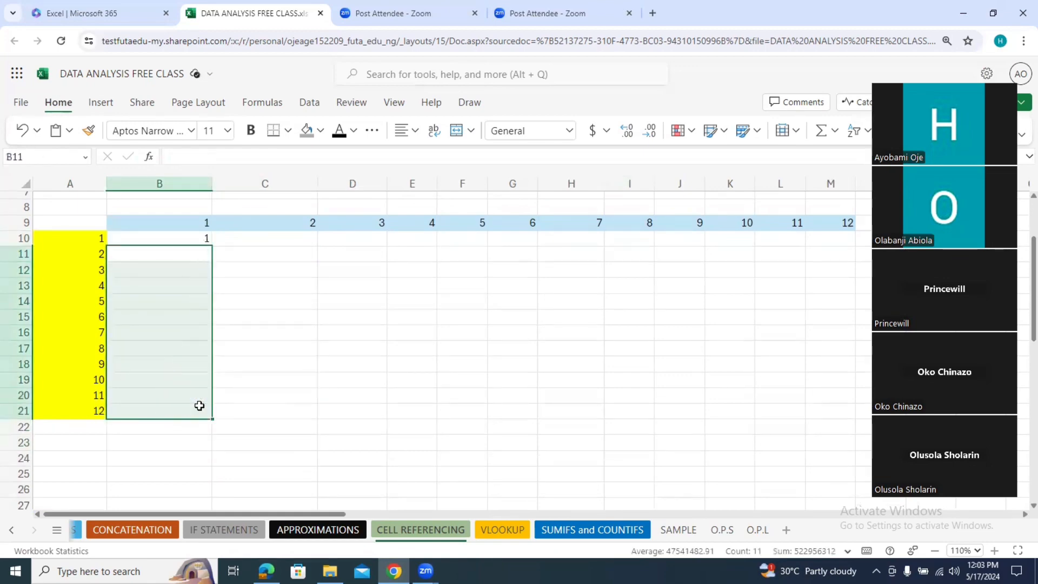
Enter the formula =B9*A11 in B11, using the reference in B10 as a guide.
{"action": "left_click", "coordinate": [187, 241]}
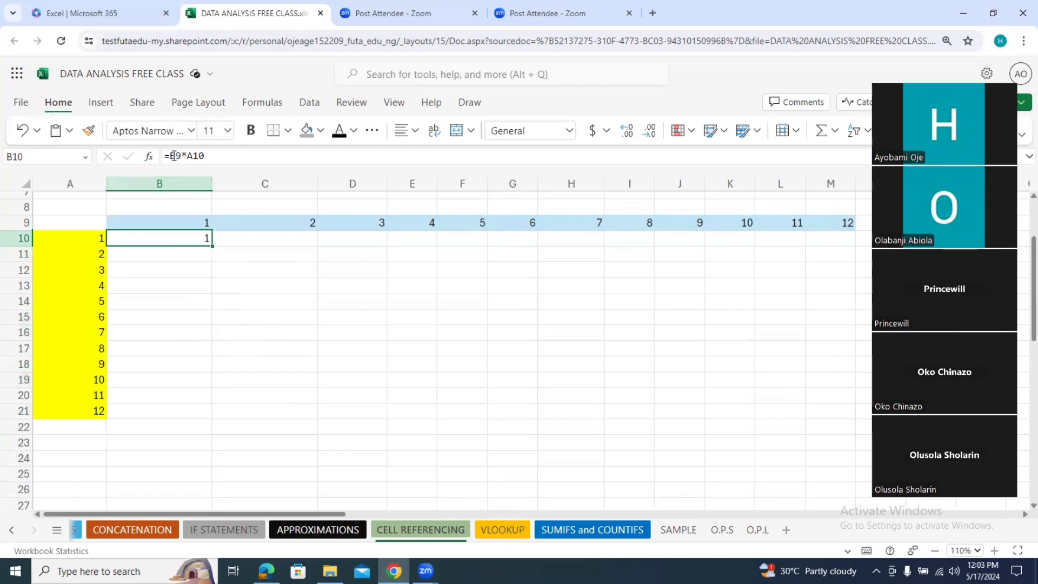
{"action": "left_click", "coordinate": [177, 255]}
{"action": "type", "text": "="}
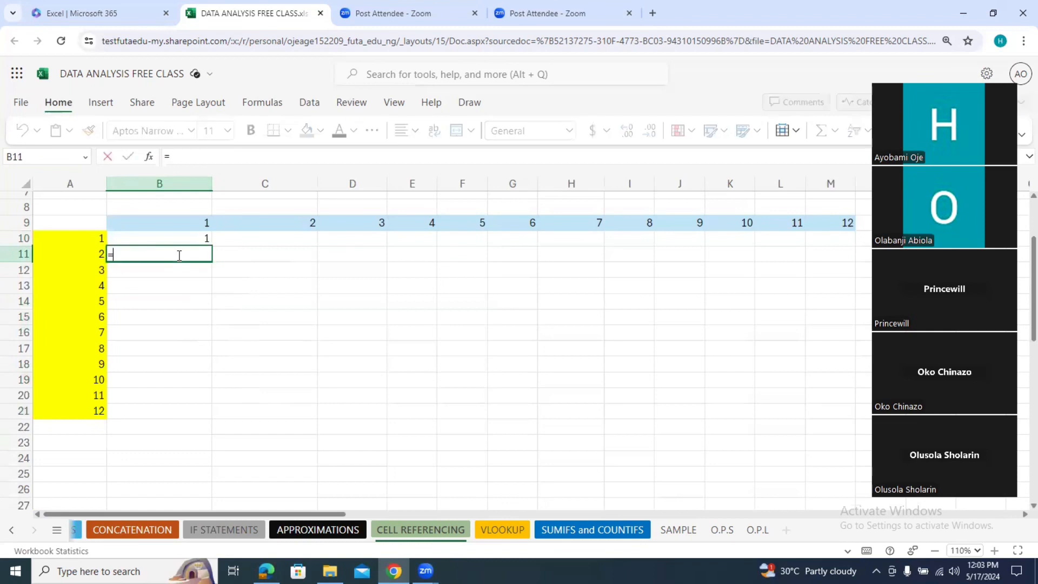
{"action": "left_click", "coordinate": [204, 223]}
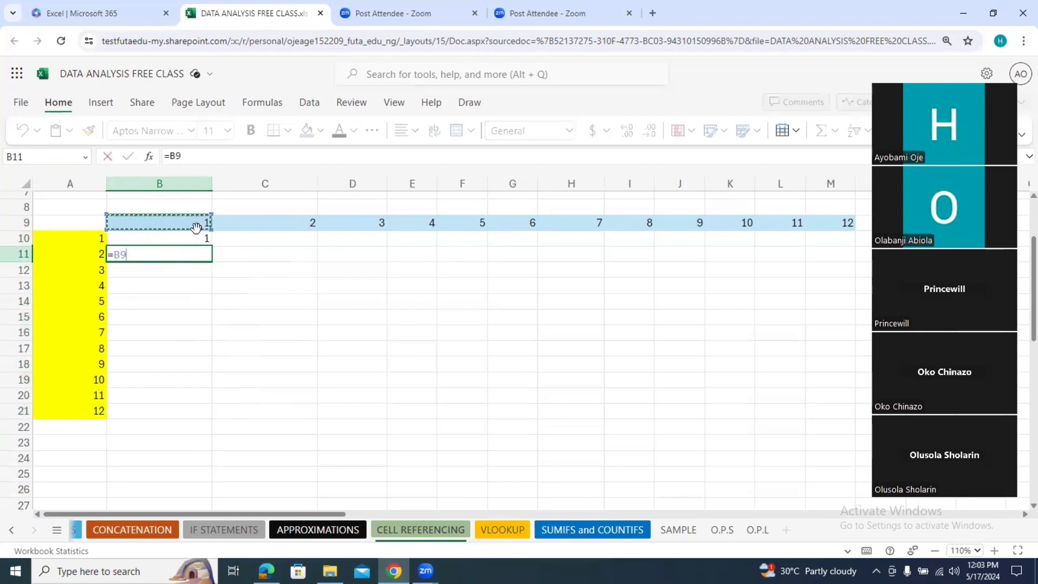
{"action": "type", "text": "*"}
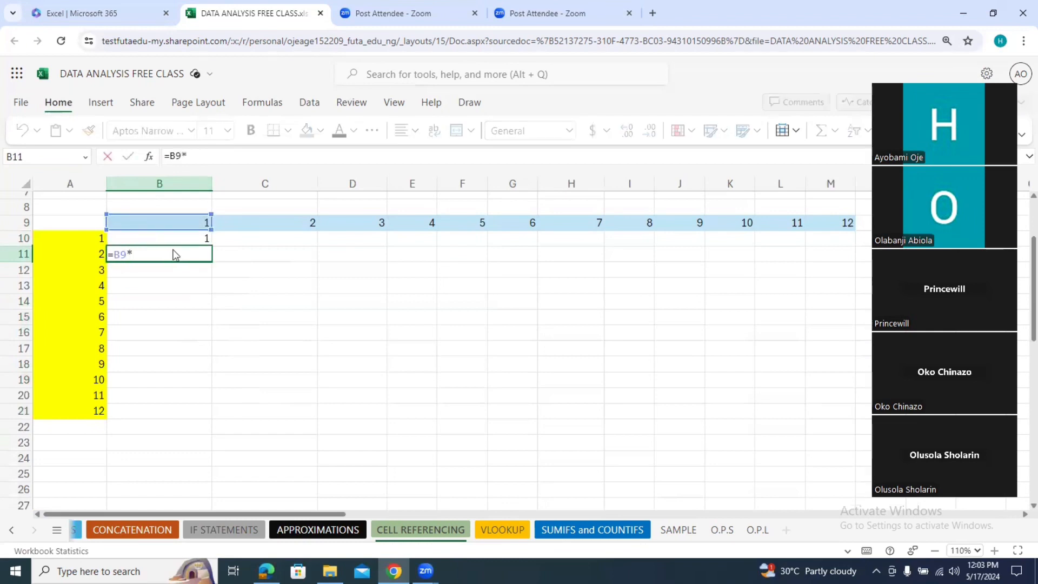
{"action": "left_click", "coordinate": [81, 261]}
{"action": "key", "text": "Return"}
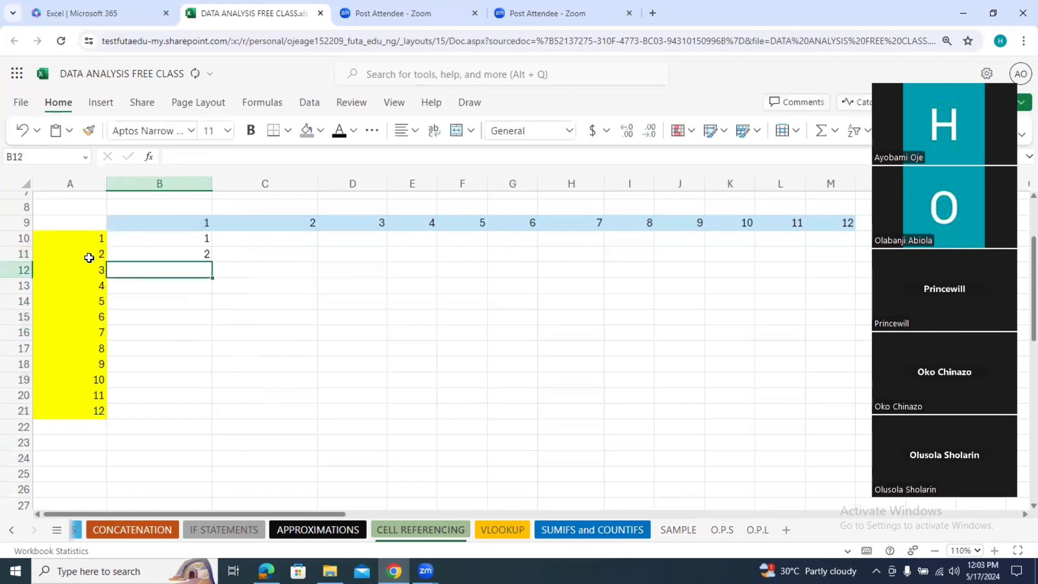
Enter the formula =B9*A12 in B12 to multiply the same header cell by the next row.
{"action": "type", "text": "="}
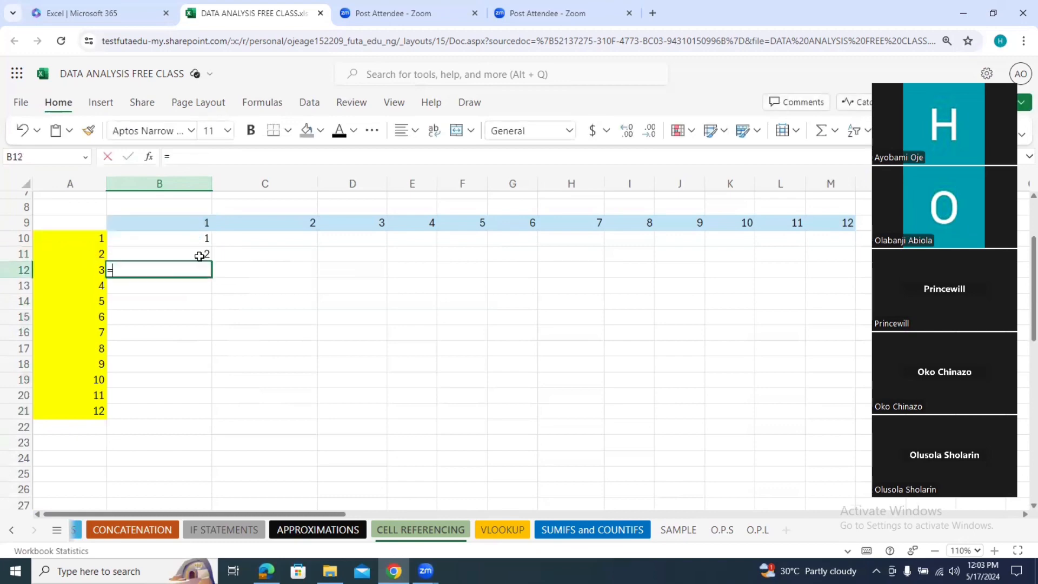
{"action": "left_click", "coordinate": [203, 222]}
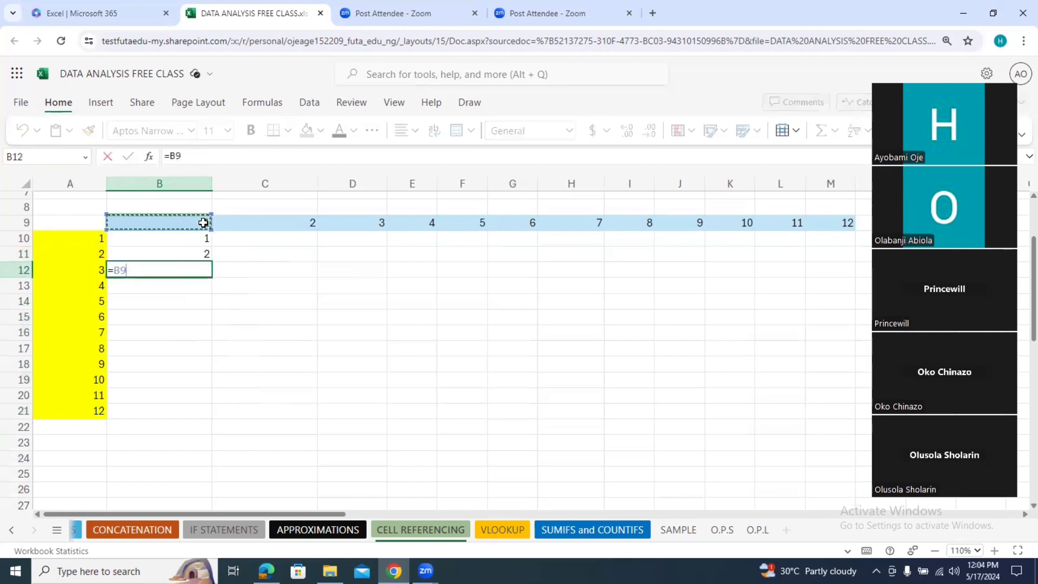
{"action": "type", "text": "*"}
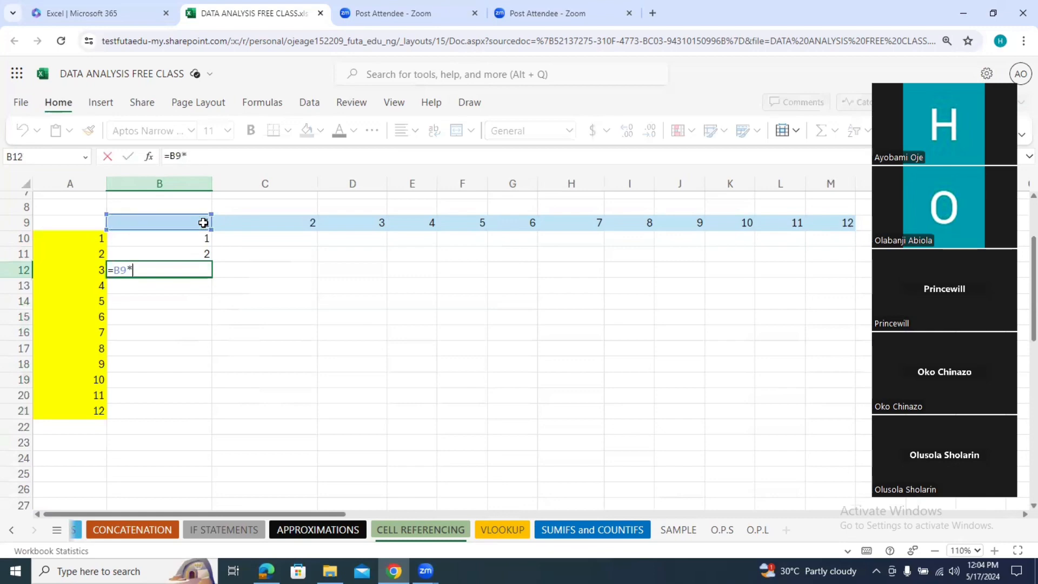
{"action": "left_click", "coordinate": [87, 273]}
{"action": "key", "text": "Return"}
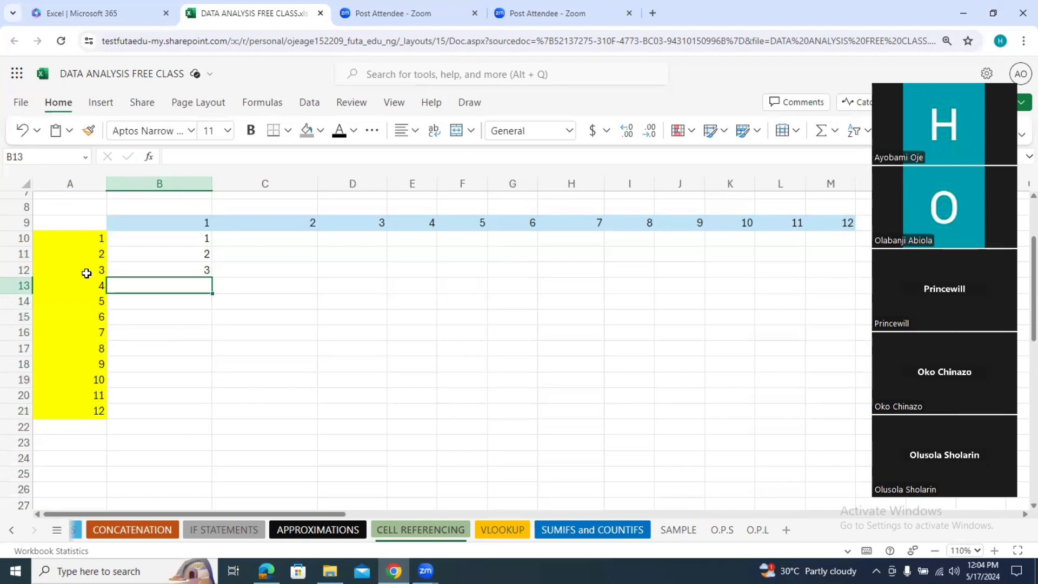
Check the formula in B11 and clear the manually entered formulas from B11:B12.
{"action": "left_click_drag", "start_coordinate": [87, 273], "coordinate": [251, 222]}
{"action": "left_click", "coordinate": [216, 260]}
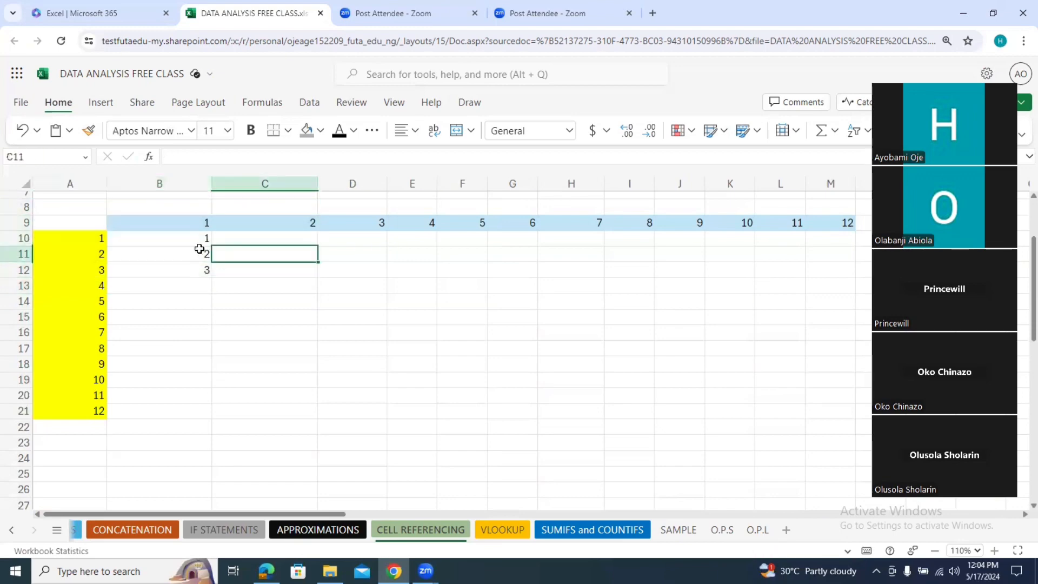
{"action": "left_click_drag", "start_coordinate": [201, 250], "coordinate": [201, 274]}
{"action": "key", "text": "F2"}
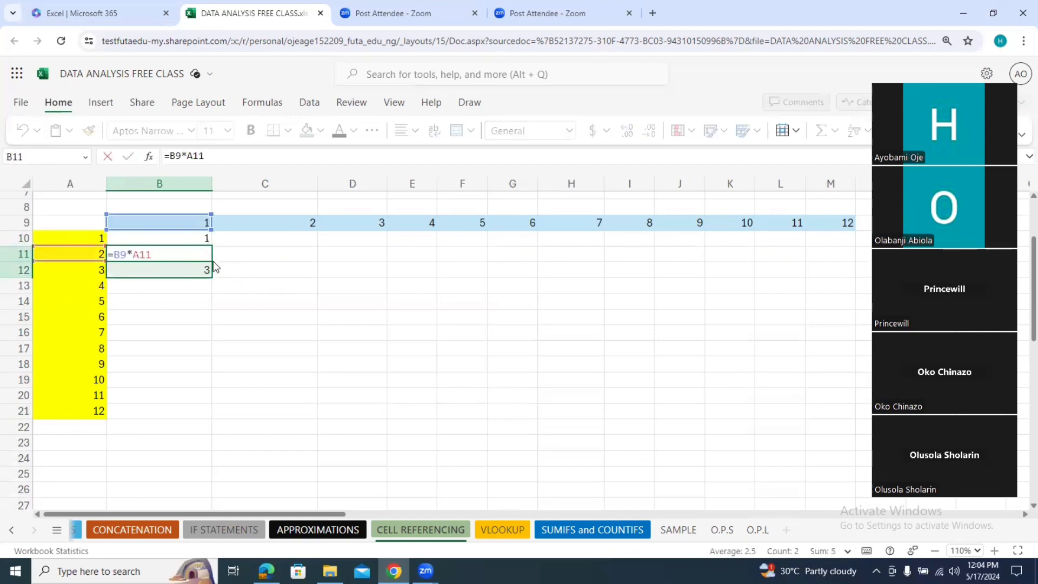
{"action": "left_click", "coordinate": [239, 267]}
{"action": "left_click", "coordinate": [206, 252]}
{"action": "left_click_drag", "start_coordinate": [203, 267], "coordinate": [204, 267]}
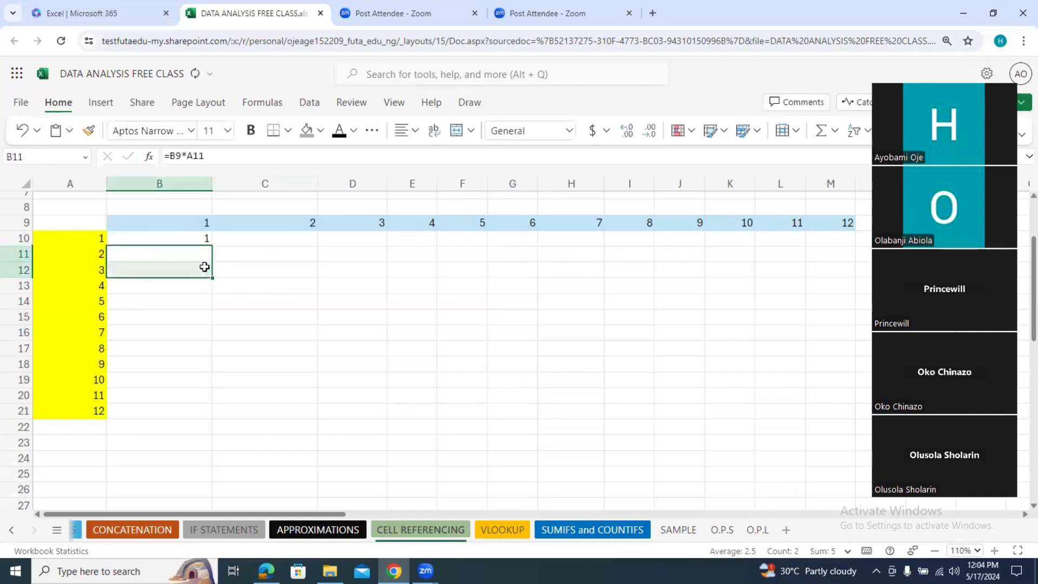
{"action": "left_click", "coordinate": [239, 241]}
Replace the formula in B10 with =$B$9*A10 so the header reference is absolute.
{"action": "left_click", "coordinate": [195, 235]}
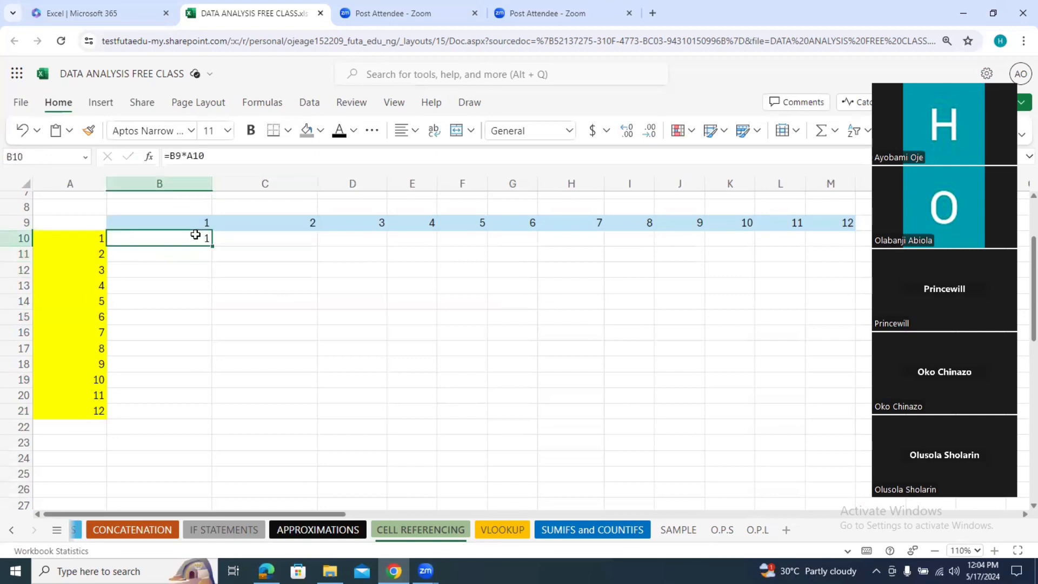
{"action": "key", "text": "Delete"}
{"action": "type", "text": "="}
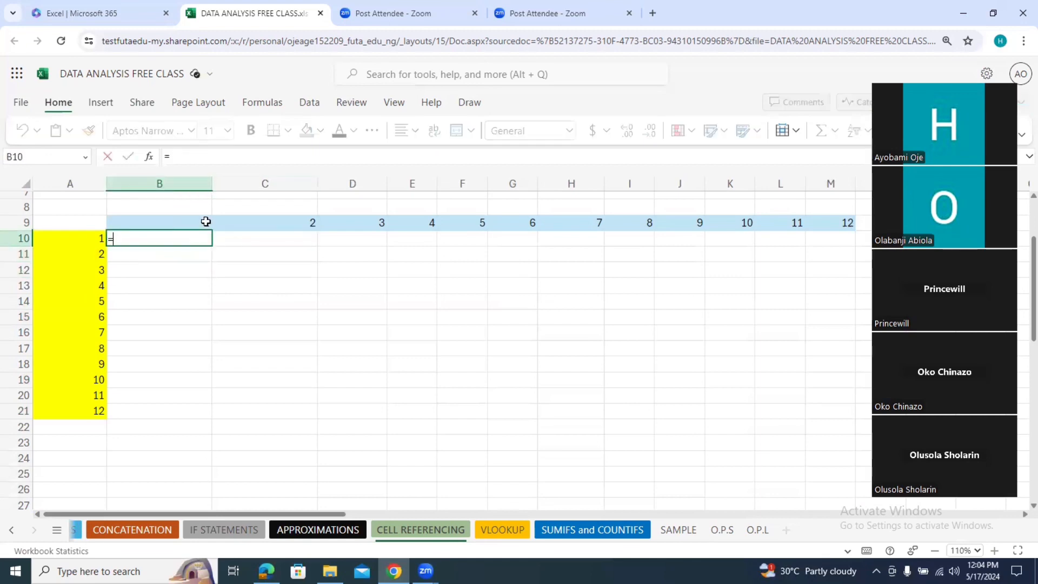
{"action": "left_click", "coordinate": [204, 222]}
{"action": "type", "text": "*"}
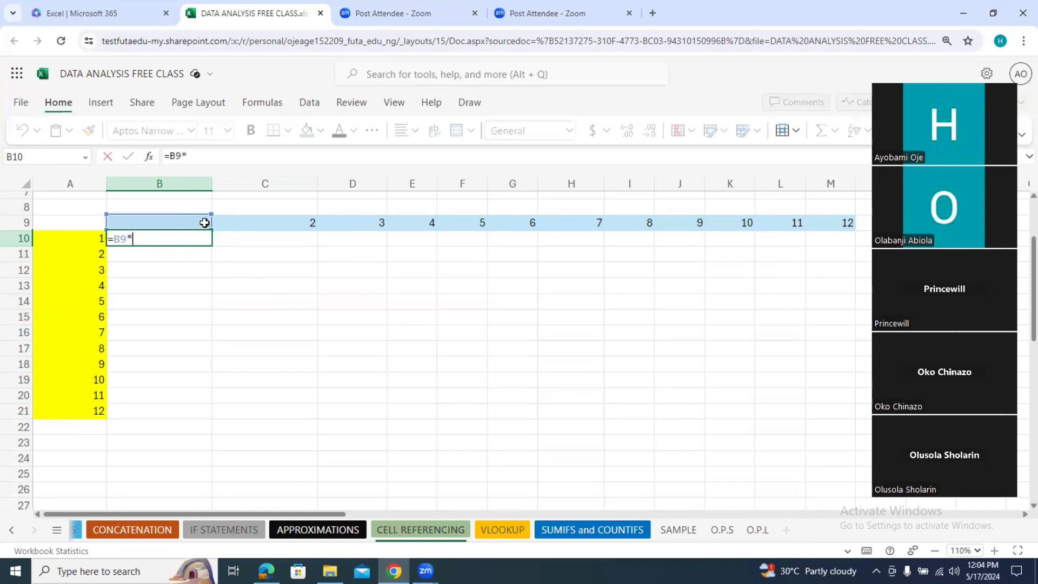
{"action": "left_click", "coordinate": [83, 238]}
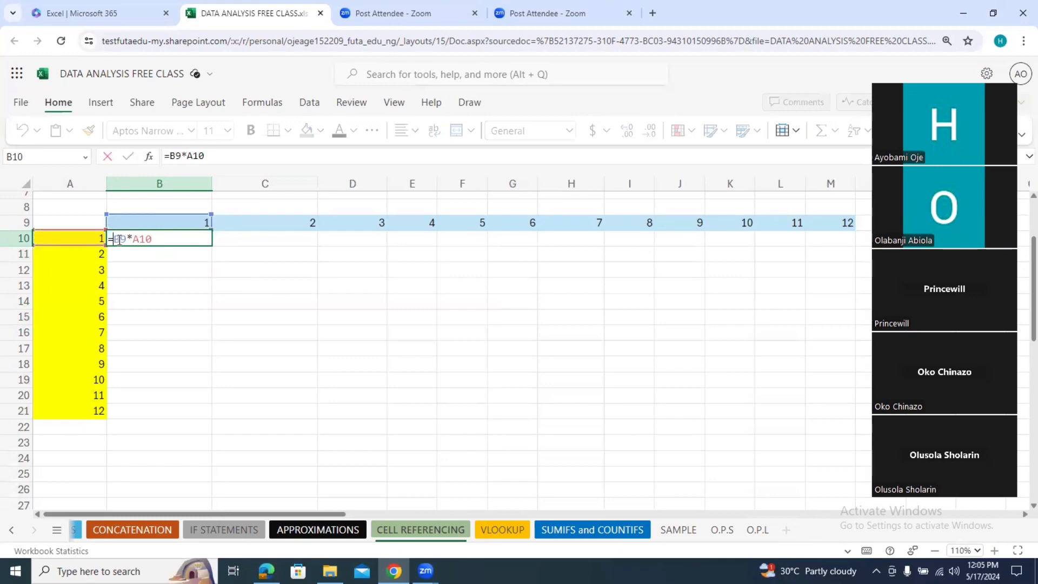
{"action": "type", "text": "$B"}
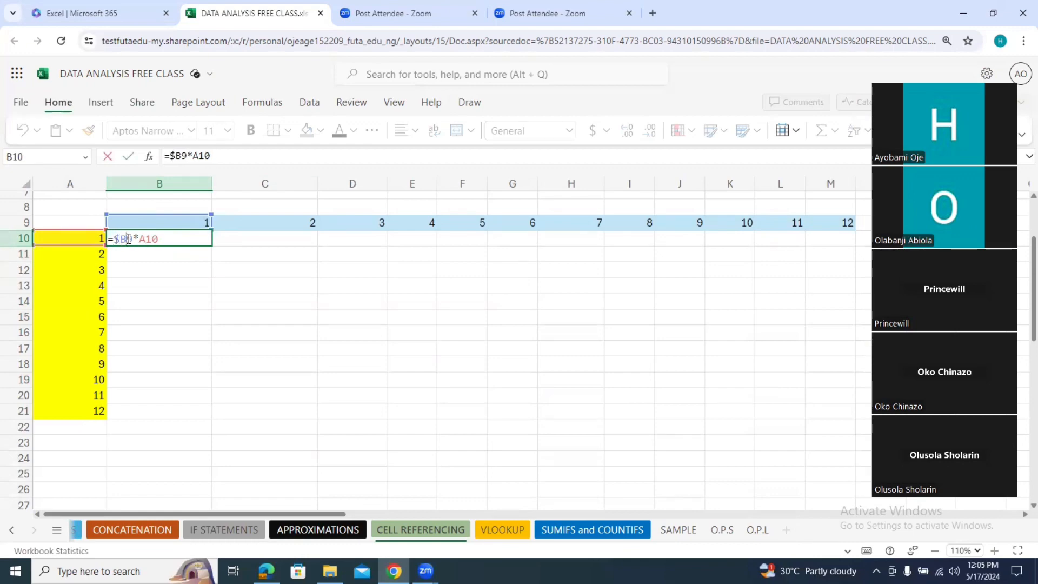
{"action": "type", "text": "$"}
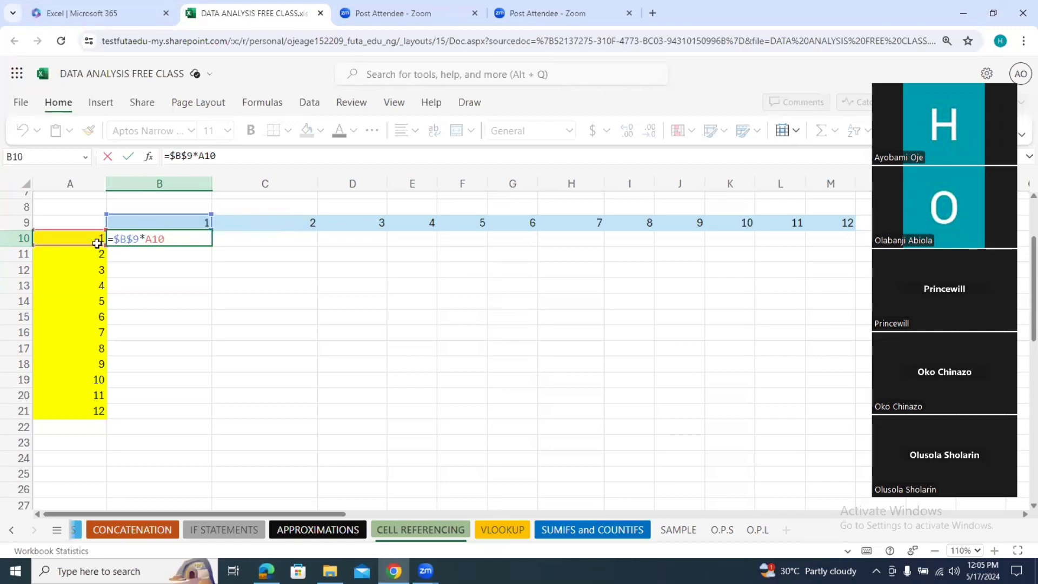
{"action": "left_click", "coordinate": [184, 240]}
{"action": "key", "text": "Return"}
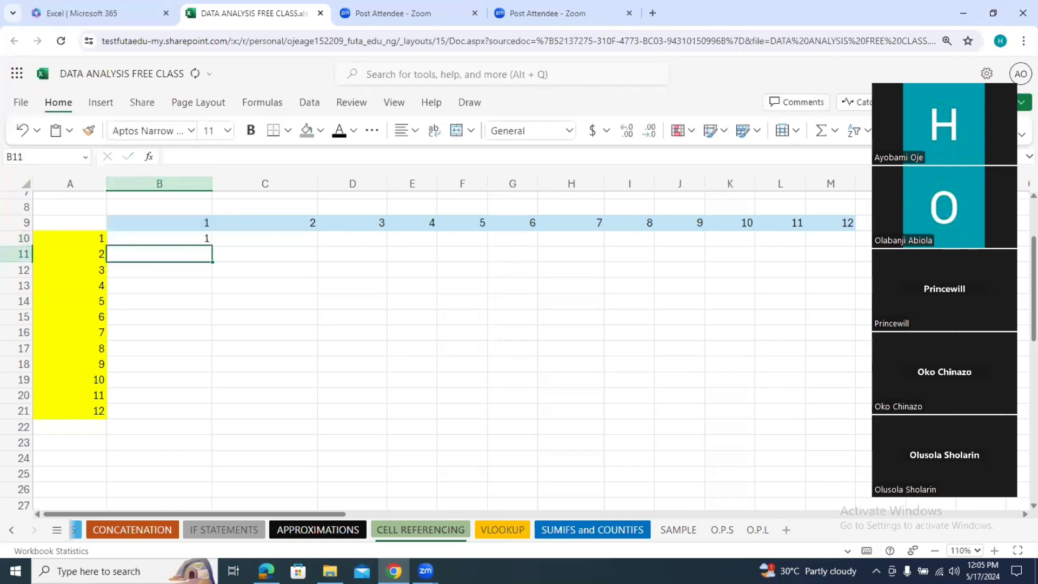
Fix column A in the B10 formula so it reads =$B$9*$A10.
{"action": "left_click", "coordinate": [193, 238]}
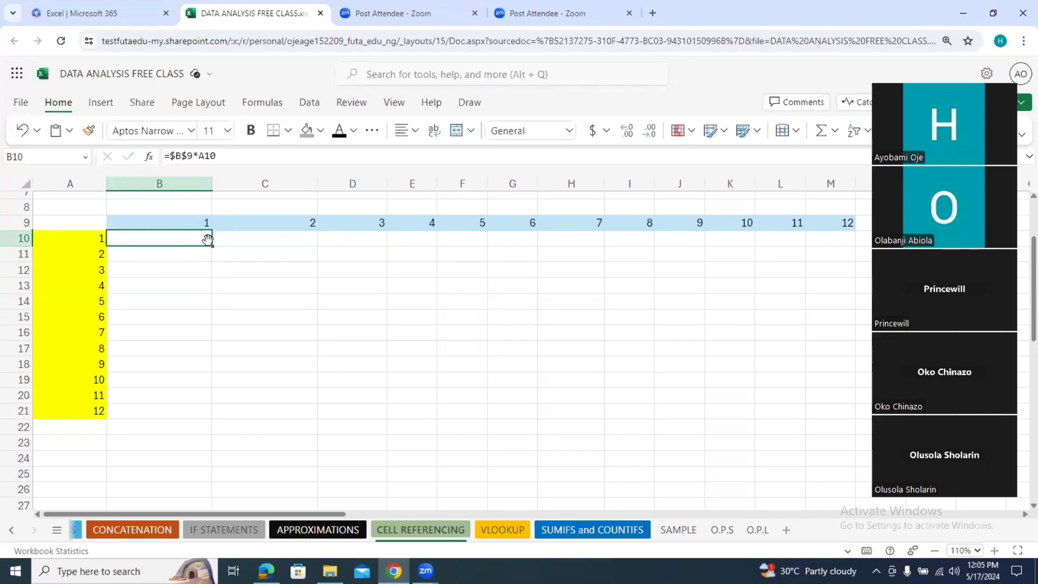
{"action": "left_click", "coordinate": [206, 156]}
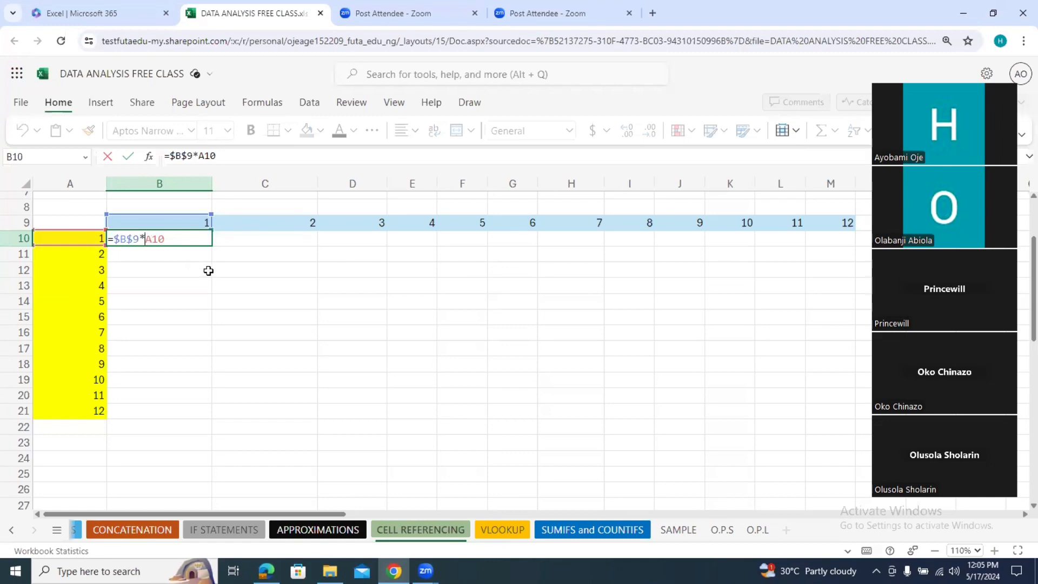
{"action": "type", "text": "$"}
{"action": "key", "text": "Return"}
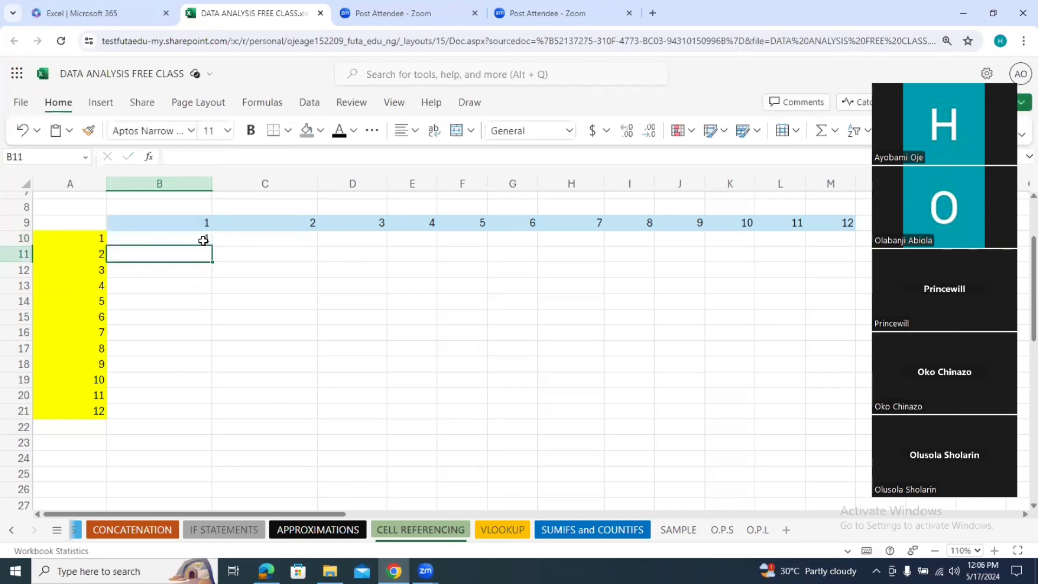
Fill the B10 formula down through B21 and review the formula in B10.
{"action": "left_click", "coordinate": [203, 239]}
{"action": "left_click_drag", "start_coordinate": [212, 246], "coordinate": [204, 417]}
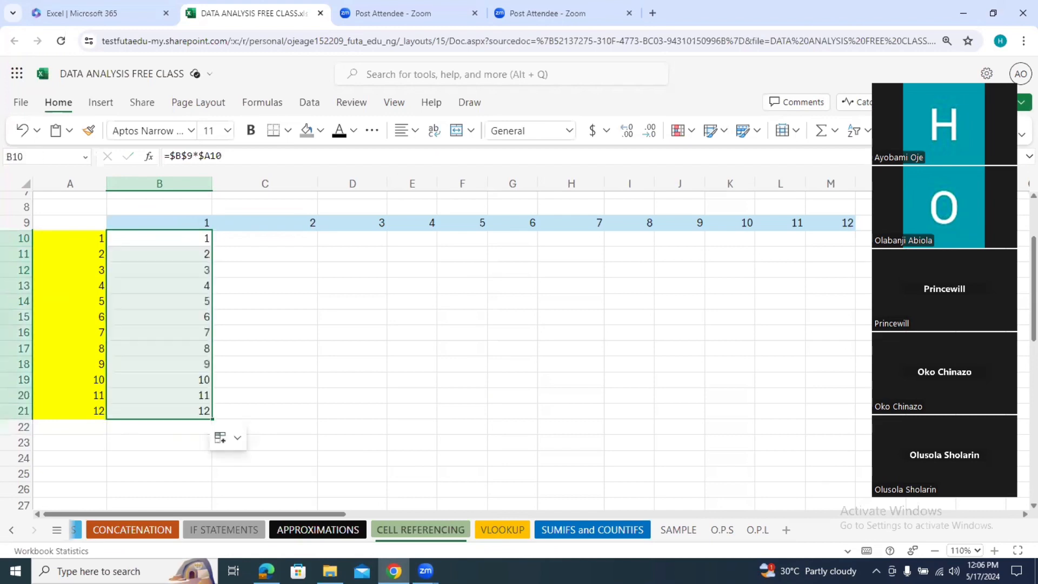
{"action": "left_click", "coordinate": [352, 403]}
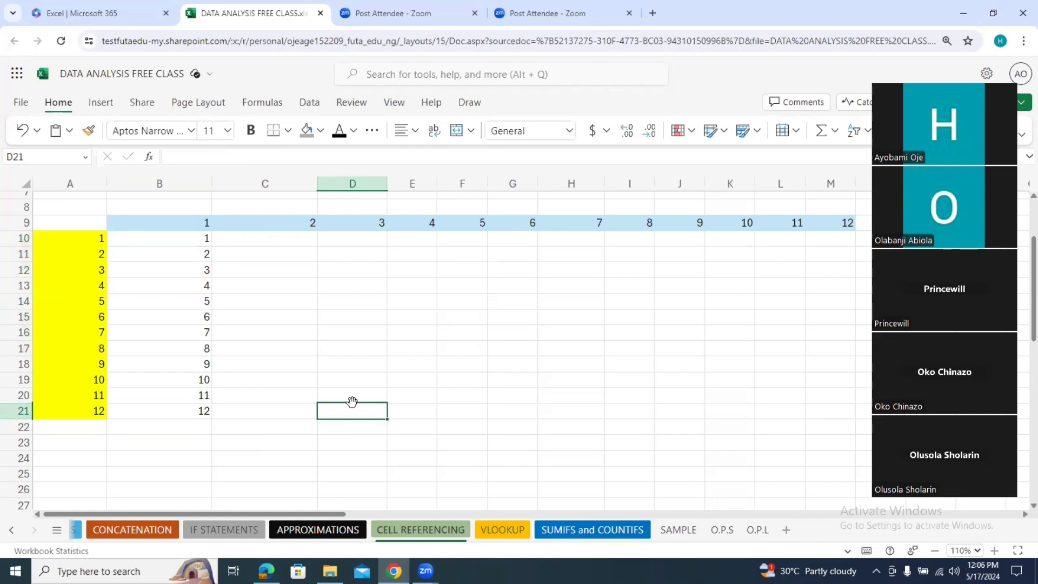
{"action": "left_click", "coordinate": [200, 242]}
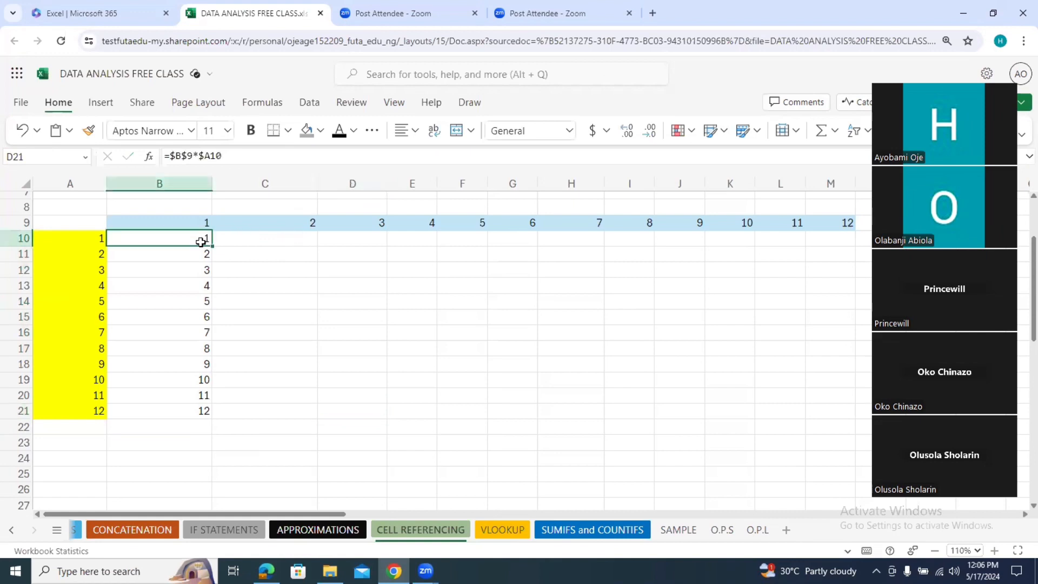
{"action": "left_click", "coordinate": [256, 241]}
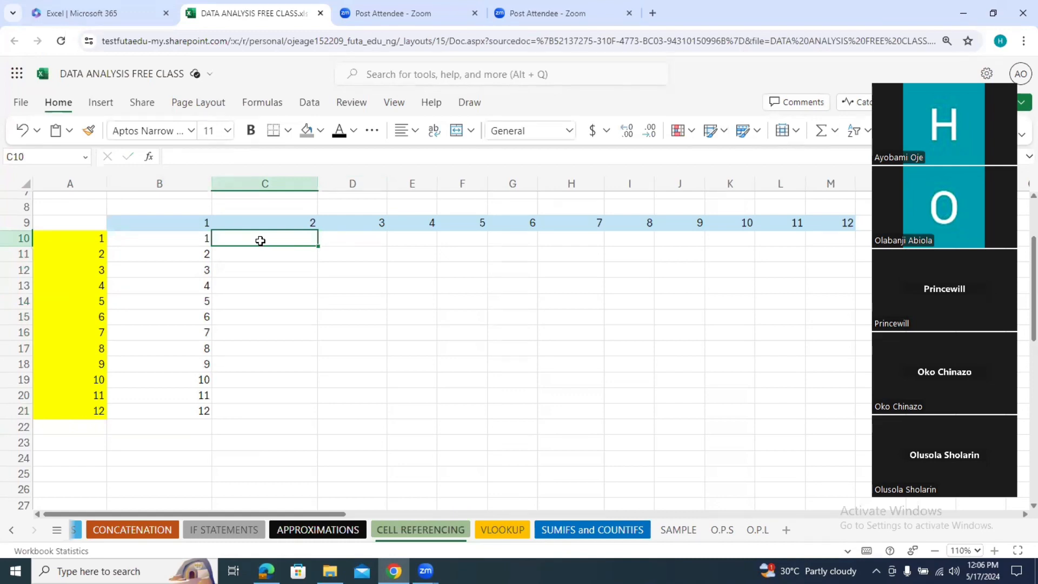
Enter the formula =$C$9*$A10 in C10, with an absolute header reference and column A fixed.
{"action": "type", "text": "="}
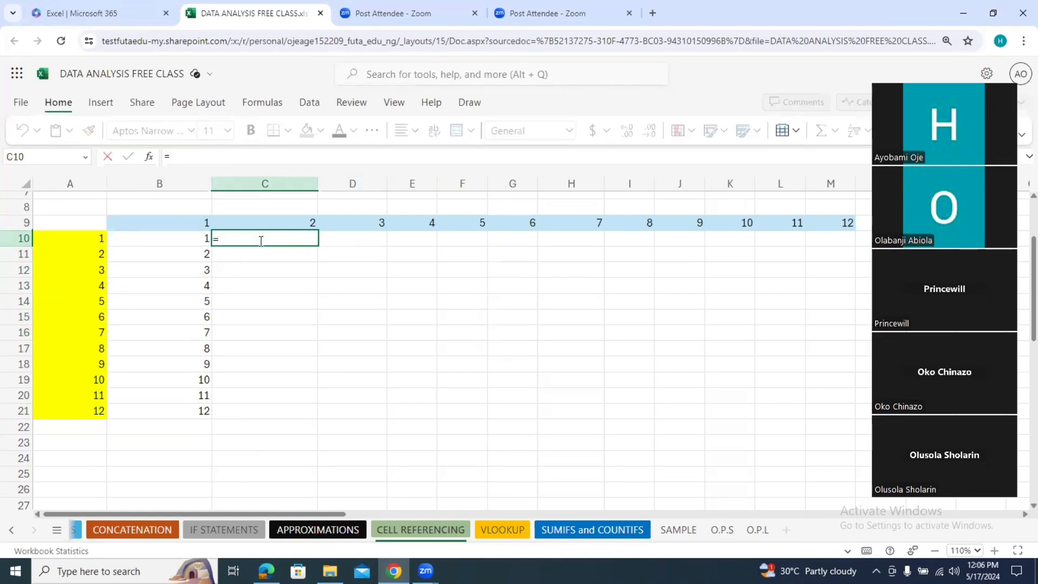
{"action": "left_click", "coordinate": [301, 218]}
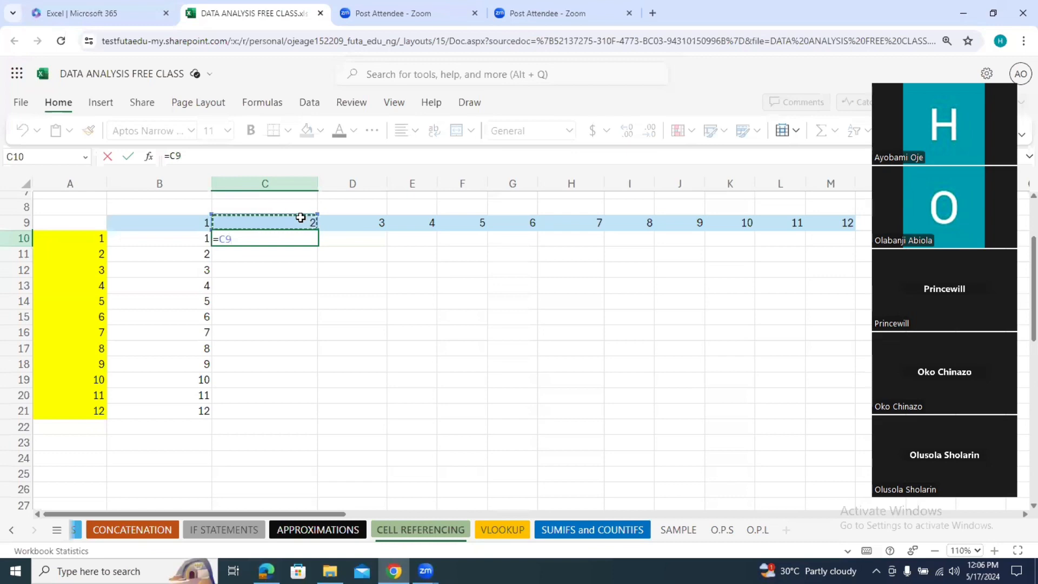
{"action": "type", "text": "*"}
{"action": "left_click", "coordinate": [103, 236]}
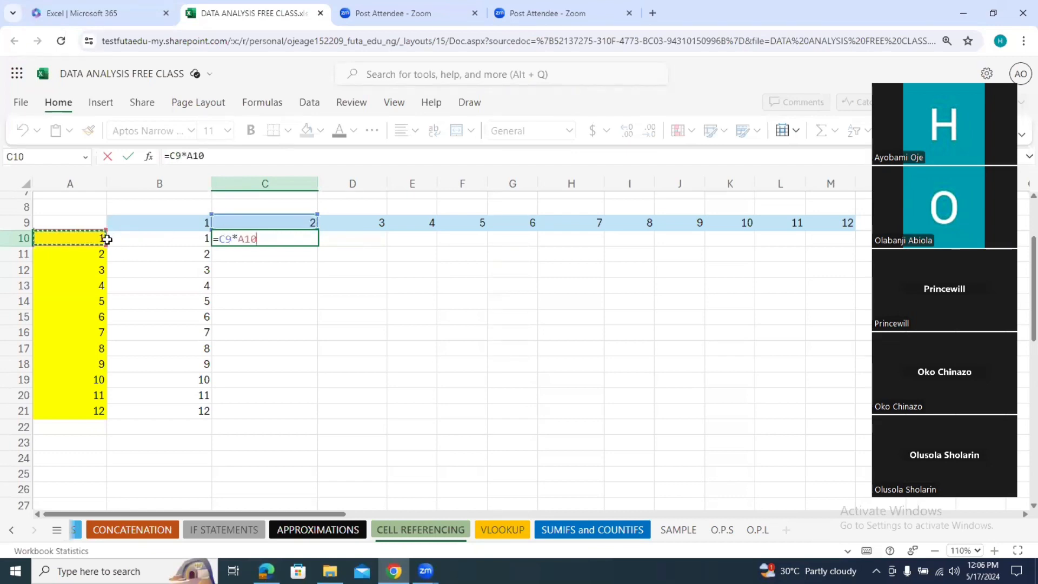
{"action": "left_click", "coordinate": [224, 239]}
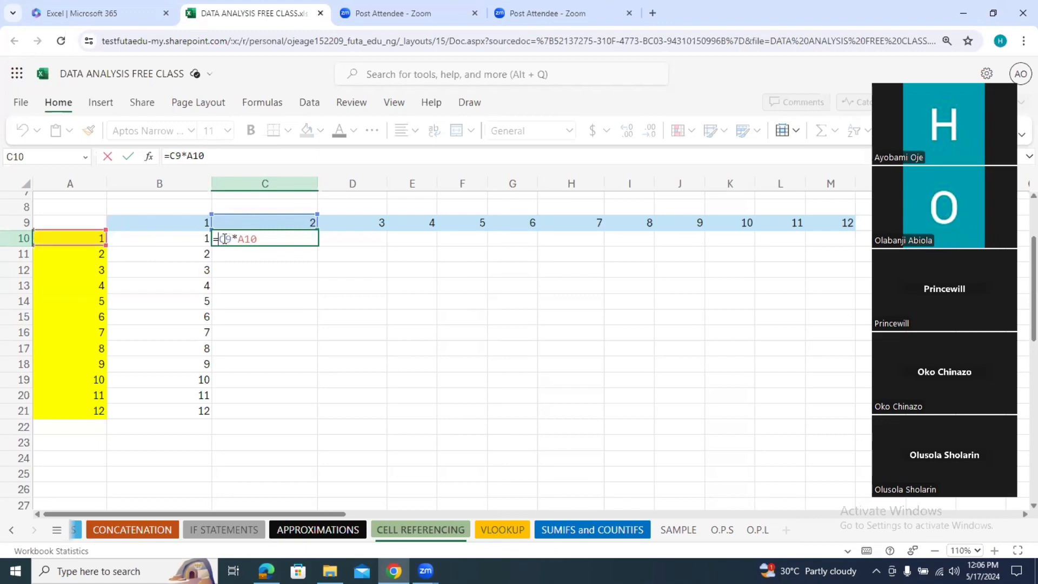
{"action": "type", "text": "$C$"}
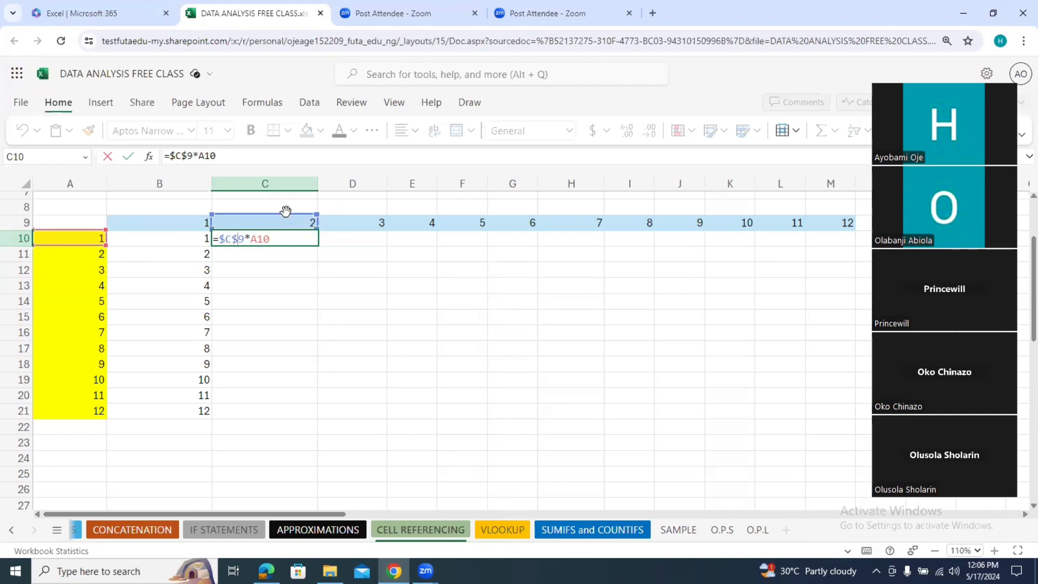
{"action": "left_click", "coordinate": [250, 239]}
{"action": "type", "text": "$"}
{"action": "key", "text": "Return"}
Fill the C10 formula down through C21 and compare the formulas in C10 and B10.
{"action": "left_click", "coordinate": [311, 239]}
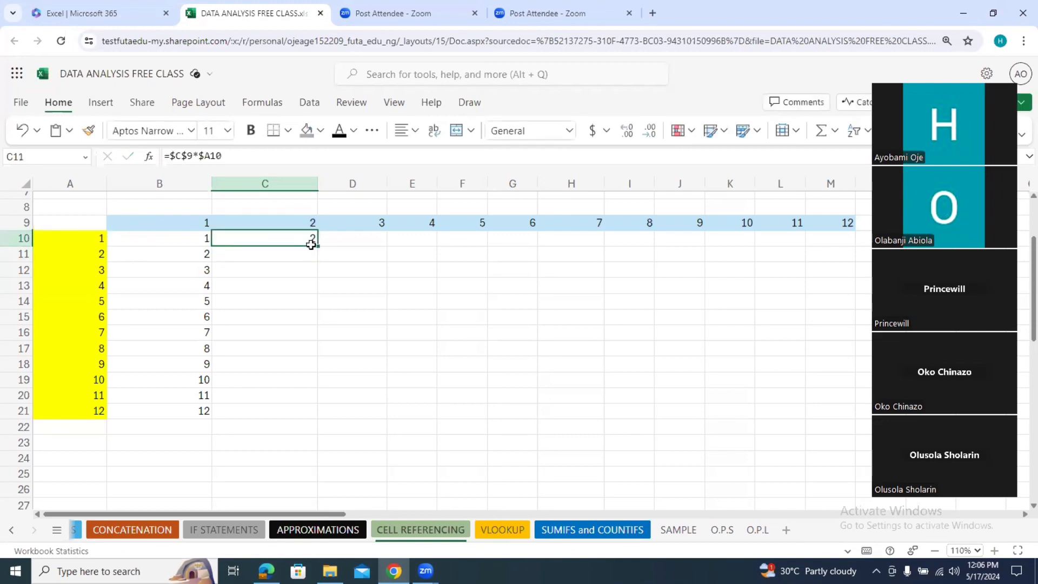
{"action": "left_click_drag", "start_coordinate": [317, 246], "coordinate": [292, 409]}
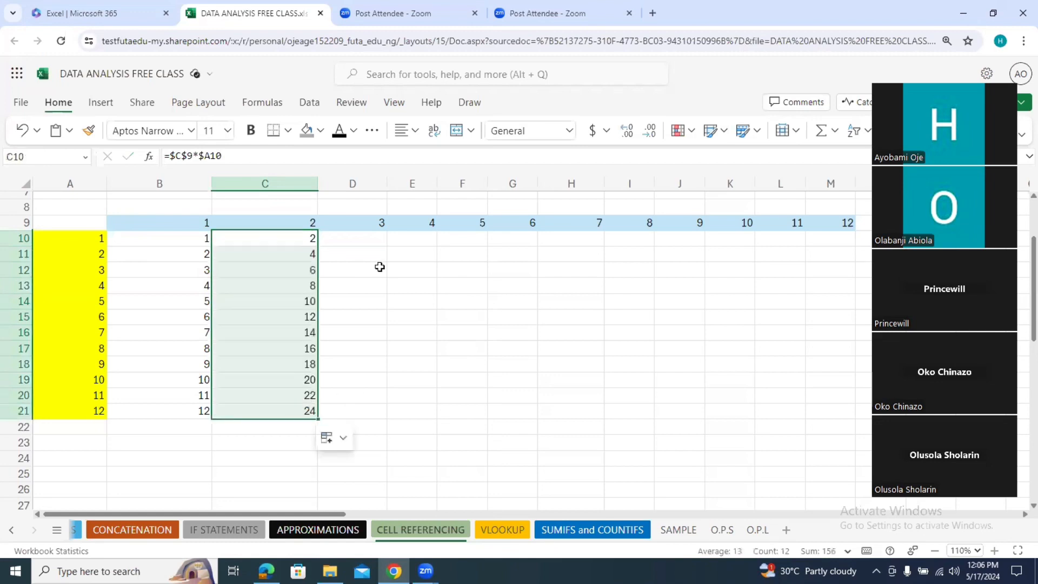
{"action": "left_click", "coordinate": [544, 299]}
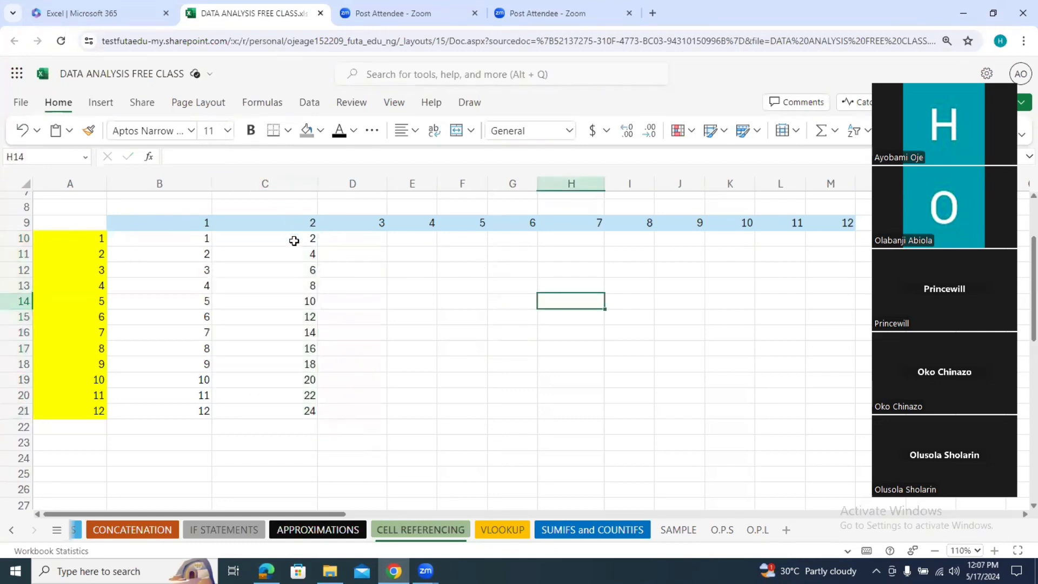
{"action": "left_click", "coordinate": [292, 238]}
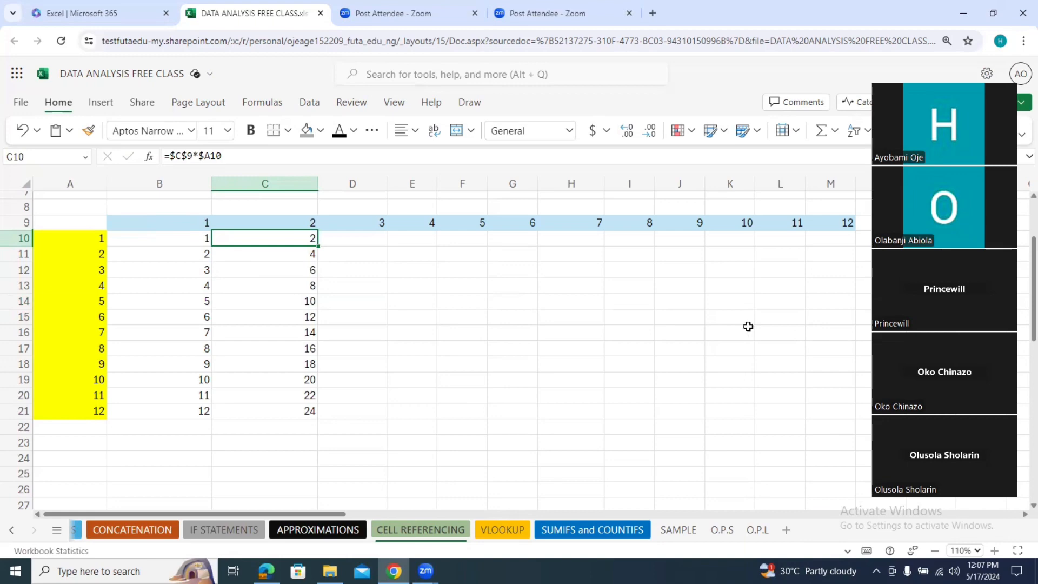
{"action": "left_click", "coordinate": [211, 242]}
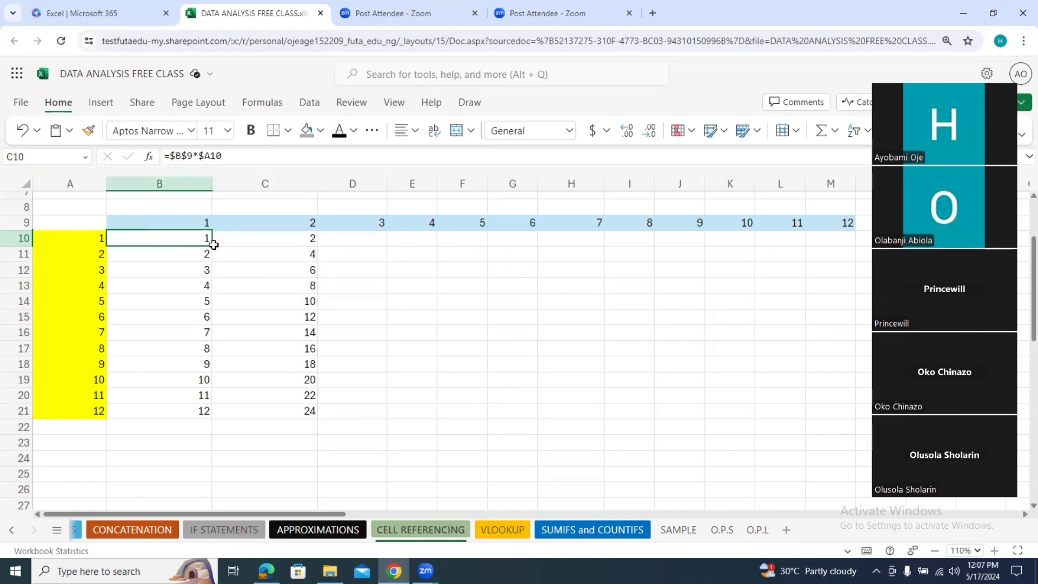
{"action": "left_click", "coordinate": [312, 242]}
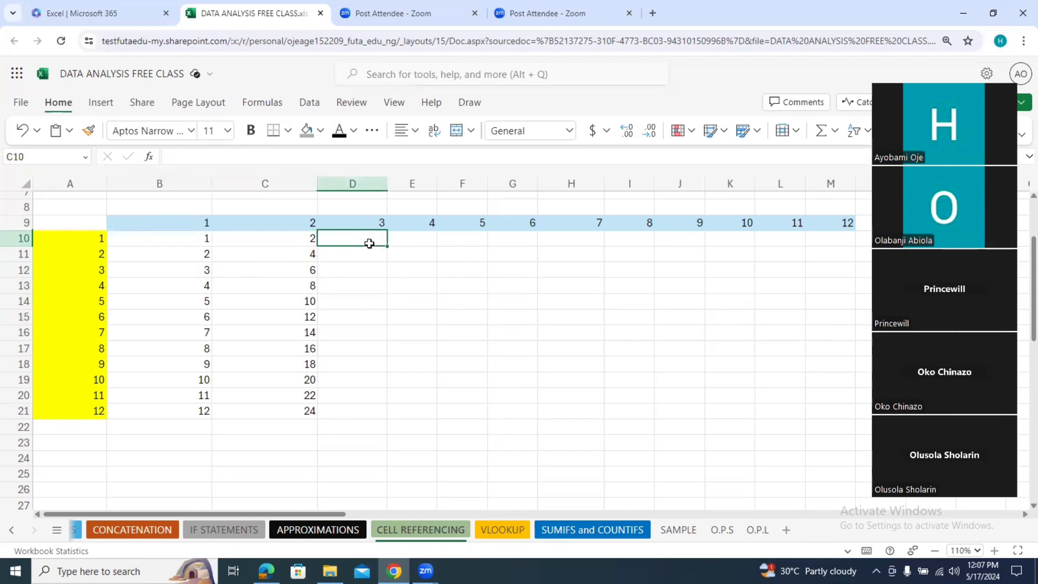
Enter the formula =$D$9*$A10 in D10, with an absolute header reference and column A fixed.
{"action": "left_click", "coordinate": [367, 245]}
{"action": "type", "text": "="}
{"action": "left_click", "coordinate": [377, 224]}
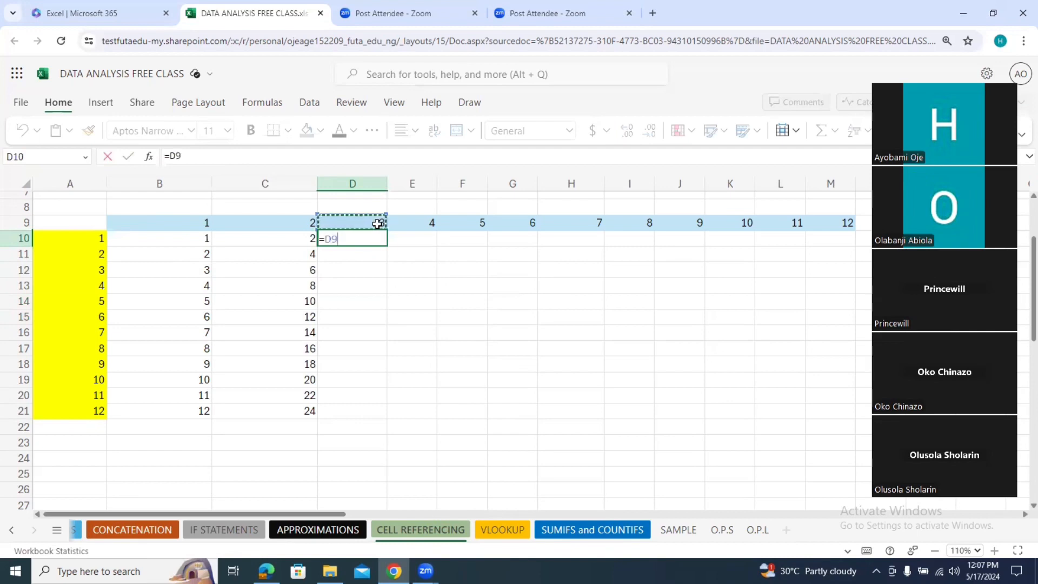
{"action": "type", "text": "*"}
{"action": "left_click", "coordinate": [101, 238]}
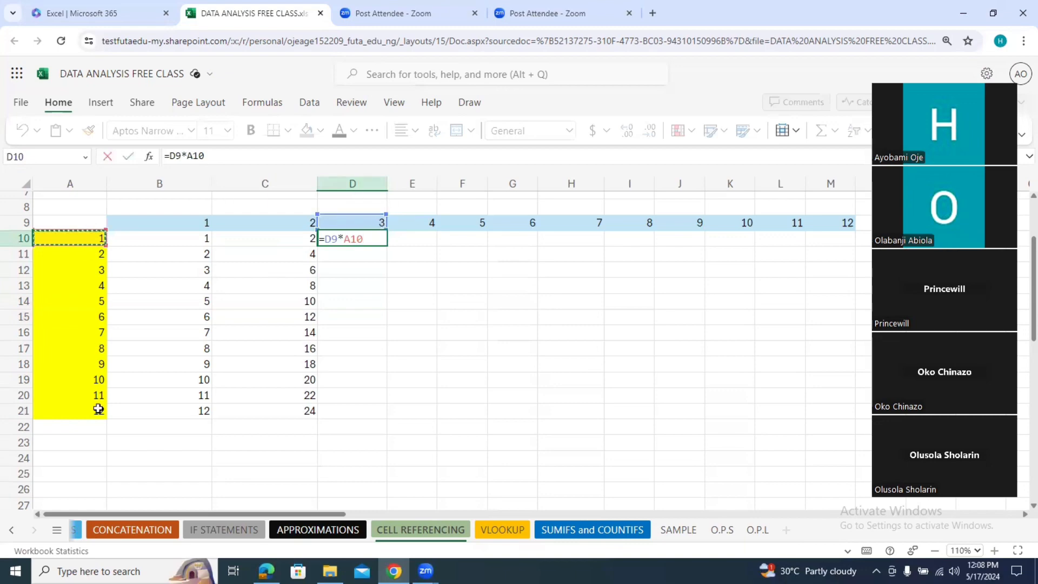
{"action": "left_click", "coordinate": [325, 240]}
{"action": "type", "text": "$D"}
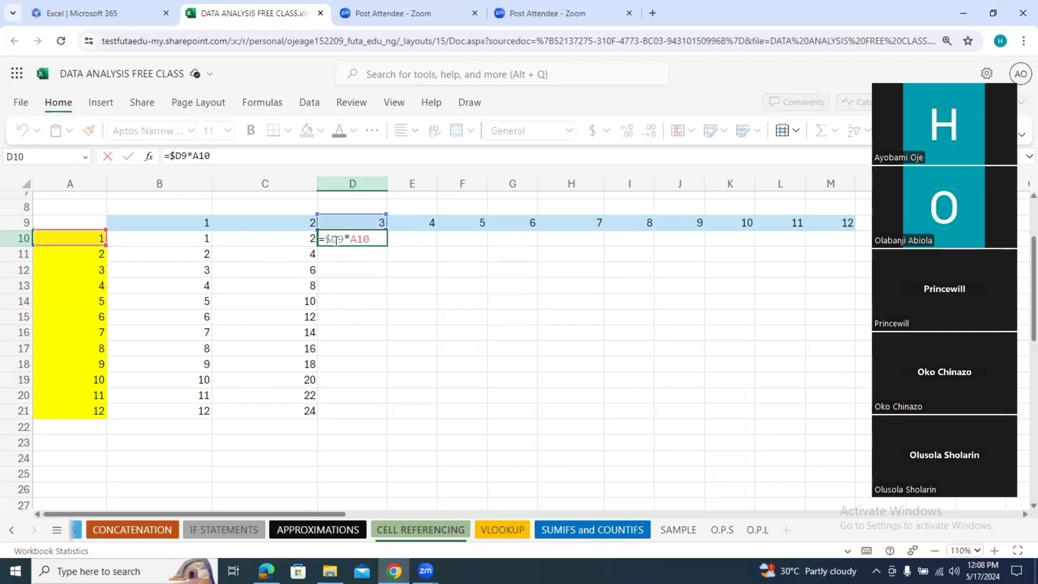
{"action": "type", "text": "$"}
{"action": "left_click", "coordinate": [358, 239]}
{"action": "type", "text": "$"}
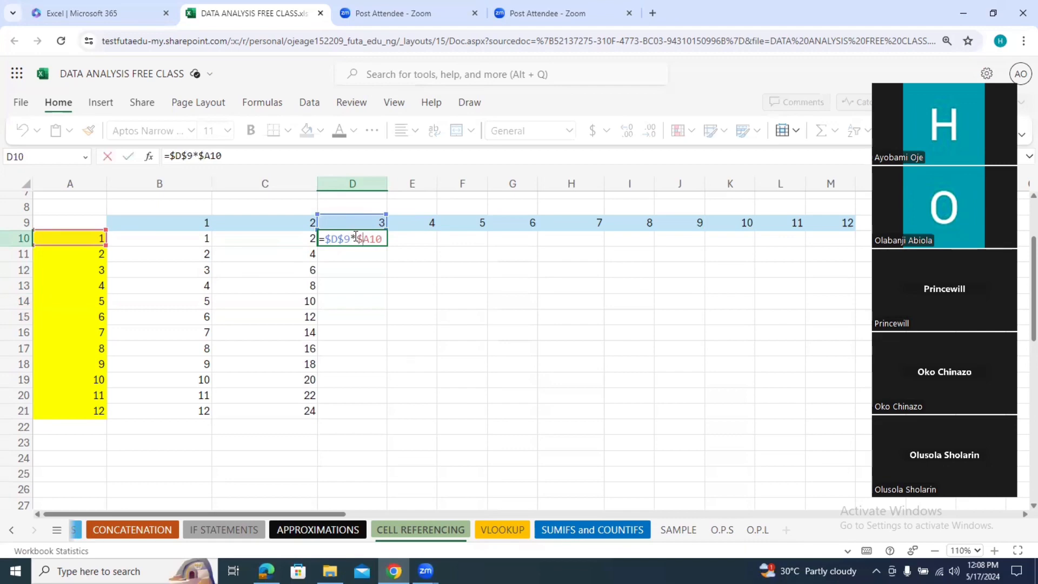
{"action": "key", "text": "Return"}
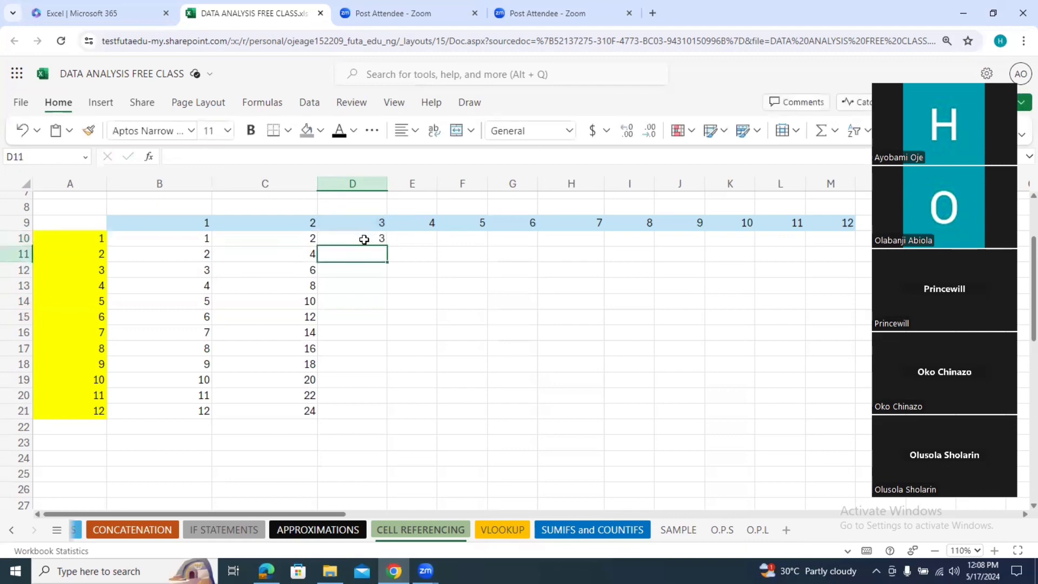
Fill the D10 formula down through D21 to complete the 3-times column.
{"action": "left_click", "coordinate": [363, 238]}
{"action": "left_click_drag", "start_coordinate": [387, 244], "coordinate": [381, 410]}
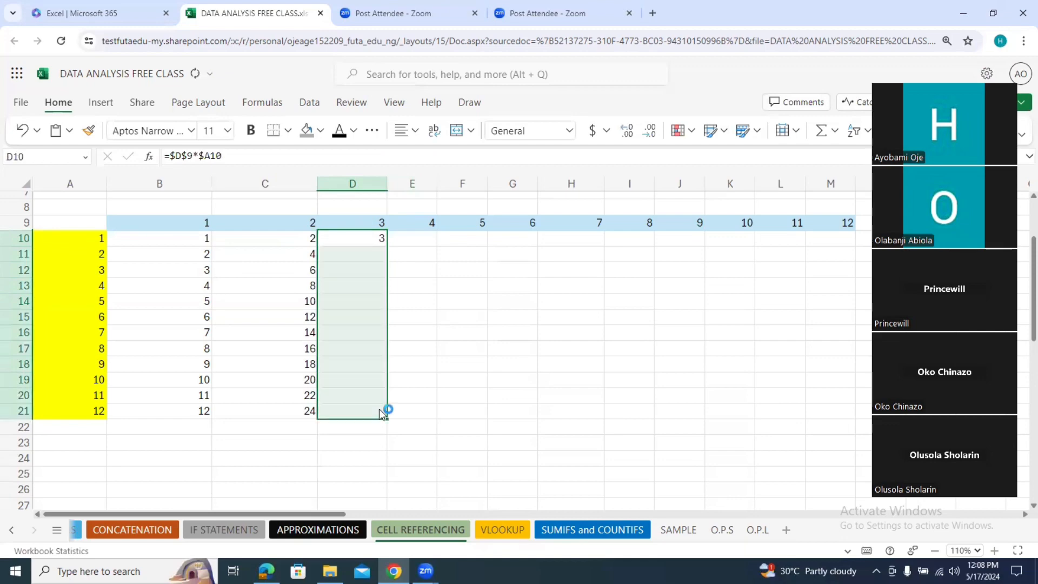
{"action": "left_click", "coordinate": [434, 297]}
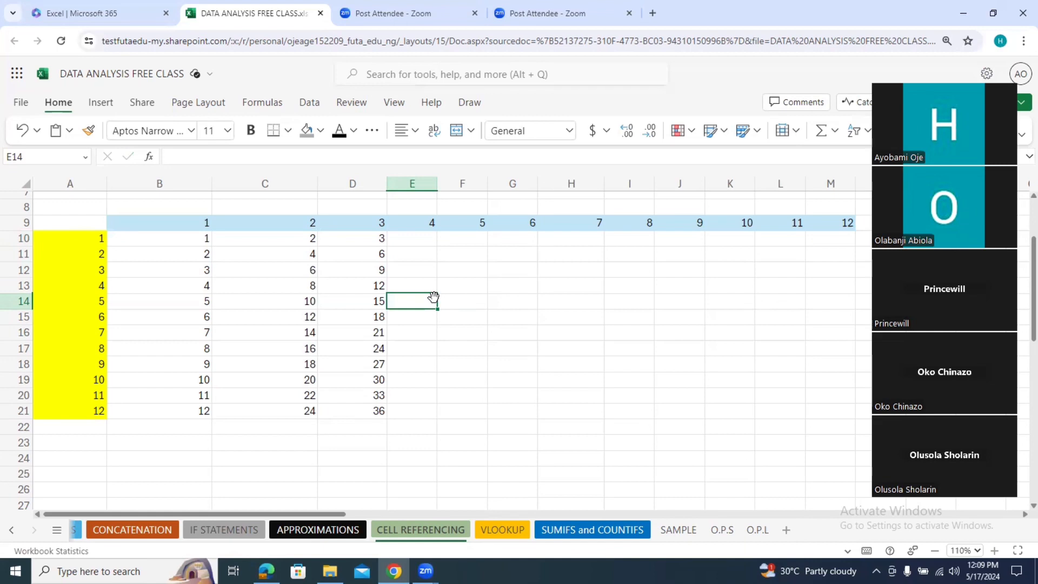
Open the VLOOKUP sheet and examine the Fruit and Amount table in A2:B6.
{"action": "left_click", "coordinate": [508, 527]}
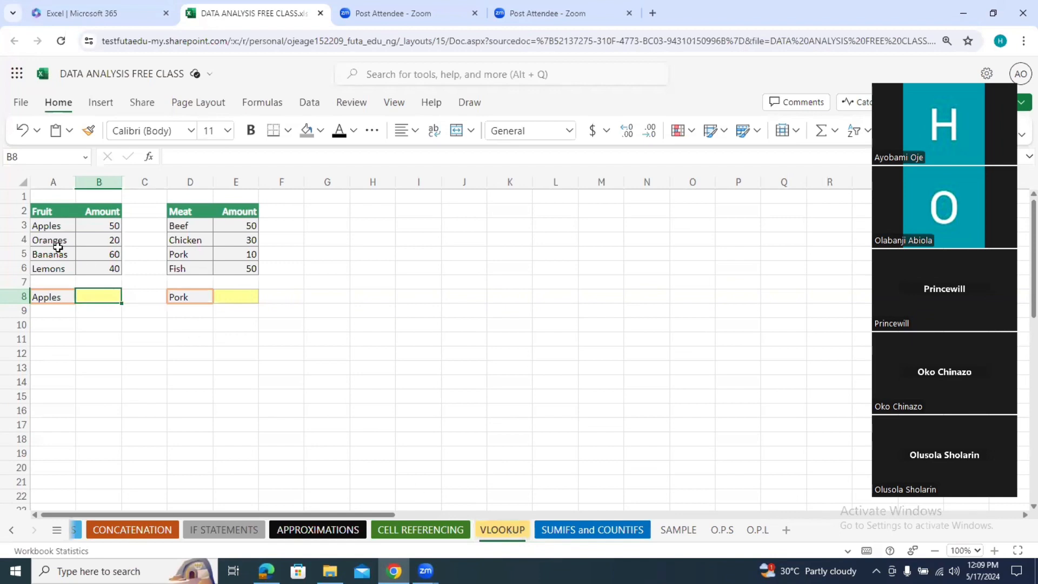
{"action": "left_click_drag", "start_coordinate": [46, 210], "coordinate": [118, 264]}
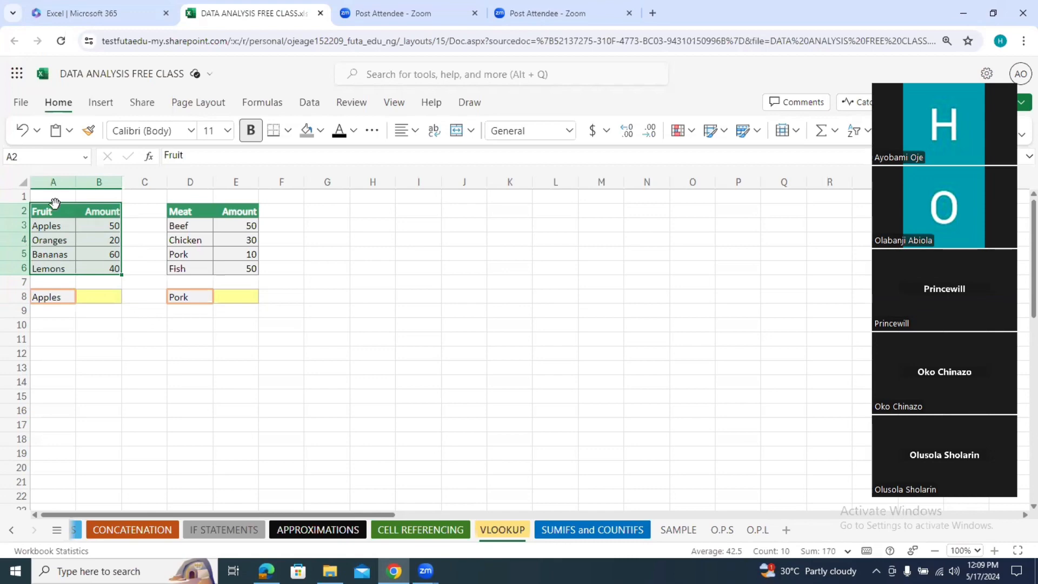
{"action": "left_click", "coordinate": [107, 216]}
{"action": "left_click_drag", "start_coordinate": [52, 211], "coordinate": [119, 265]}
Look up the amount for Apples in B8 with =VLOOKUP(A3,A2:B6,2).
{"action": "left_click", "coordinate": [103, 293]}
{"action": "type", "text": "="}
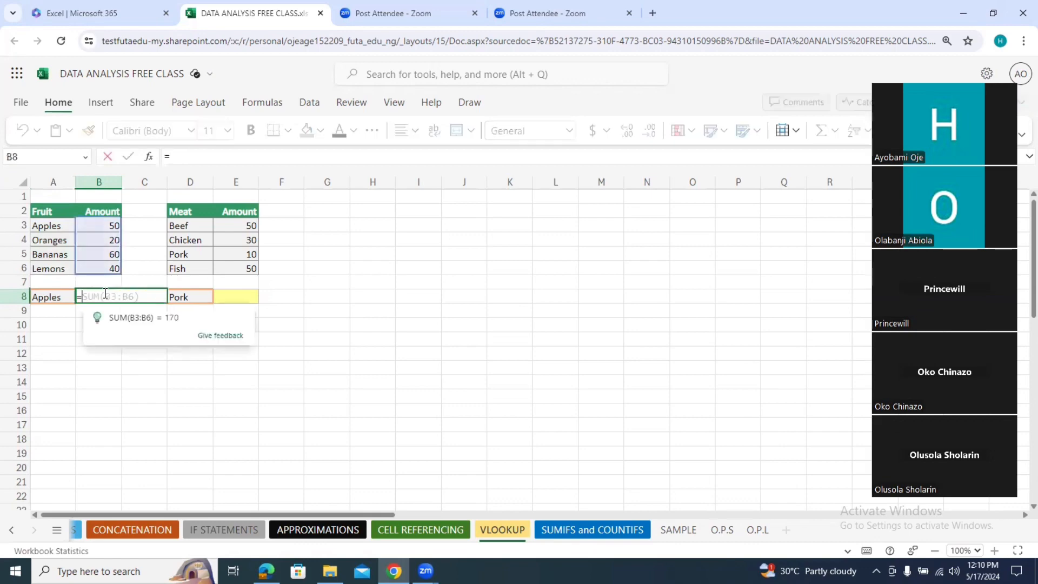
{"action": "type", "text": "v"}
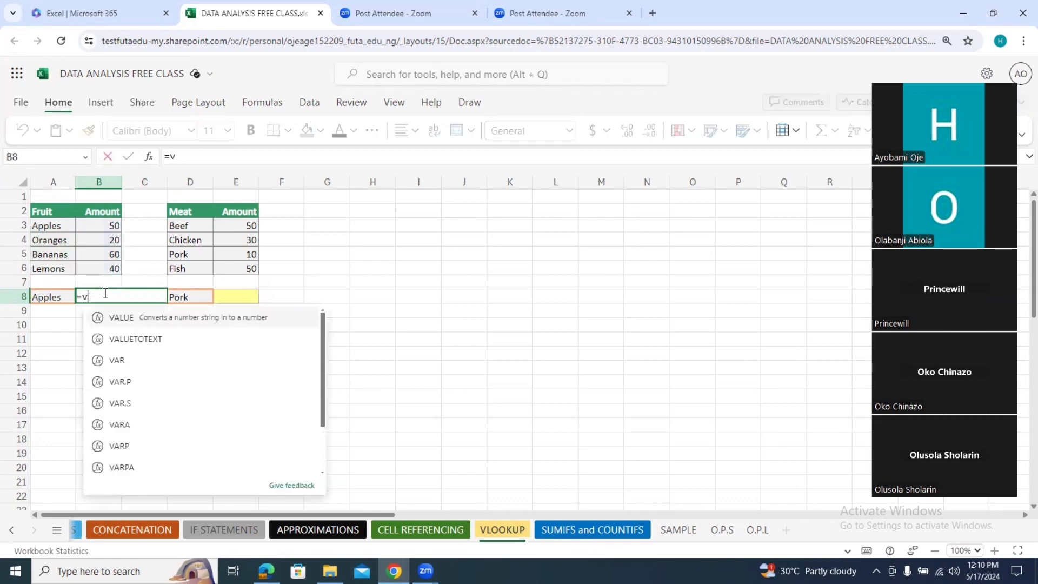
{"action": "type", "text": "look"}
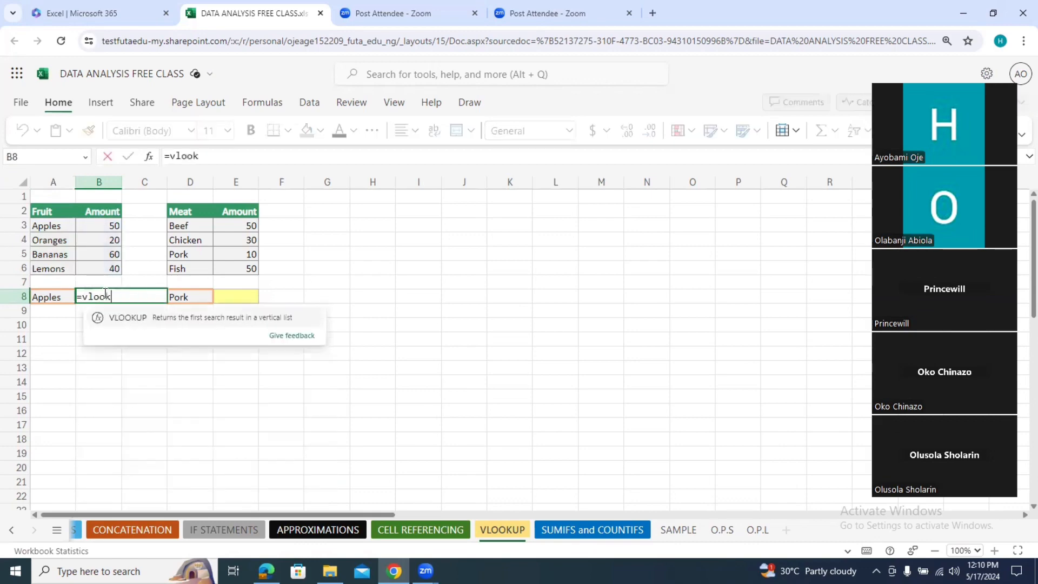
{"action": "left_click", "coordinate": [134, 323]}
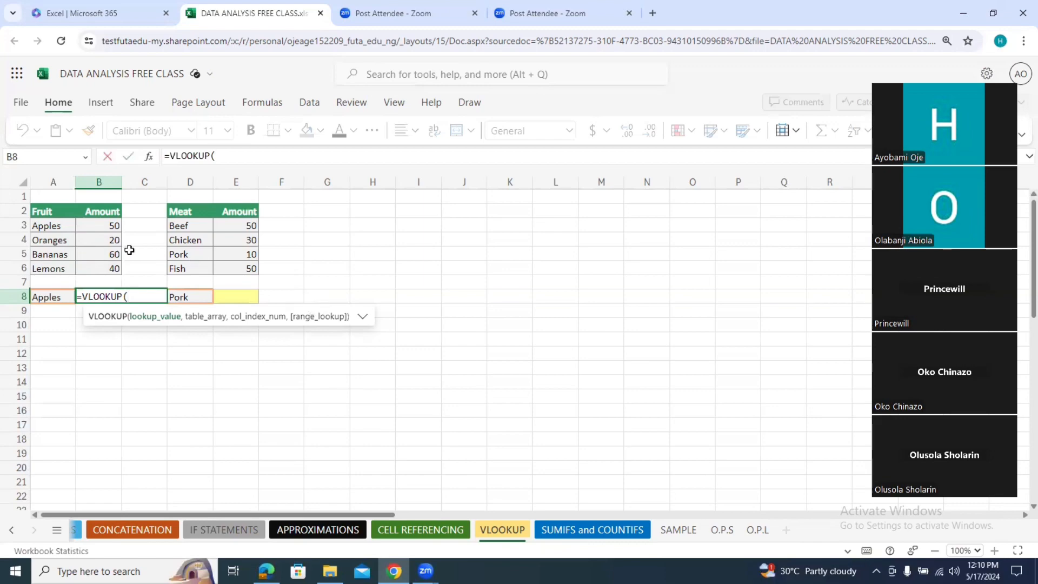
{"action": "left_click", "coordinate": [54, 225]}
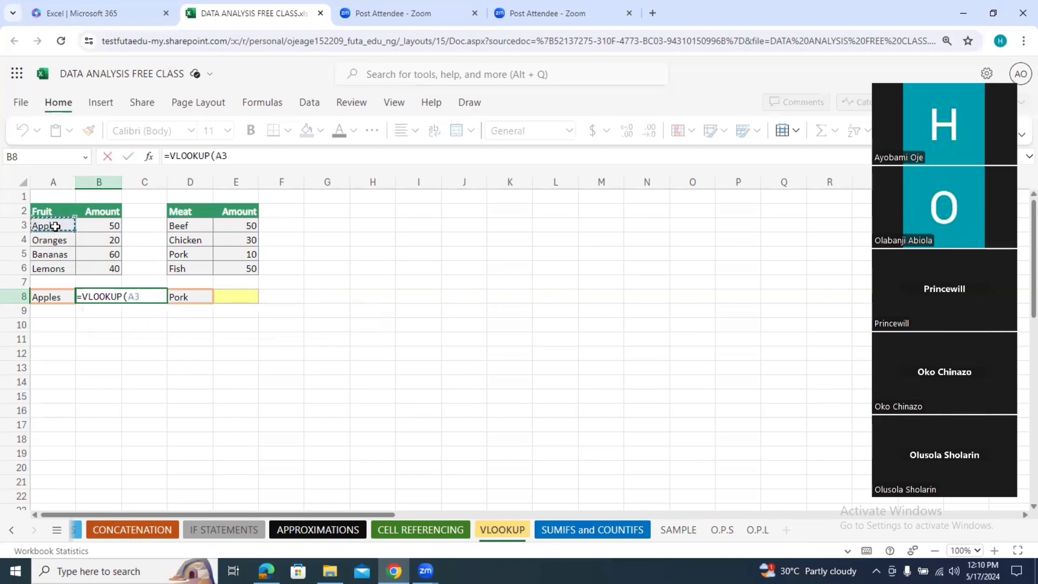
{"action": "type", "text": ","}
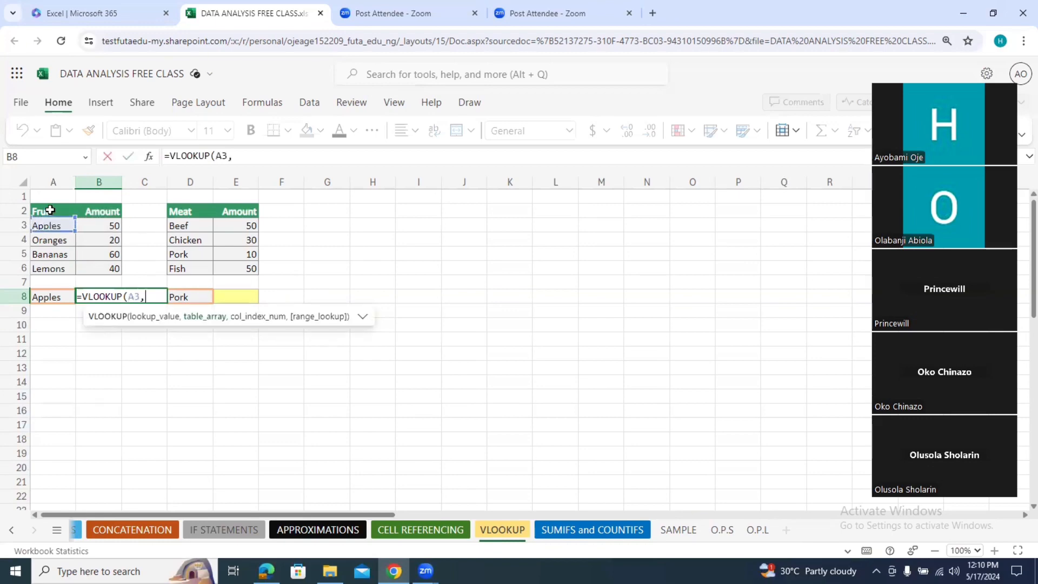
{"action": "left_click_drag", "start_coordinate": [45, 211], "coordinate": [109, 267]}
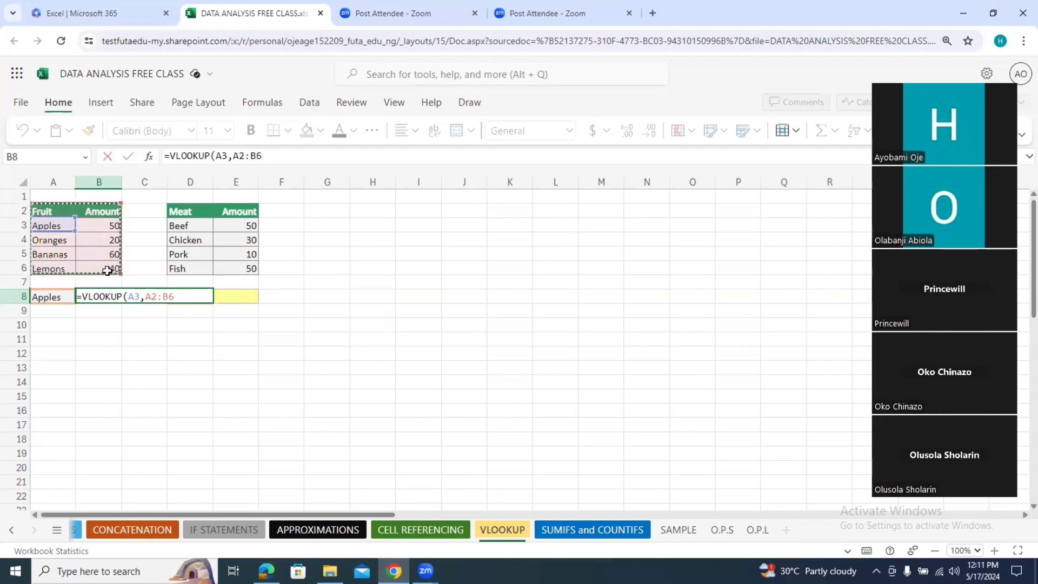
{"action": "type", "text": ","}
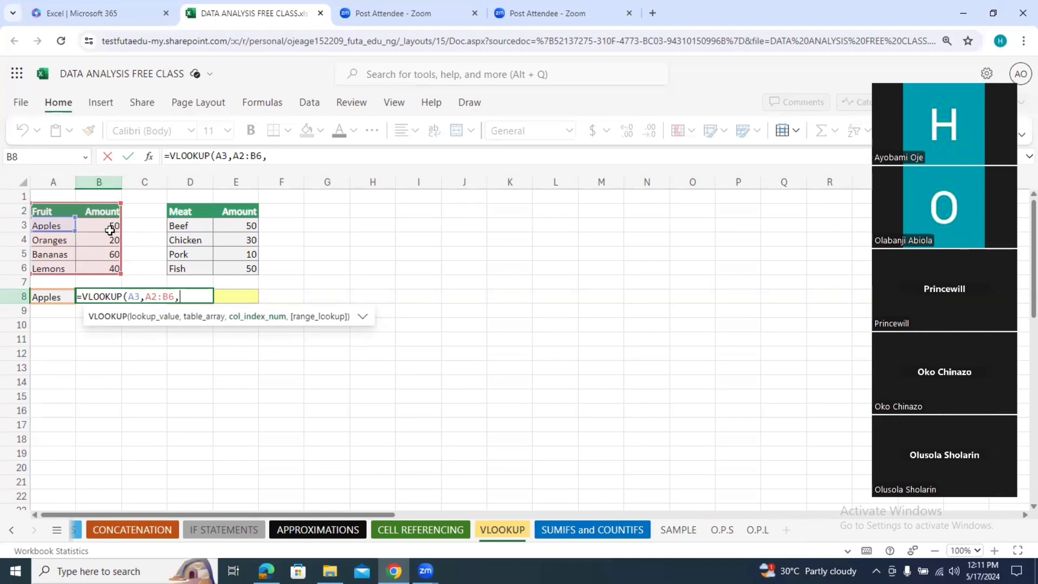
{"action": "type", "text": "2"}
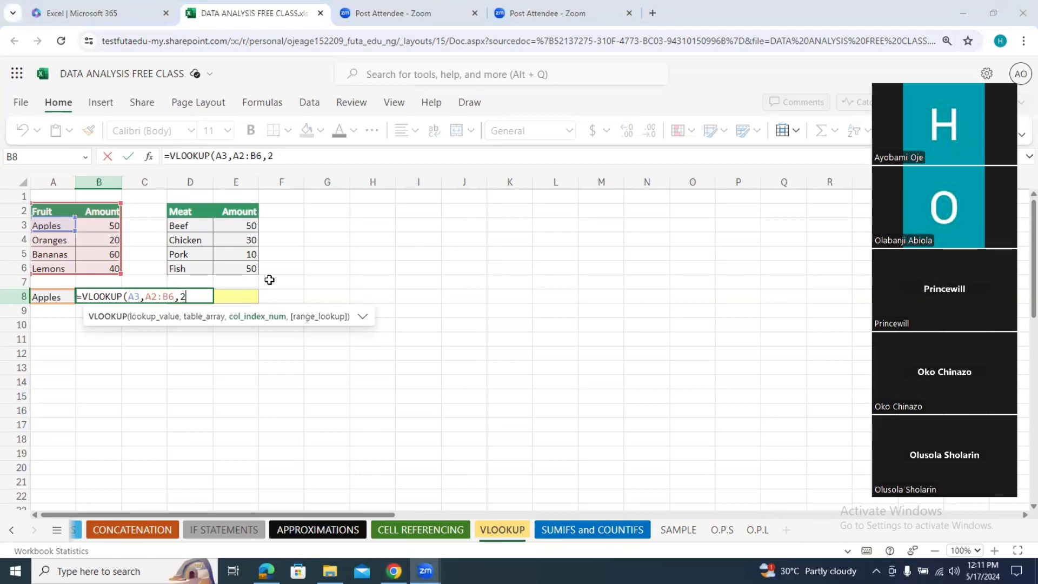
{"action": "key", "text": "ctrl+Return"}
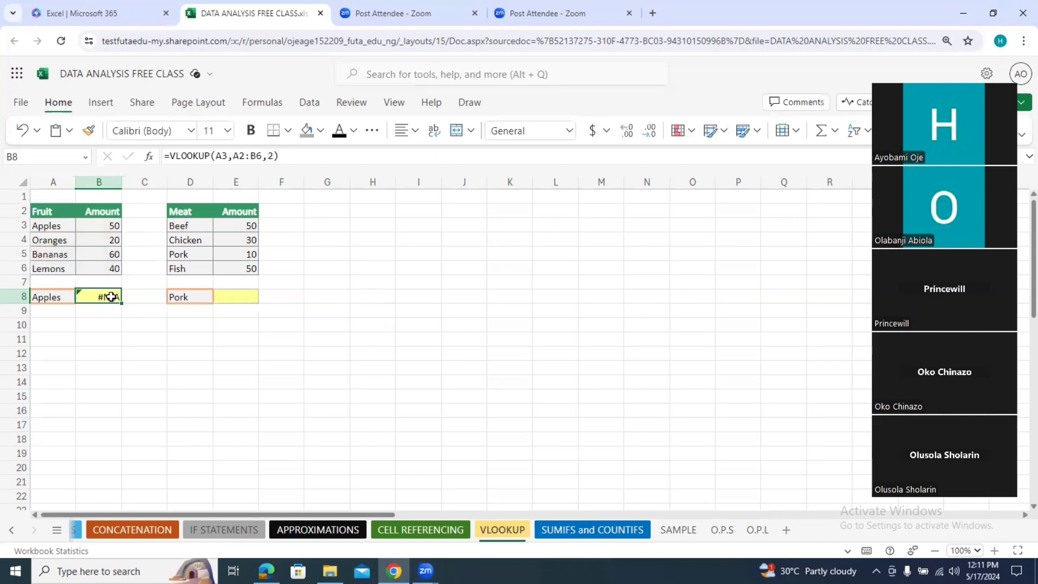
Add FALSE as the exact-match argument so B8 reads =VLOOKUP(A3,A2:B6,2,FALSE), and check the formula.
{"action": "left_click", "coordinate": [275, 156]}
{"action": "type", "text": ","}
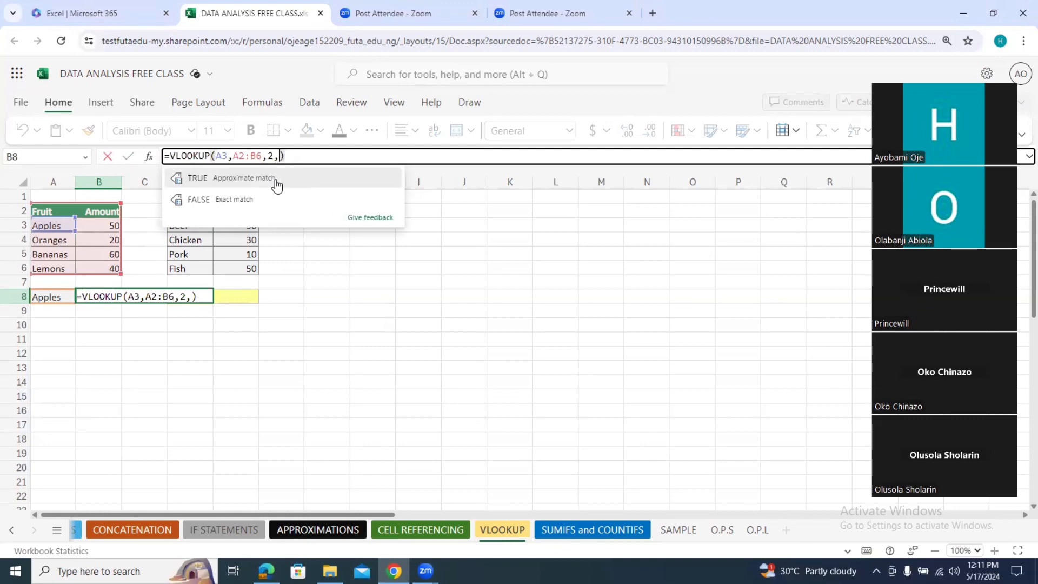
{"action": "left_click", "coordinate": [247, 200]}
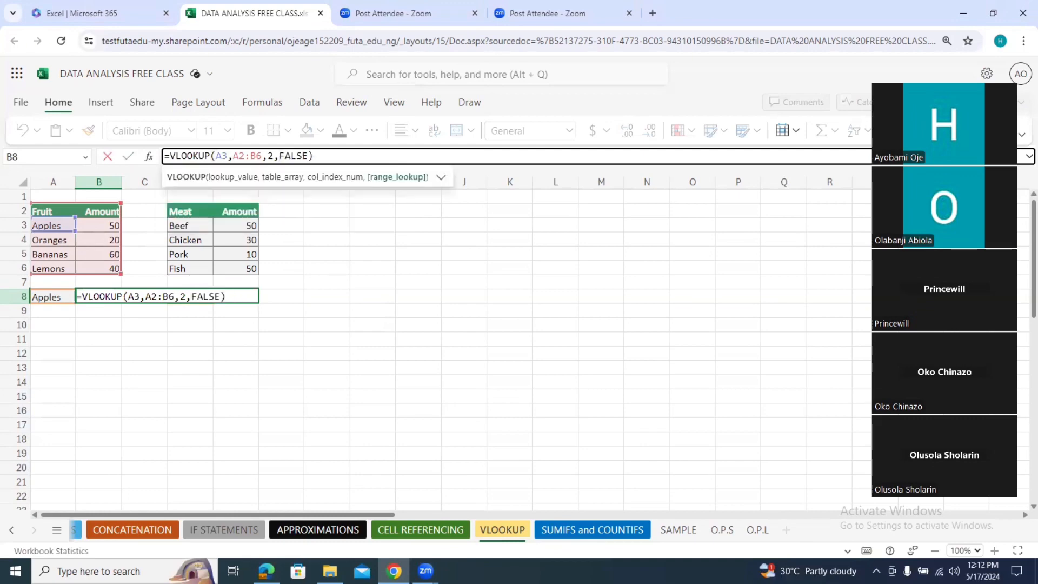
{"action": "key", "text": "Return"}
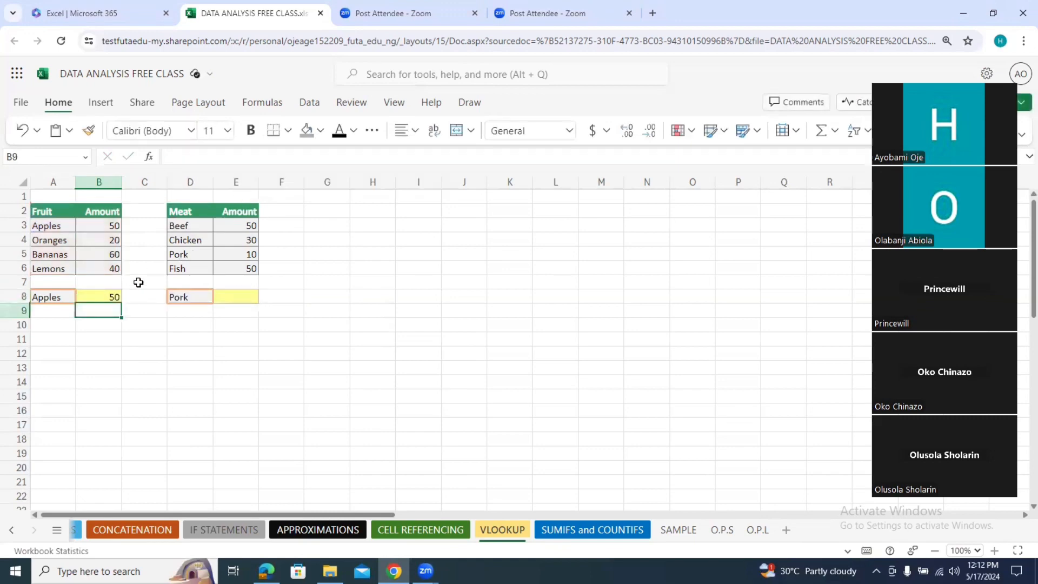
{"action": "left_click", "coordinate": [113, 297]}
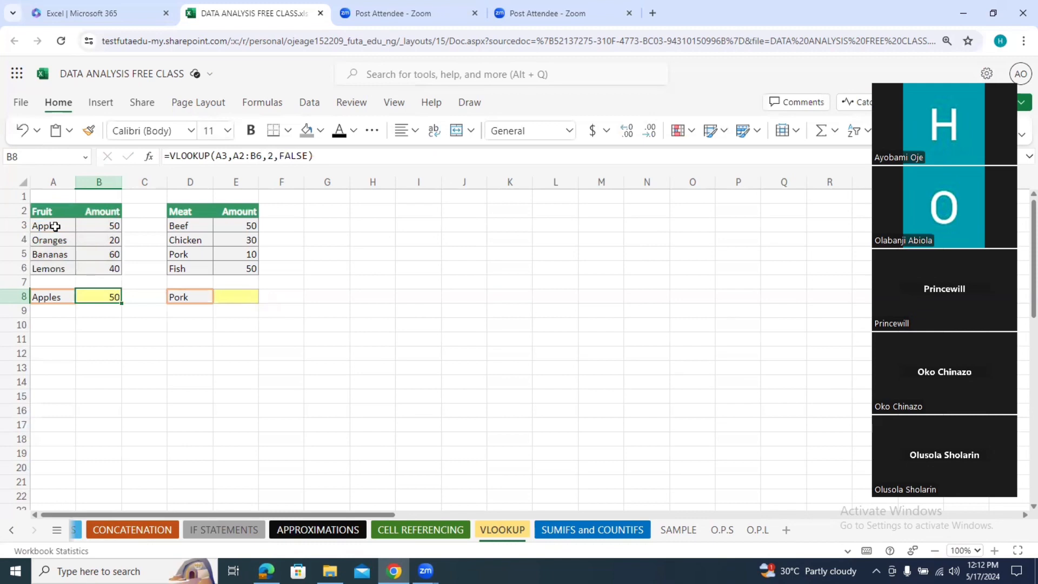
Look up the amount for Pork in E8 with the exact-match formula =VLOOKUP(D5,D2:E6,2,FALSE).
{"action": "left_click", "coordinate": [235, 302]}
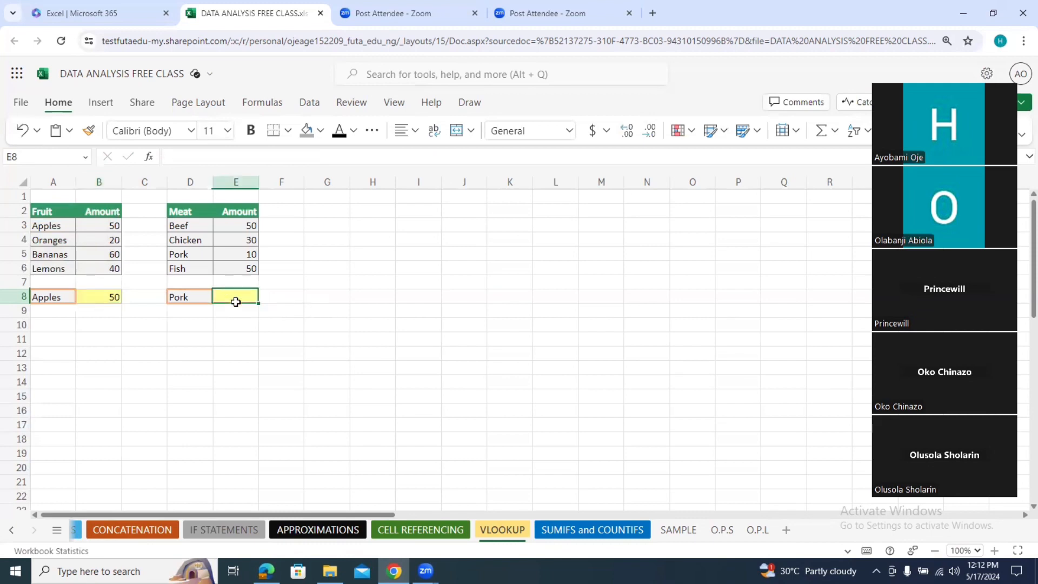
{"action": "type", "text": "="}
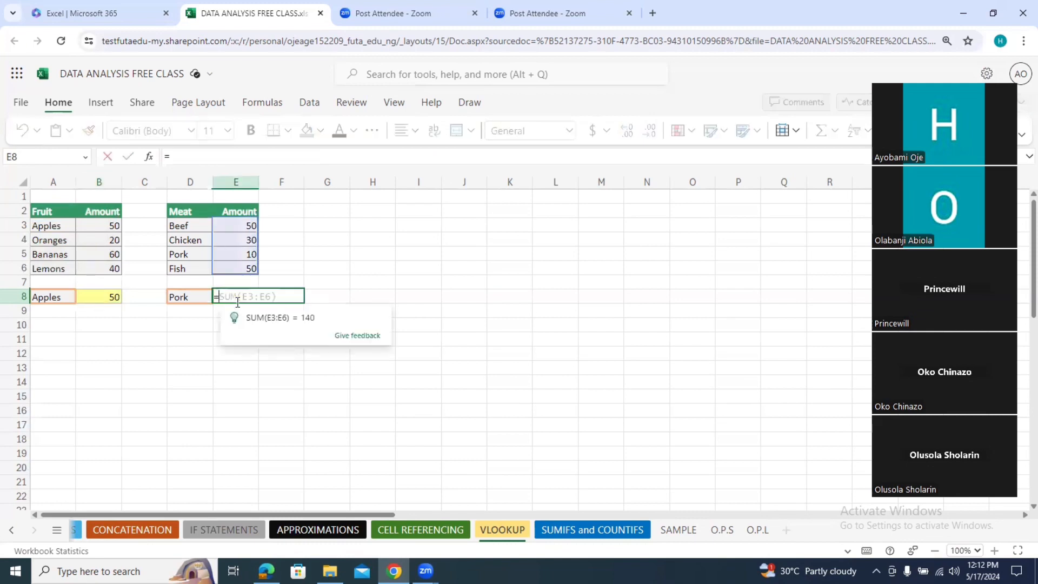
{"action": "type", "text": "vl"}
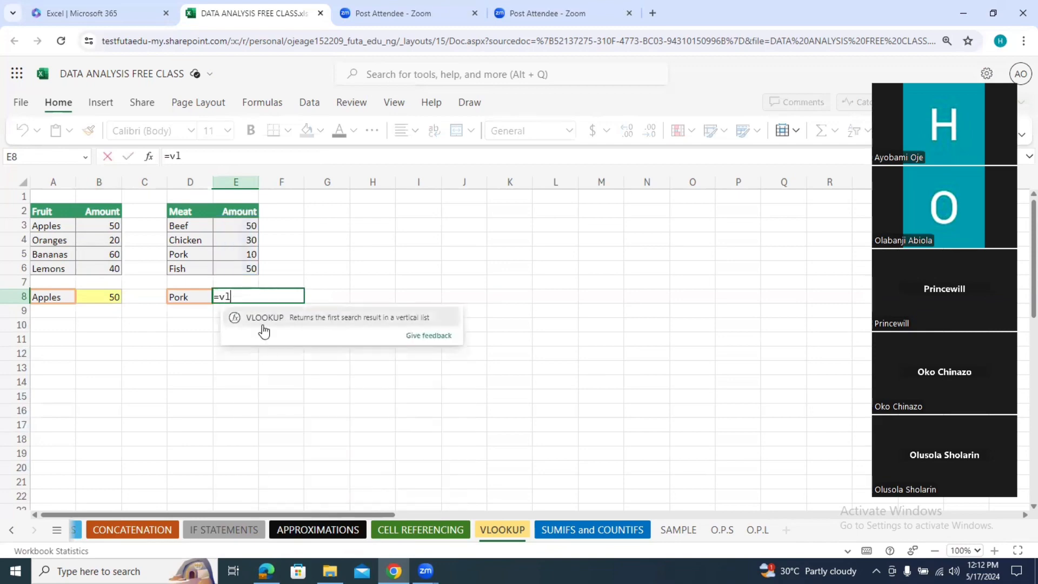
{"action": "left_click", "coordinate": [264, 317]}
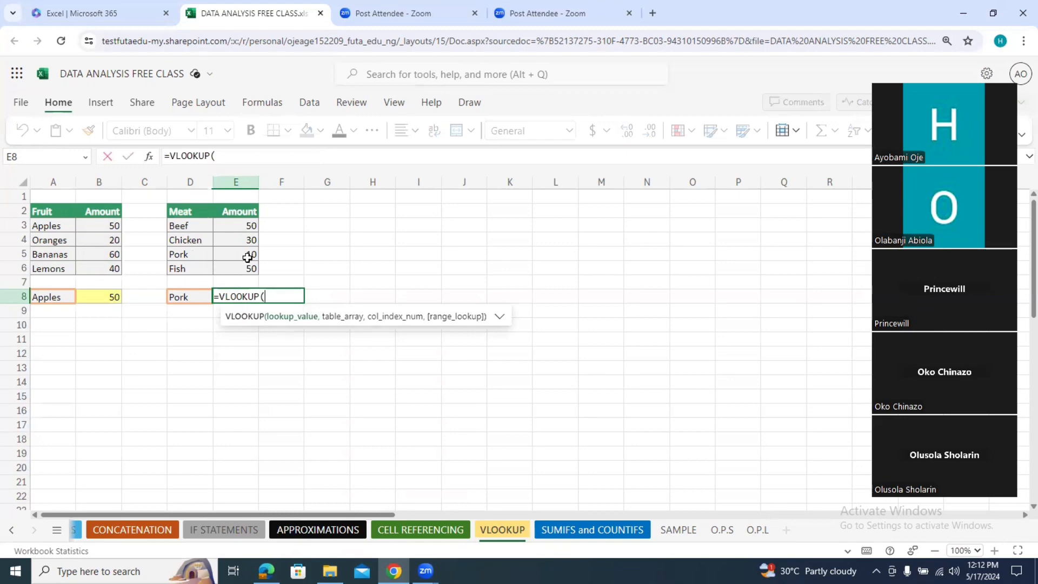
{"action": "left_click", "coordinate": [188, 255]}
{"action": "type", "text": ","}
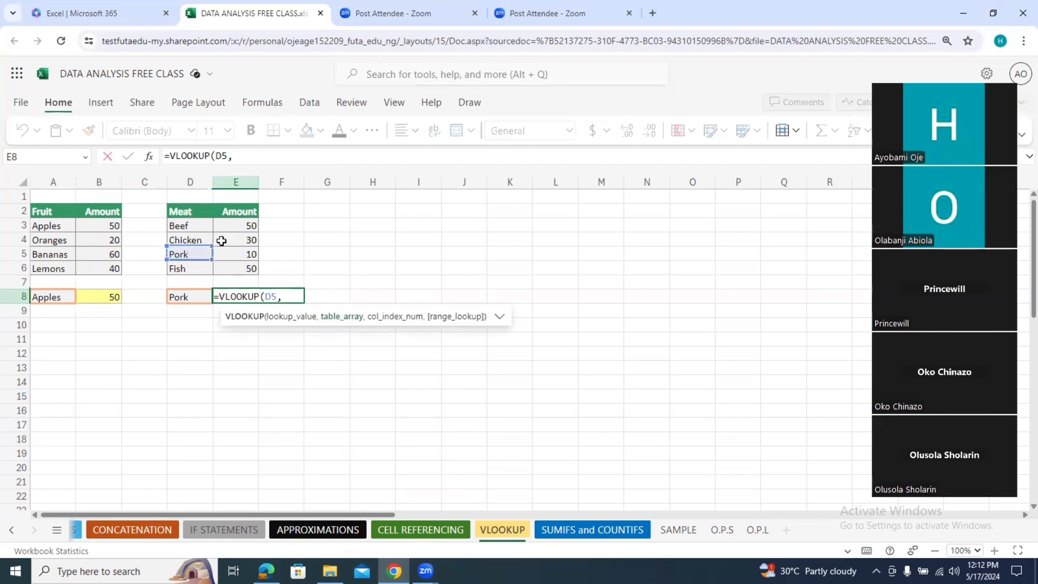
{"action": "left_click_drag", "start_coordinate": [182, 208], "coordinate": [245, 269]}
{"action": "type", "text": ","}
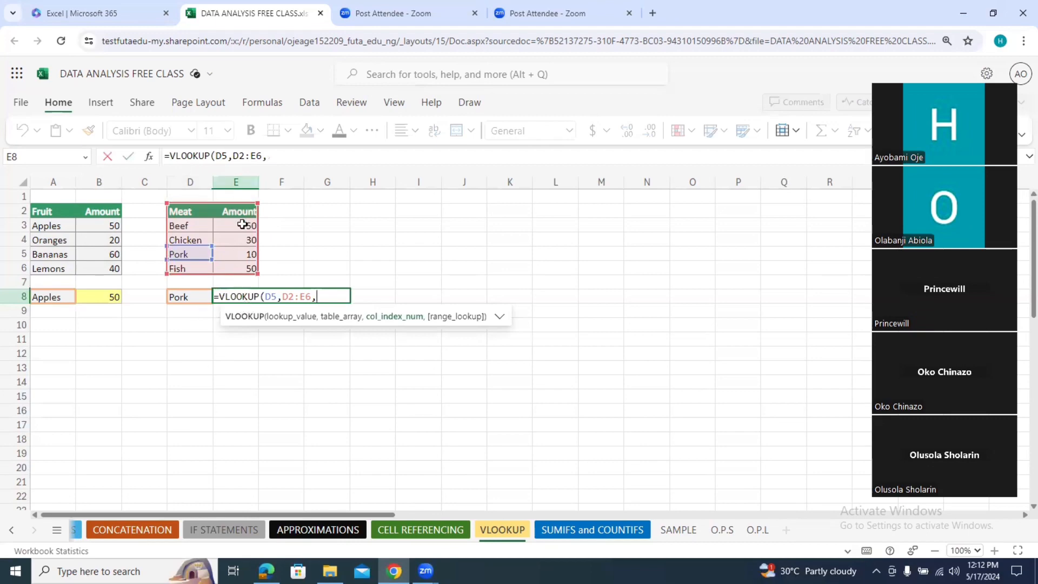
{"action": "type", "text": "2,"}
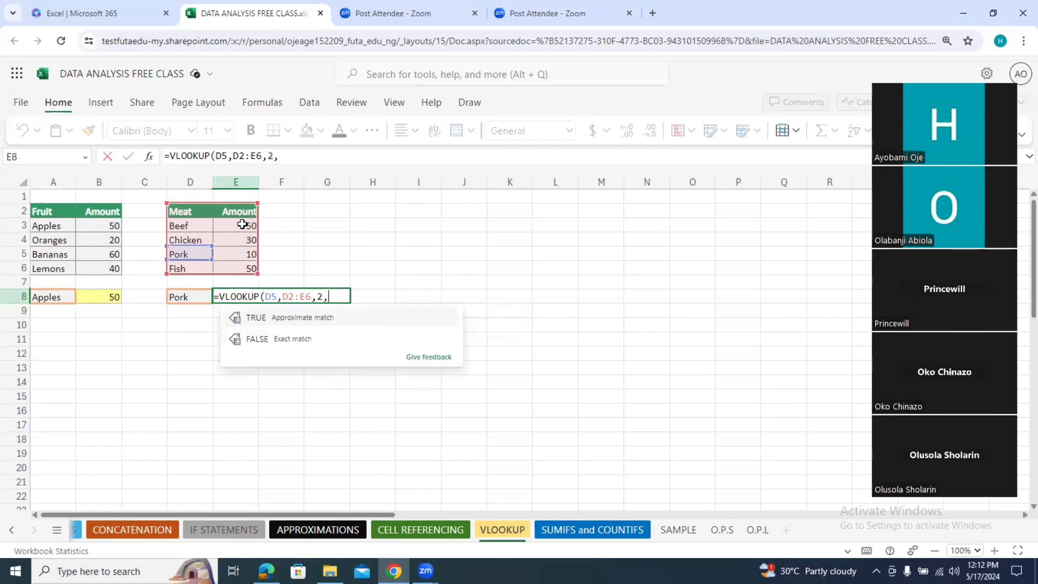
{"action": "left_click", "coordinate": [308, 341]}
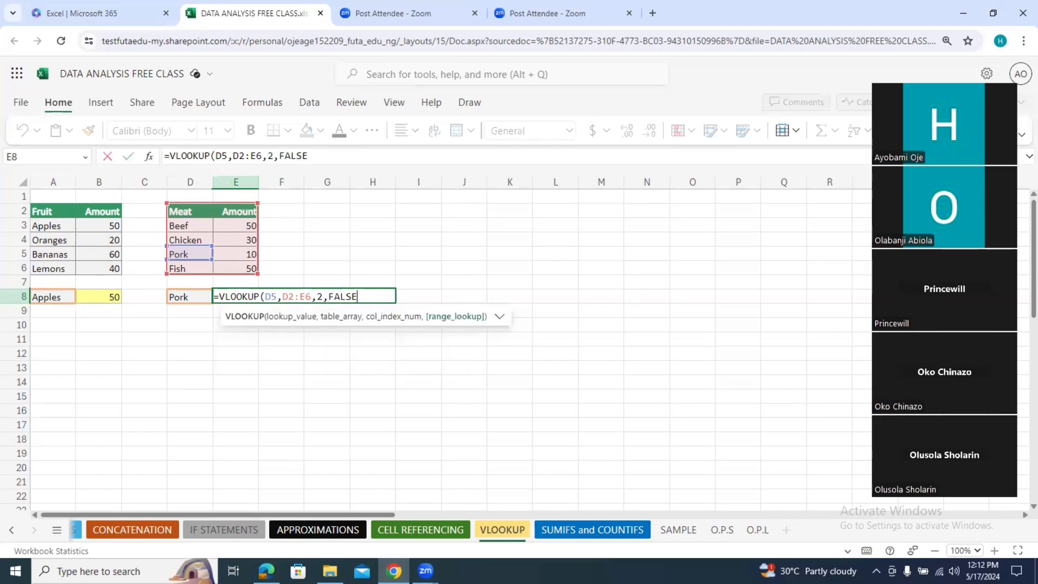
{"action": "type", "text": ")"}
{"action": "key", "text": "Return"}
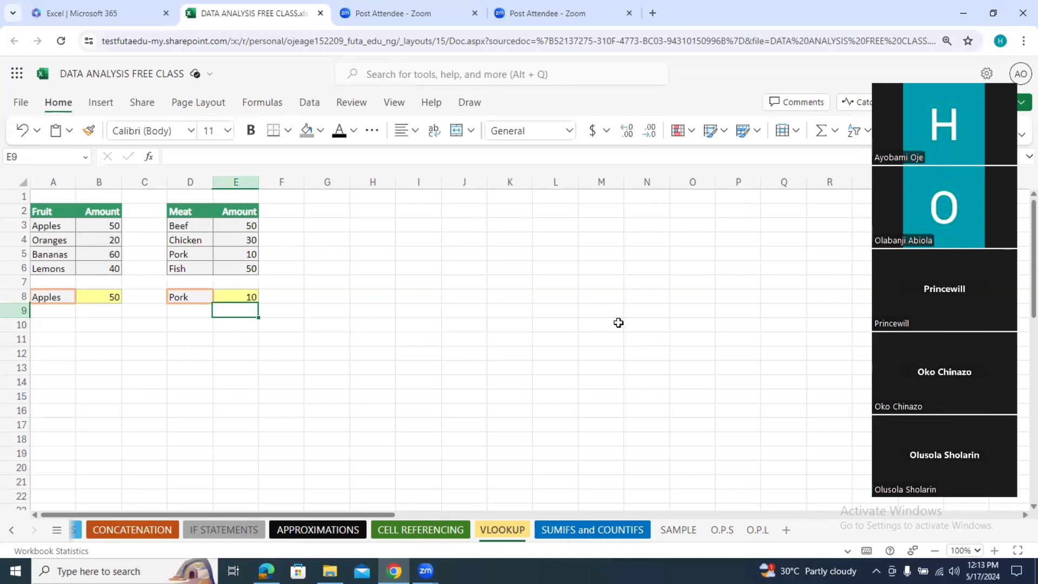
Review the Apples row in A3:B3 against the VLOOKUP formula in B8.
{"action": "left_click", "coordinate": [62, 228]}
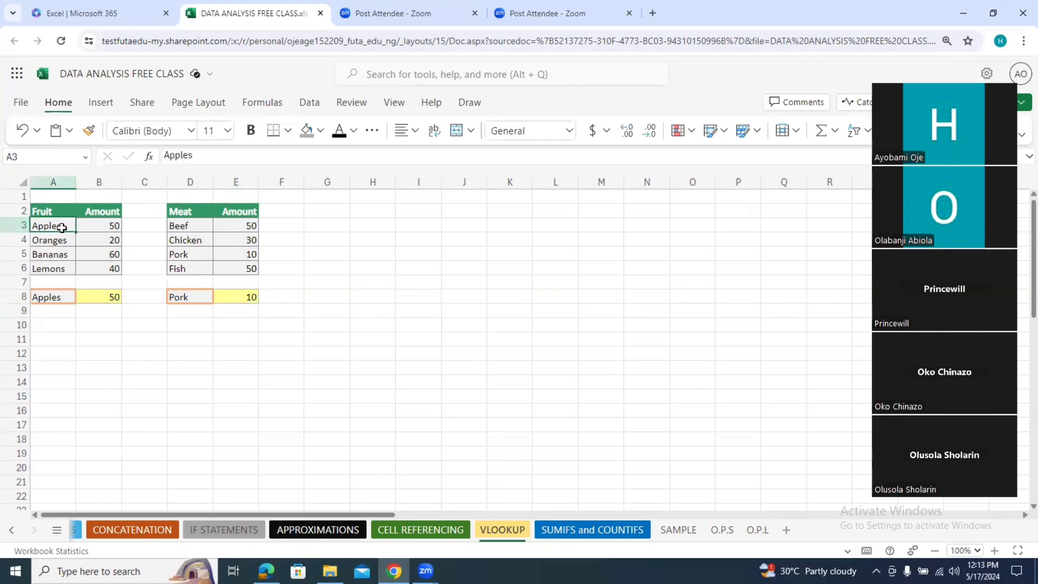
{"action": "left_click", "coordinate": [108, 226]}
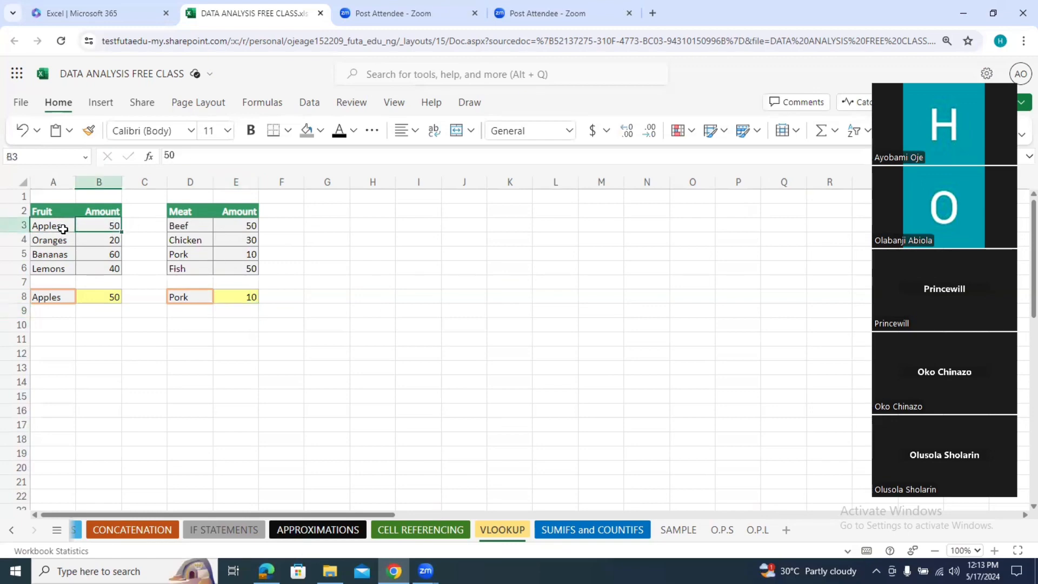
{"action": "left_click_drag", "start_coordinate": [63, 229], "coordinate": [112, 226]}
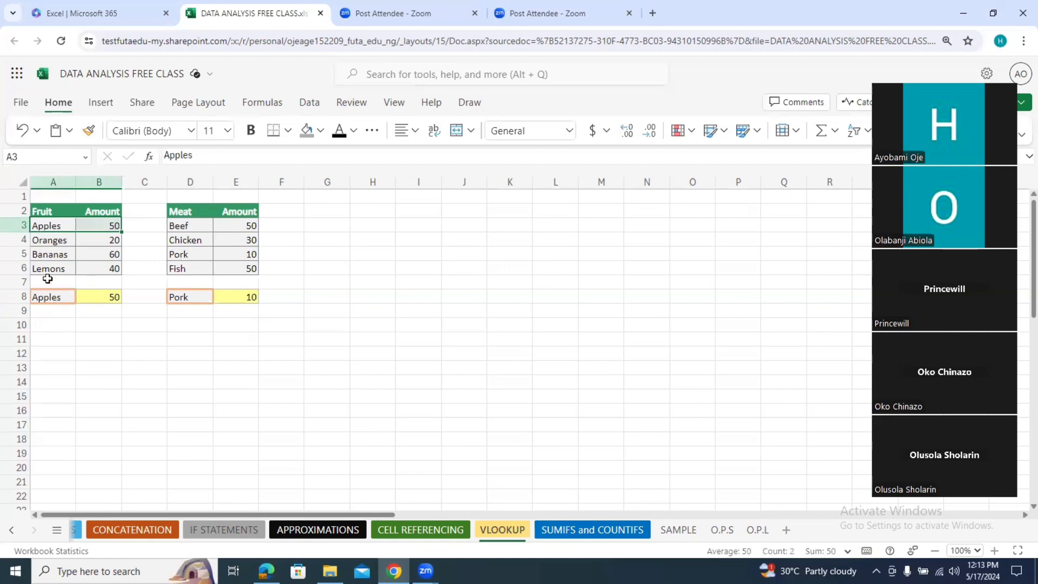
{"action": "left_click", "coordinate": [43, 227]}
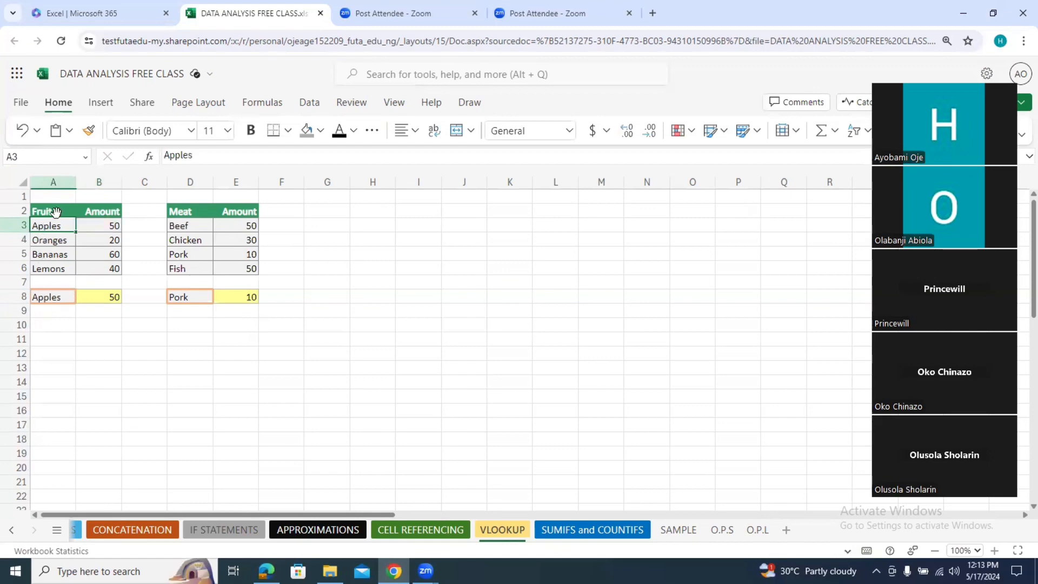
{"action": "left_click", "coordinate": [111, 299]}
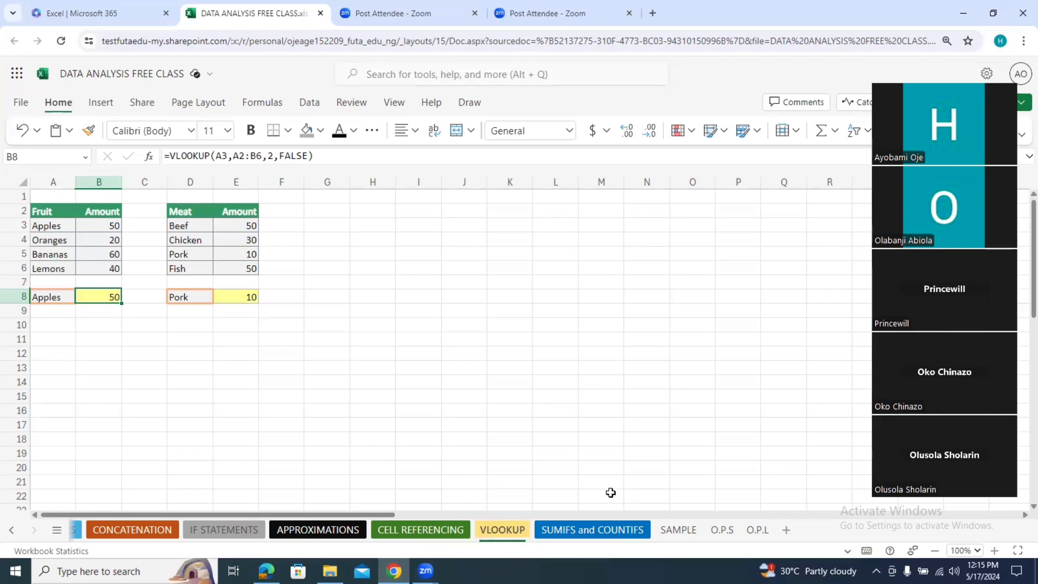
Open the SUMIFS and COUNTIFS sheet and count the Apples entries in D41 with =COUNTIF(C26:C38,C27).
{"action": "left_click", "coordinate": [583, 532]}
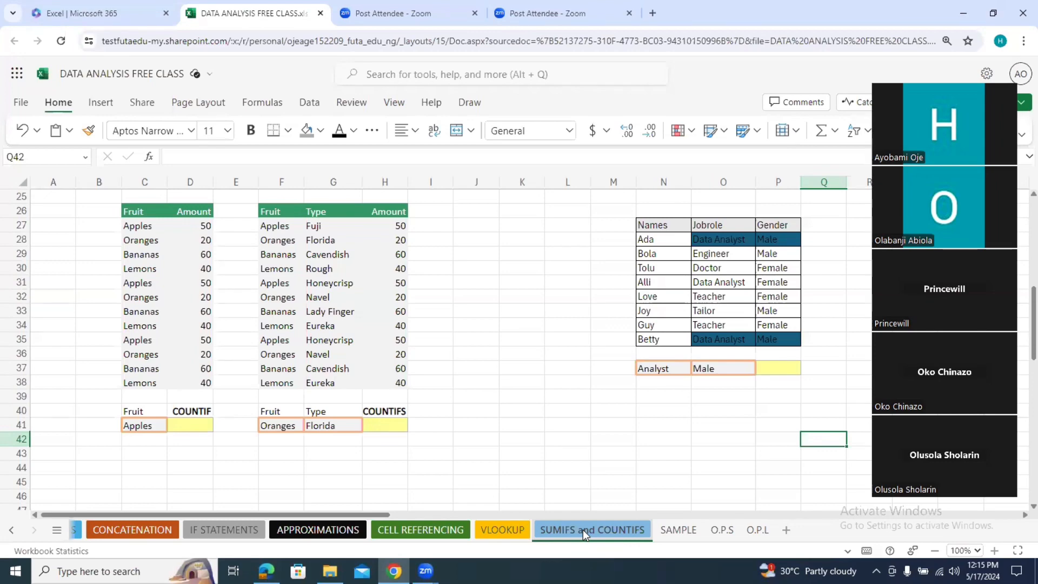
{"action": "left_click", "coordinate": [189, 428]}
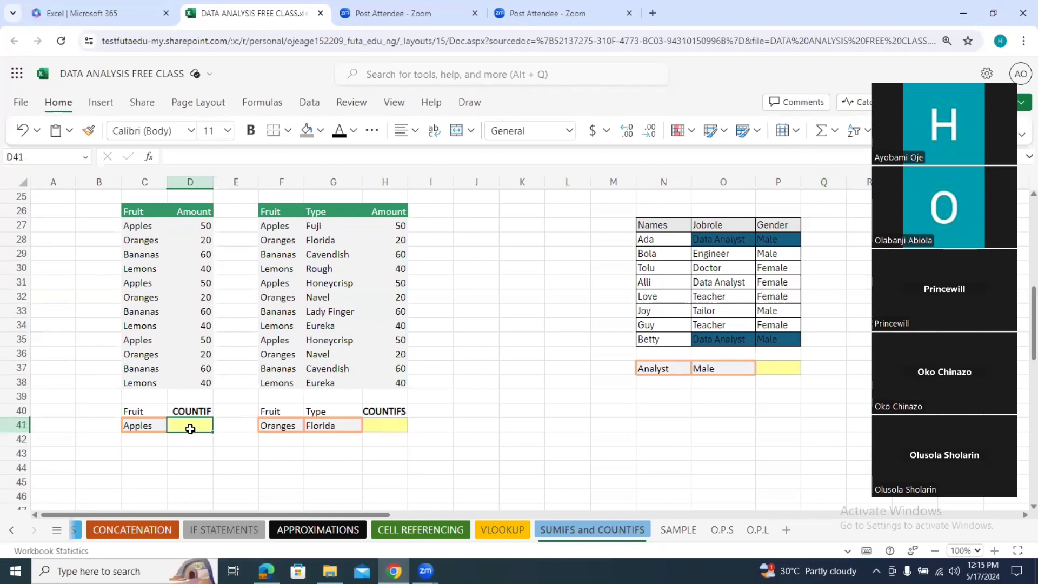
{"action": "type", "text": "="}
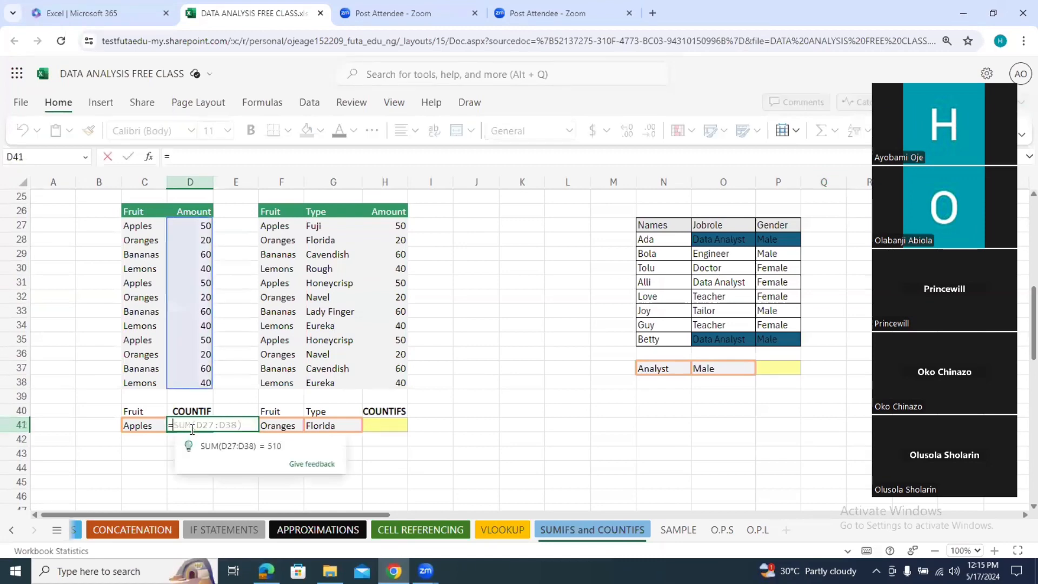
{"action": "type", "text": "count"}
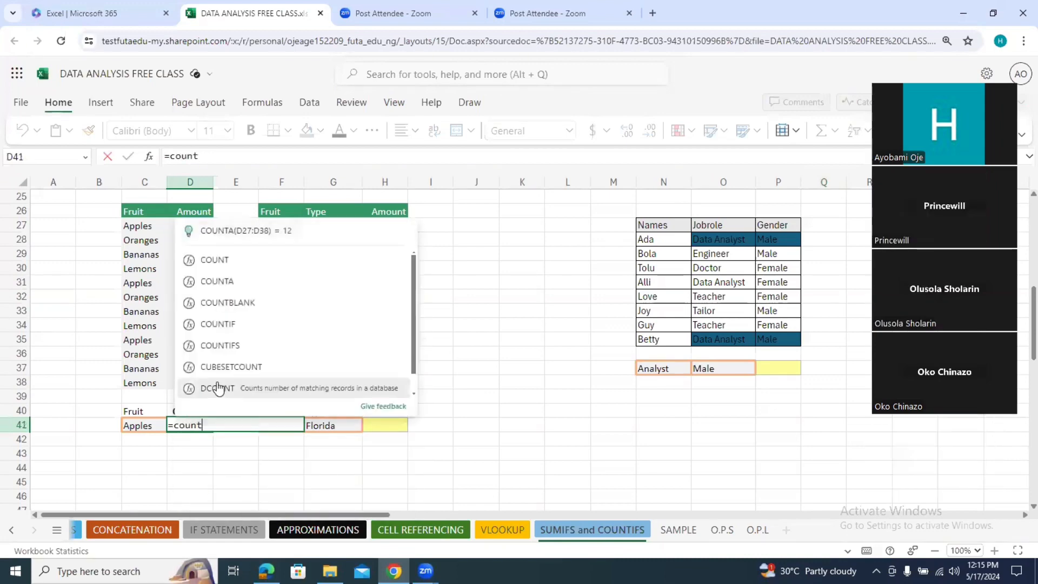
{"action": "double_click", "coordinate": [274, 324]}
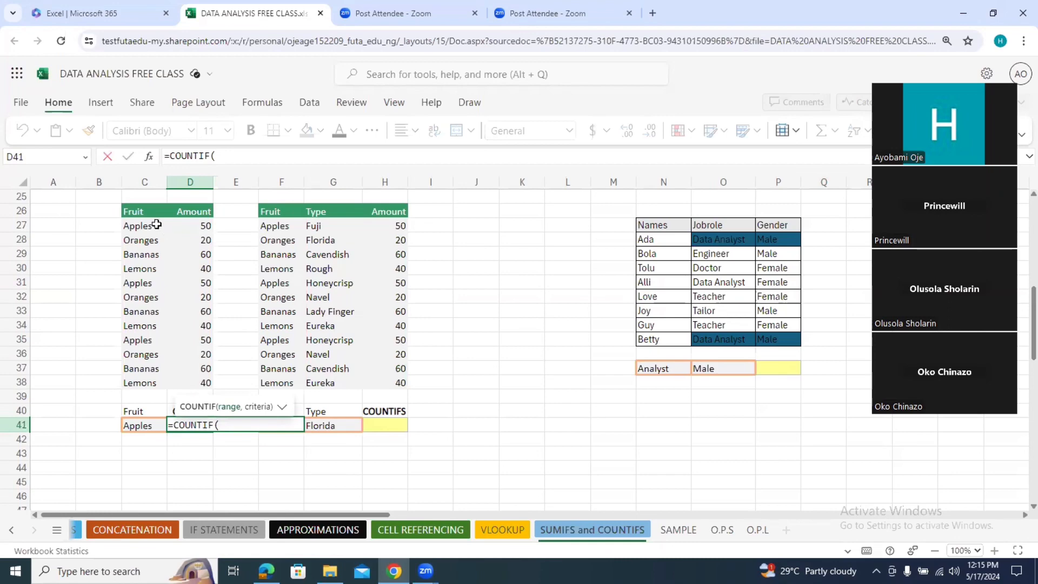
{"action": "left_click_drag", "start_coordinate": [153, 226], "coordinate": [160, 384]}
{"action": "type", "text": ","}
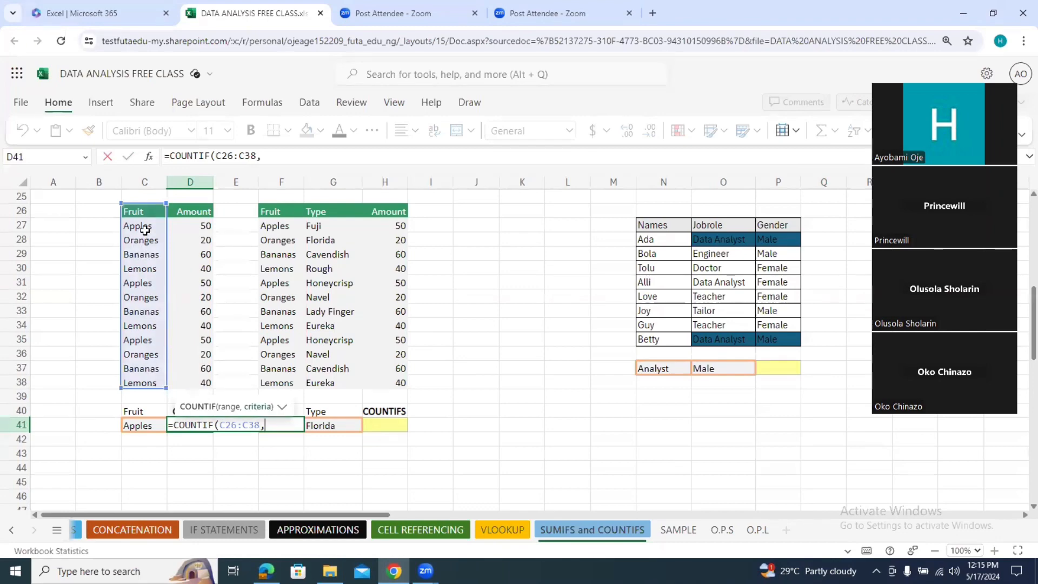
{"action": "left_click", "coordinate": [143, 227]}
{"action": "type", "text": ")"}
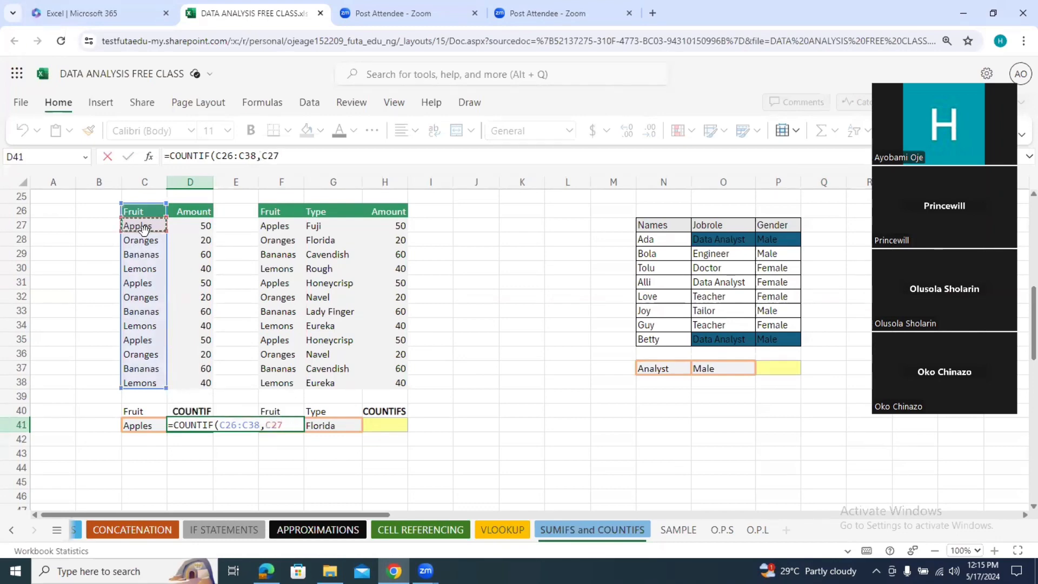
{"action": "key", "text": "Return"}
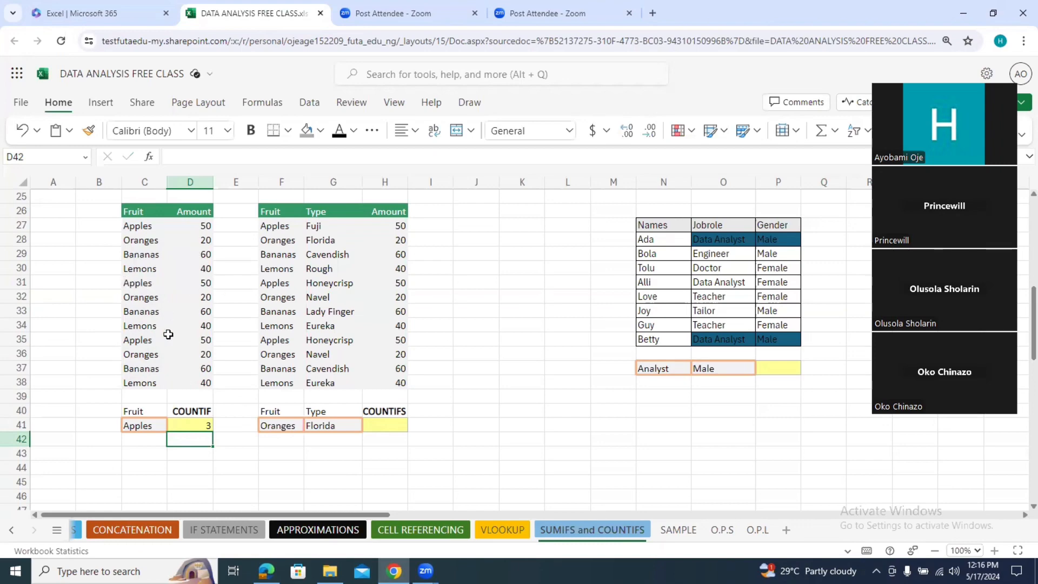
Clear D41 and re-enter the Apples count as =COUNTIF(C26:C38,C27).
{"action": "left_click", "coordinate": [206, 426]}
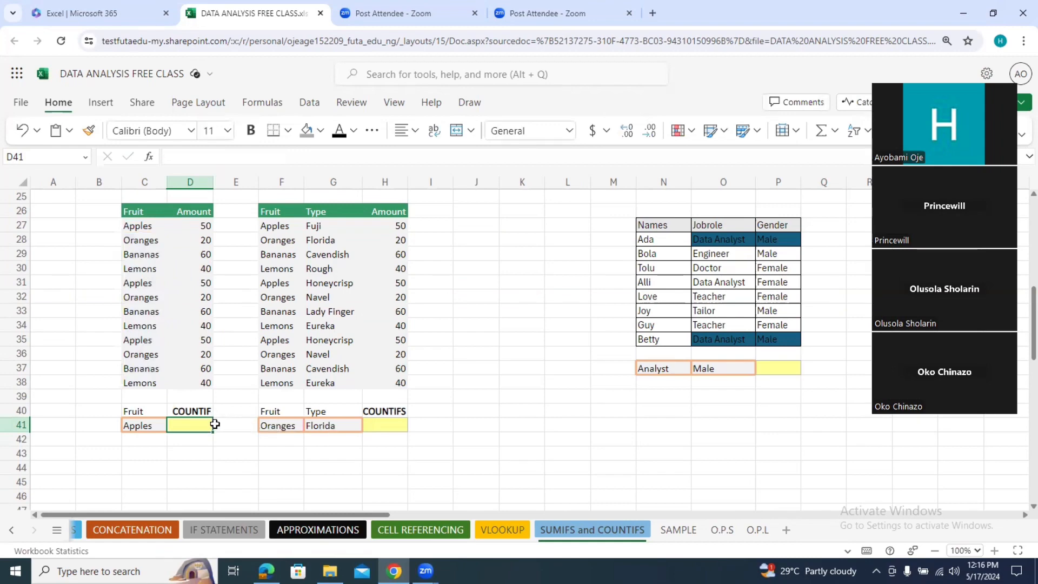
{"action": "type", "text": "="}
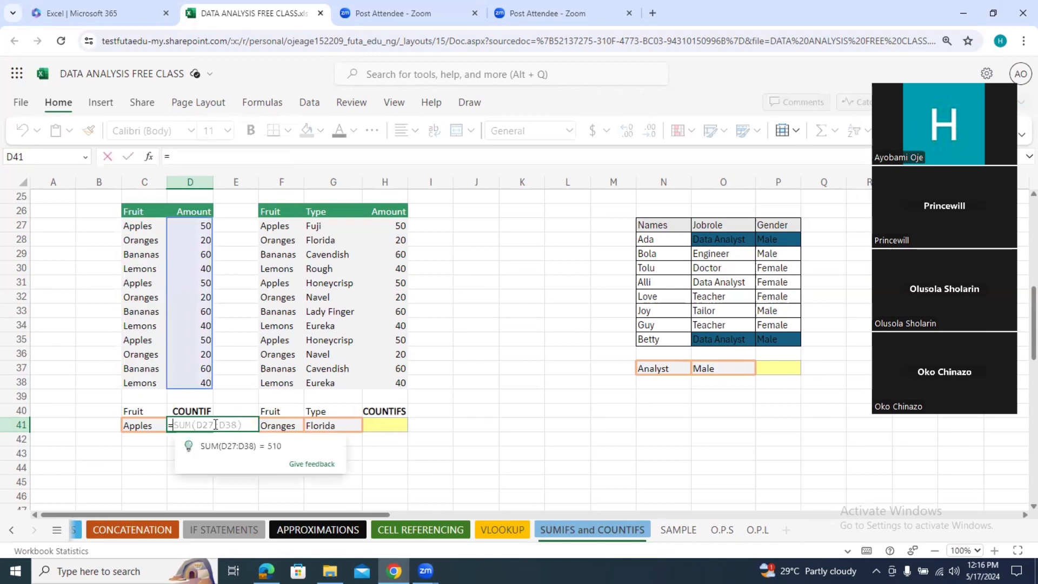
{"action": "type", "text": "coun"}
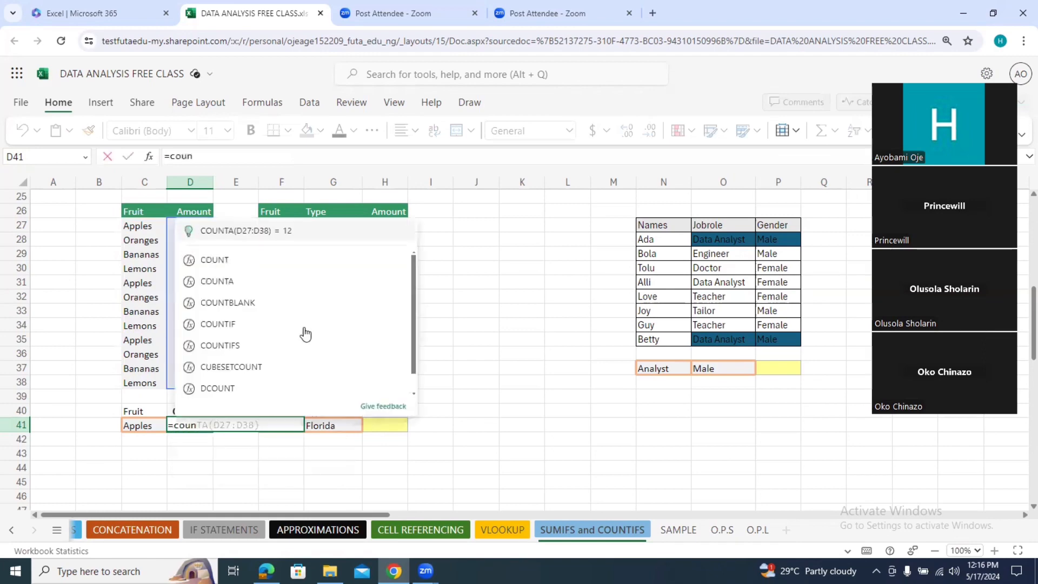
{"action": "double_click", "coordinate": [306, 327]}
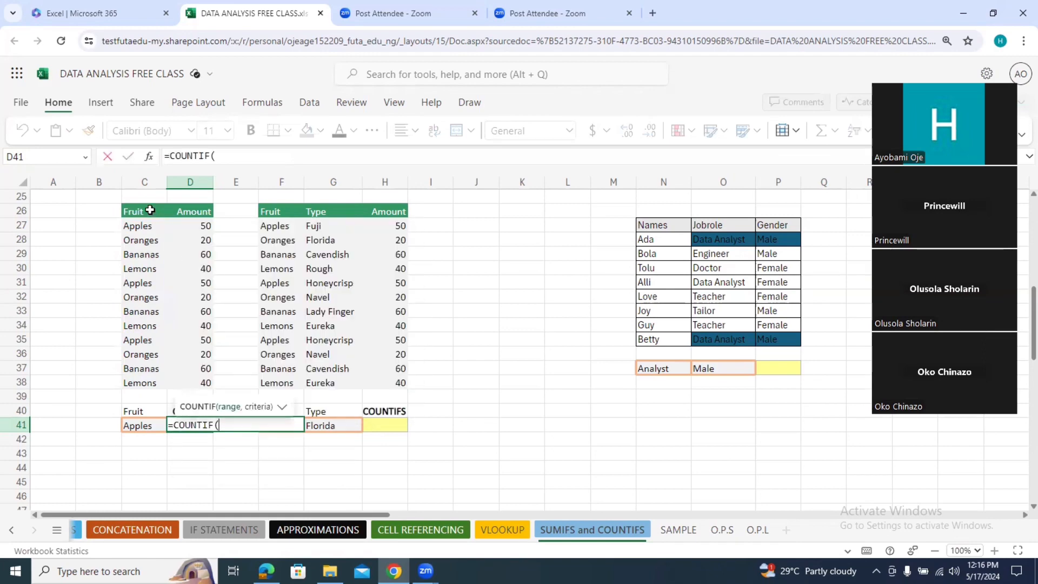
{"action": "left_click_drag", "start_coordinate": [150, 210], "coordinate": [155, 382]}
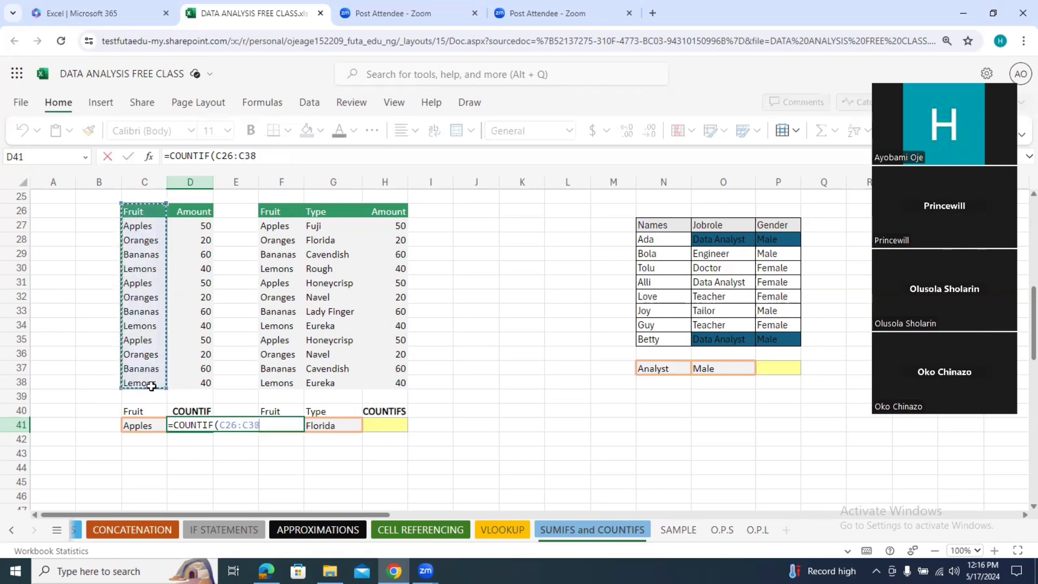
{"action": "type", "text": ","}
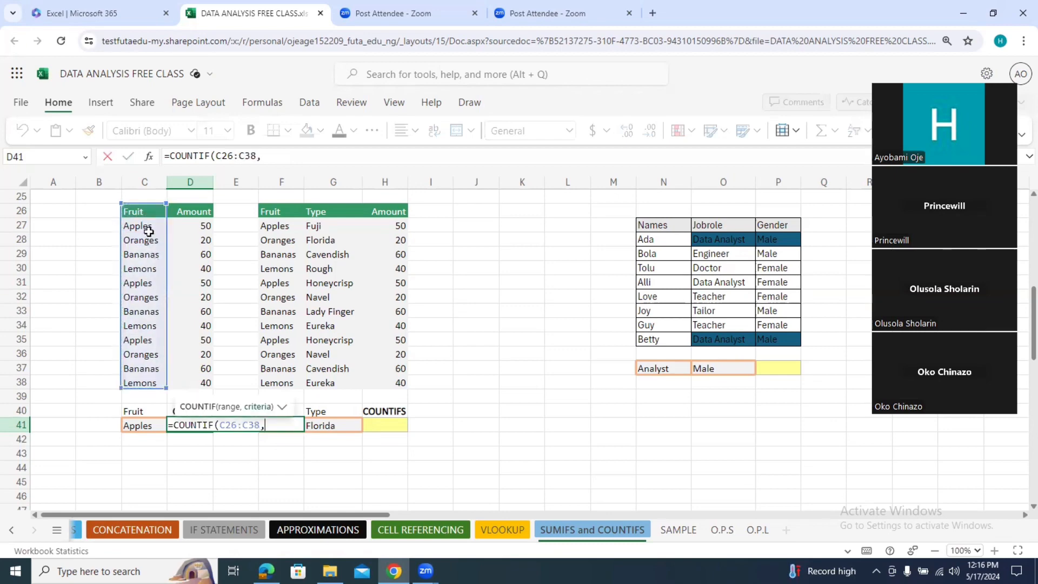
{"action": "left_click", "coordinate": [149, 228]}
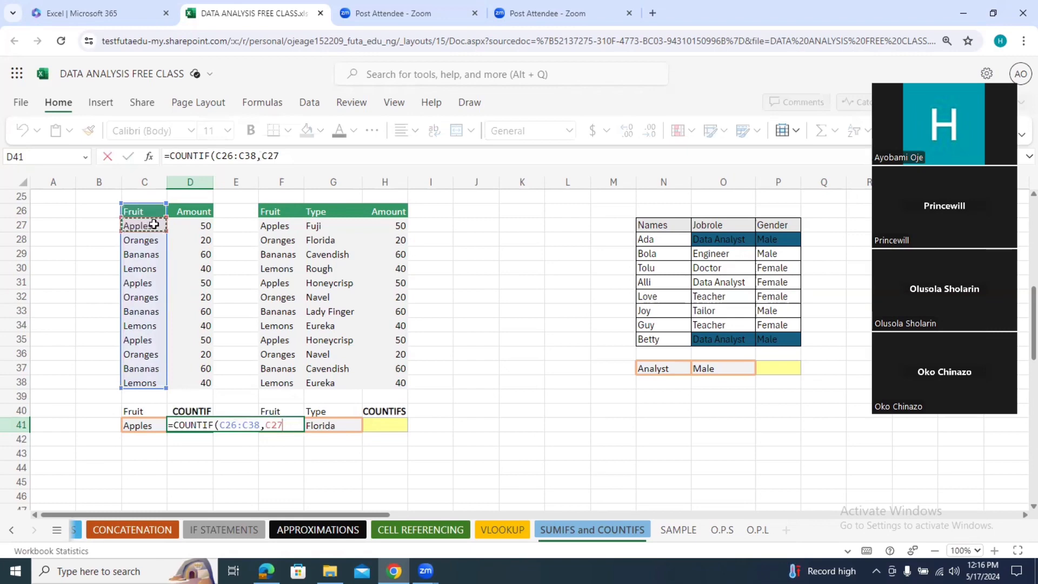
{"action": "key", "text": "Return"}
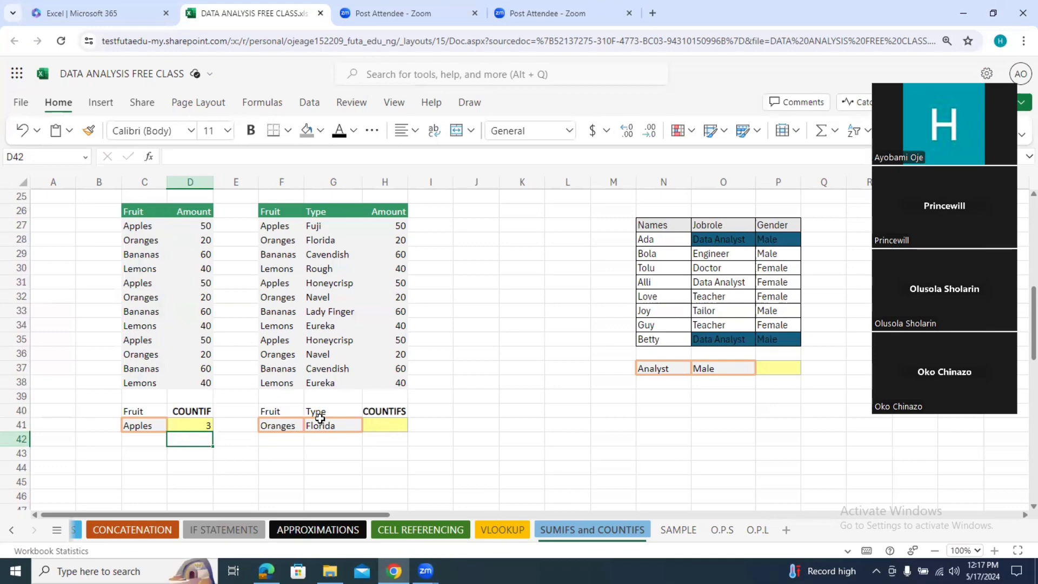
{"action": "left_click", "coordinate": [287, 427]}
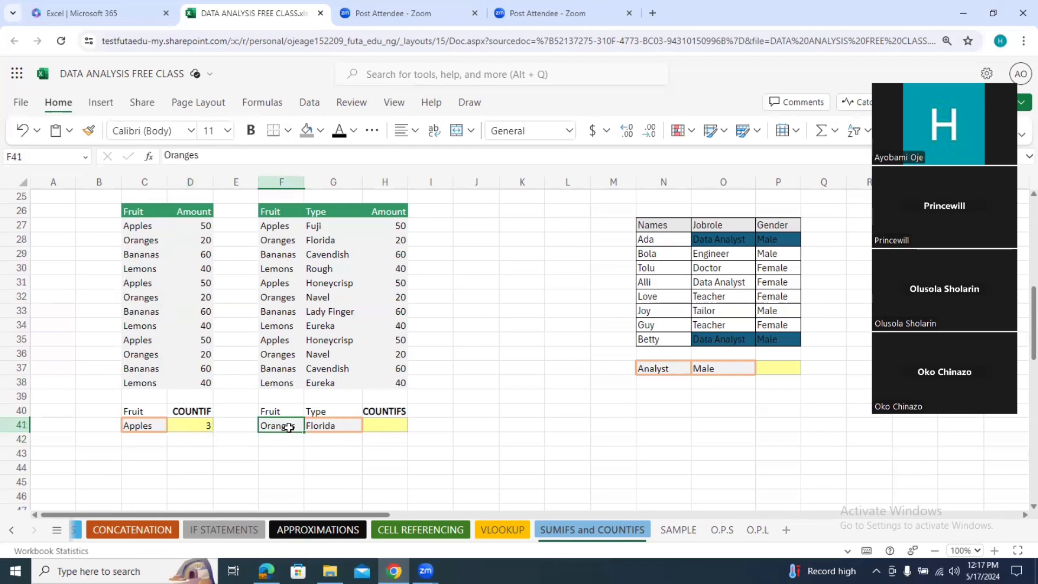
{"action": "left_click", "coordinate": [339, 425]}
{"action": "left_click_drag", "start_coordinate": [339, 426], "coordinate": [303, 426]}
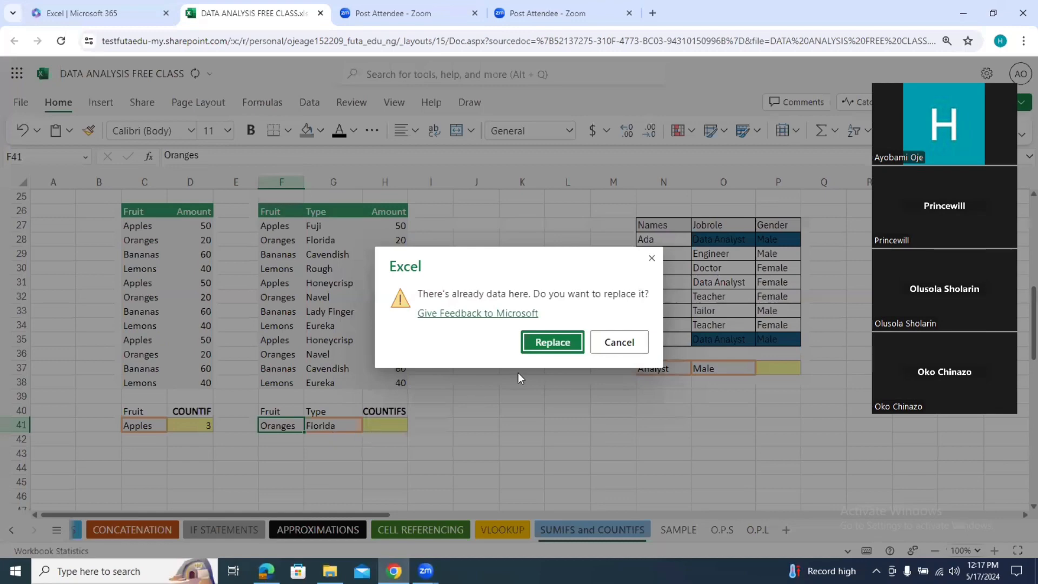
{"action": "left_click", "coordinate": [617, 339]}
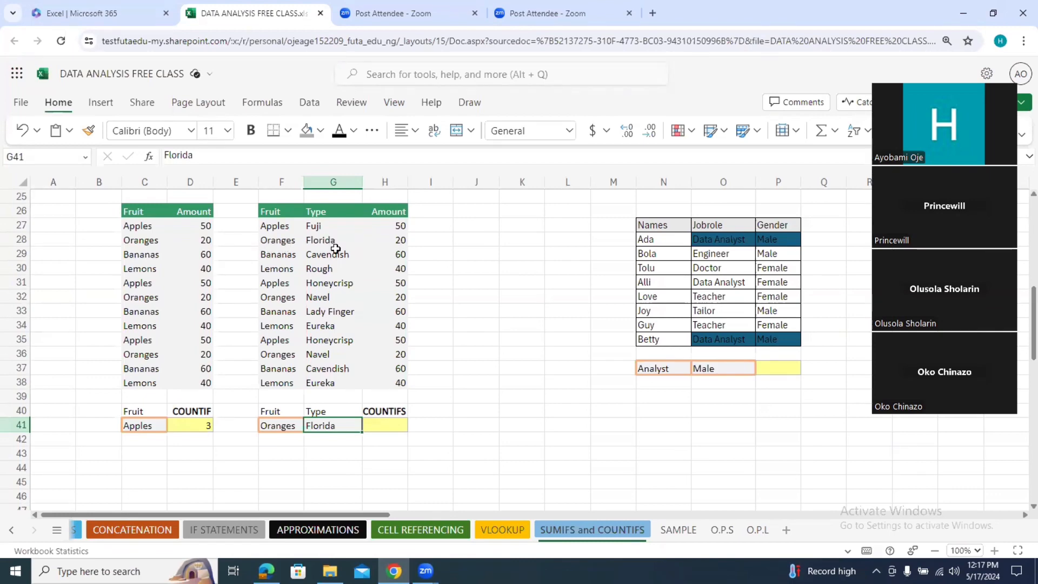
Count the Oranges entries of type Florida in H41 with =COUNTIFS(F26:F38,F28,G26:G38,G28).
{"action": "left_click", "coordinate": [391, 425]}
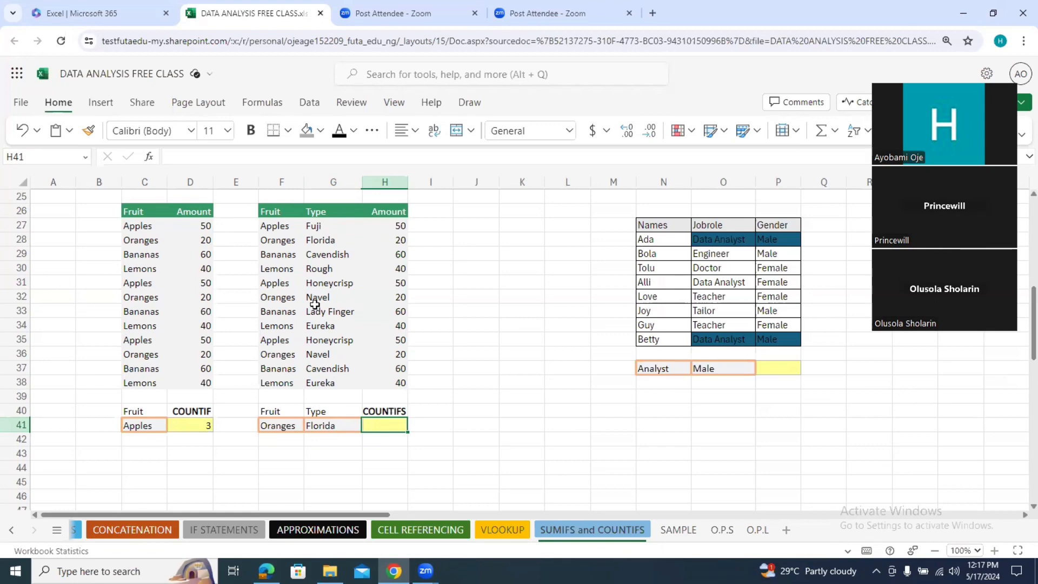
{"action": "type", "text": "="}
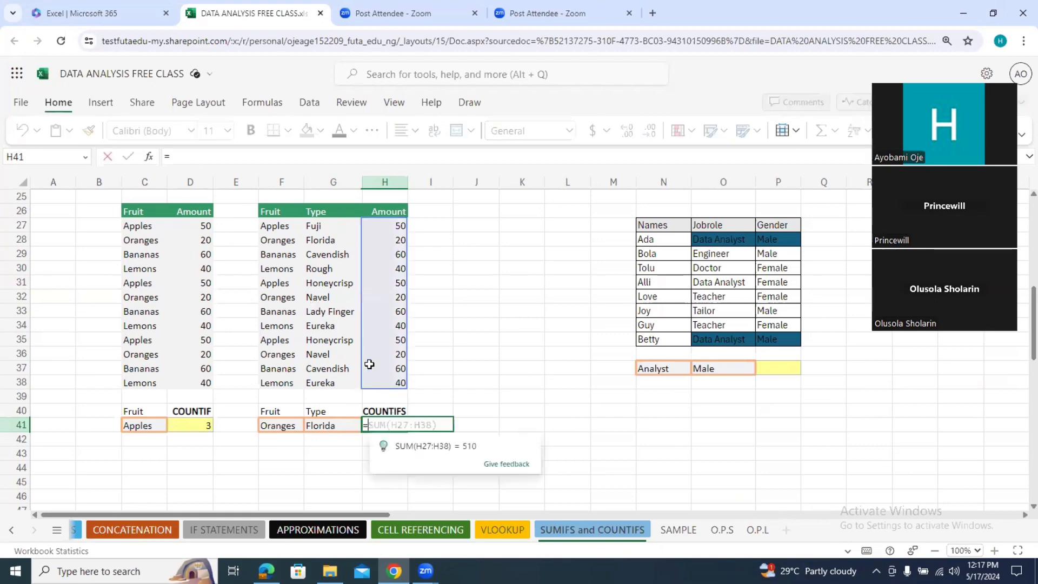
{"action": "type", "text": "count"}
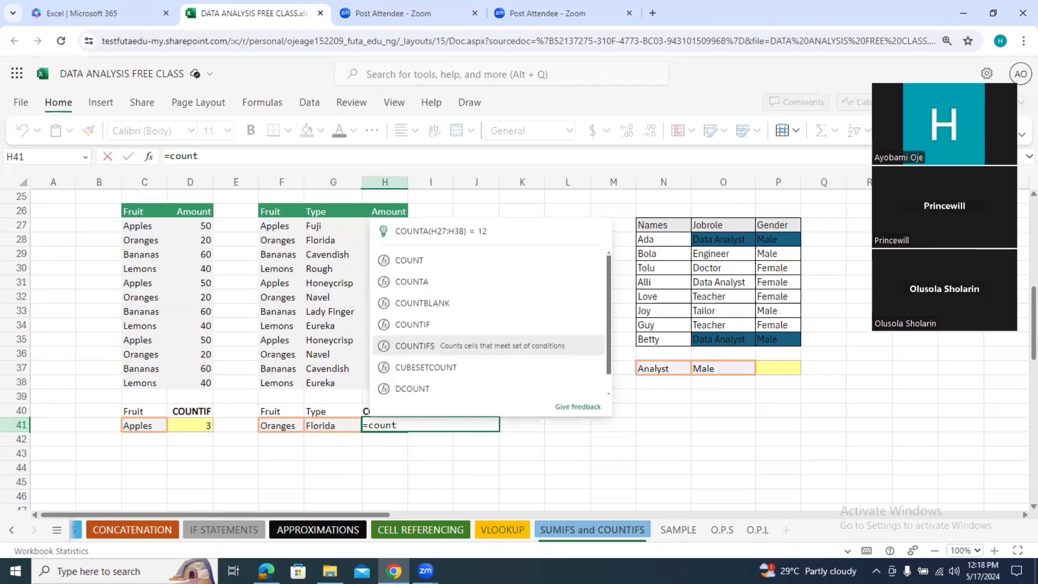
{"action": "left_click", "coordinate": [442, 344]}
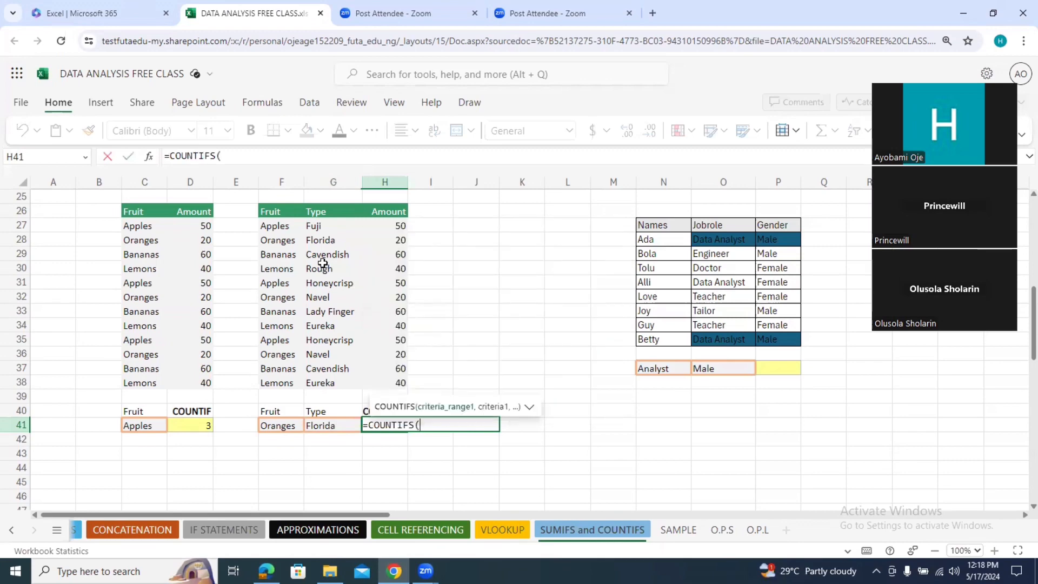
{"action": "left_click_drag", "start_coordinate": [281, 214], "coordinate": [283, 384]}
{"action": "type", "text": ","}
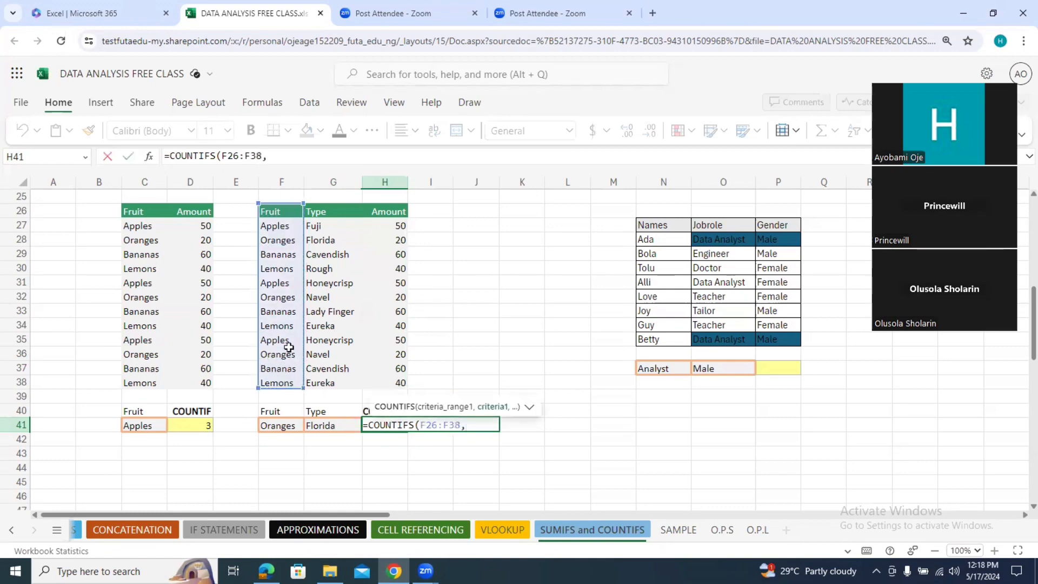
{"action": "left_click", "coordinate": [289, 241]}
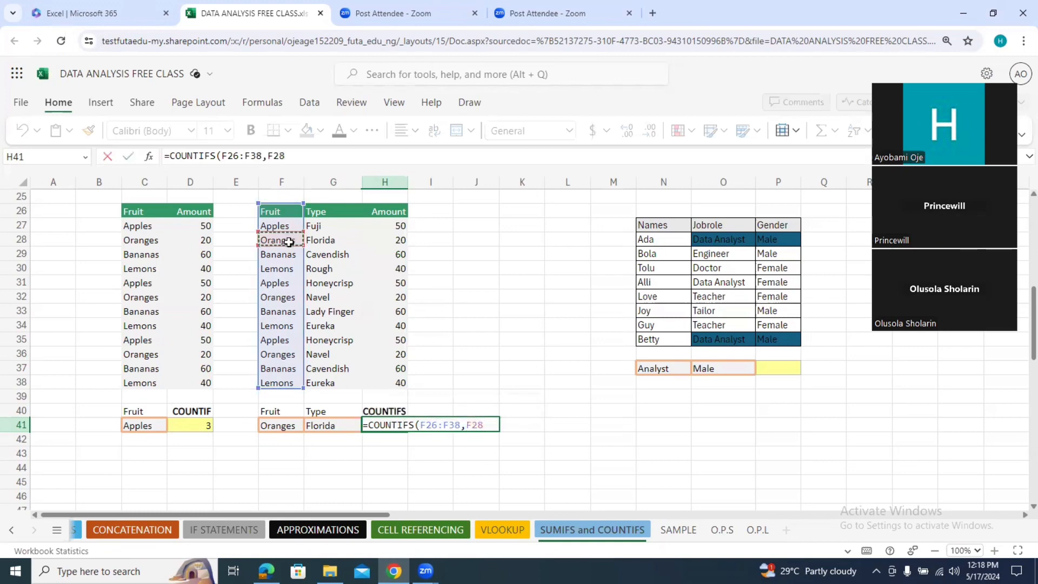
{"action": "type", "text": ","}
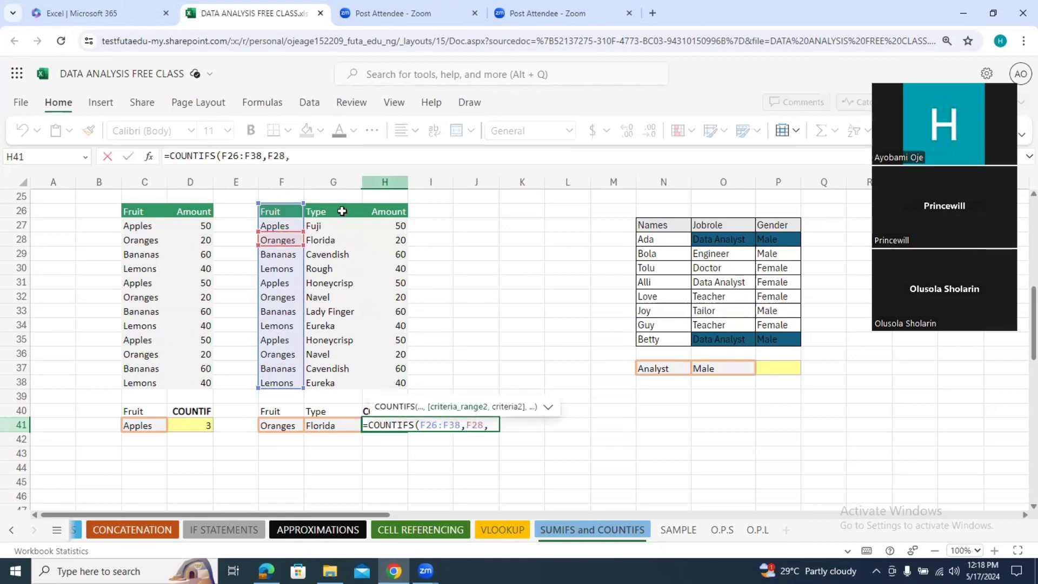
{"action": "left_click_drag", "start_coordinate": [334, 209], "coordinate": [346, 386]}
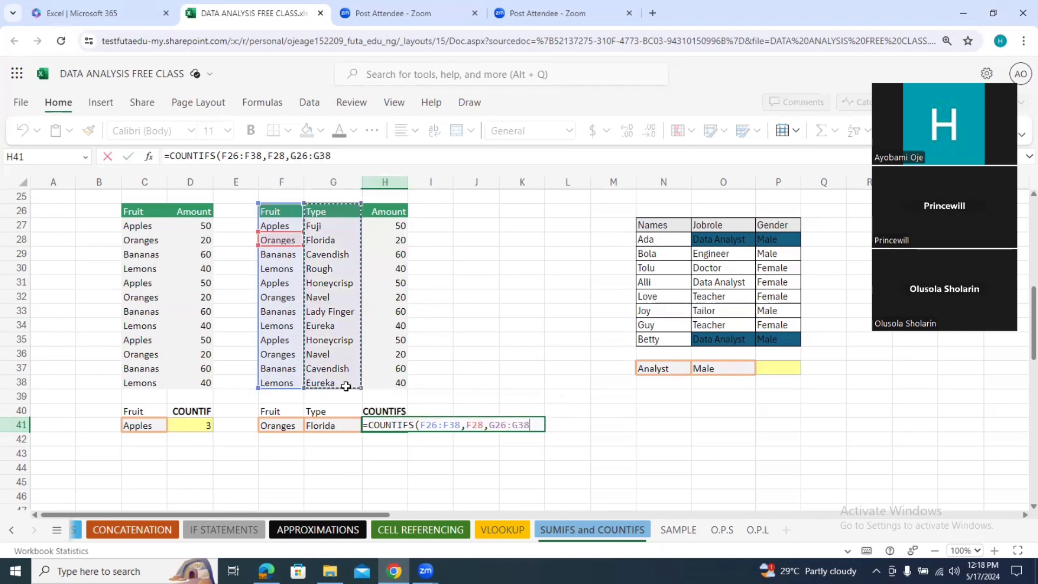
{"action": "type", "text": ","}
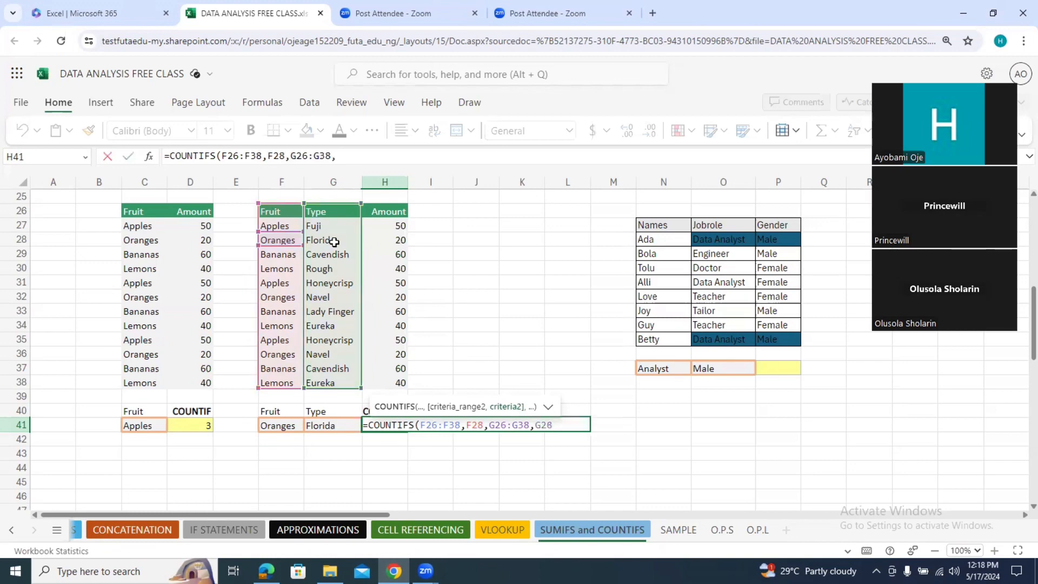
{"action": "left_click", "coordinate": [331, 242]}
{"action": "key", "text": "Return"}
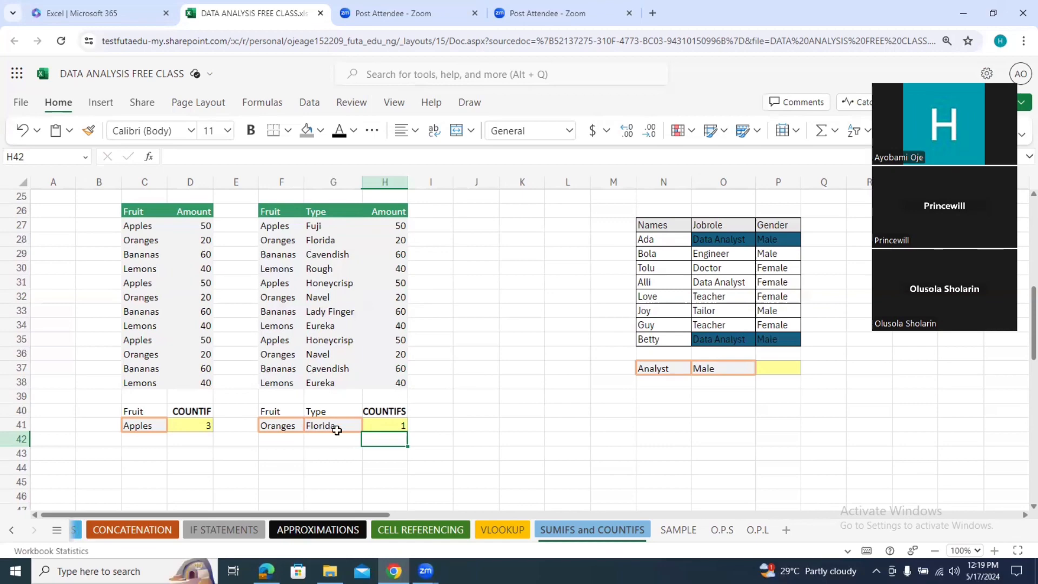
{"action": "left_click_drag", "start_coordinate": [353, 511], "coordinate": [414, 514]}
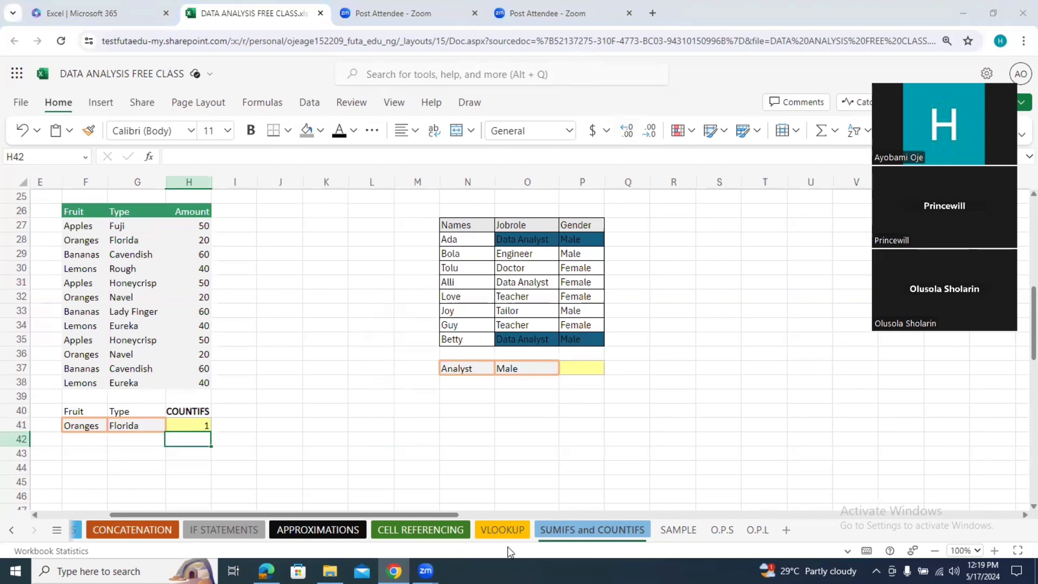
{"action": "mouse_move", "coordinate": [426, 571]}
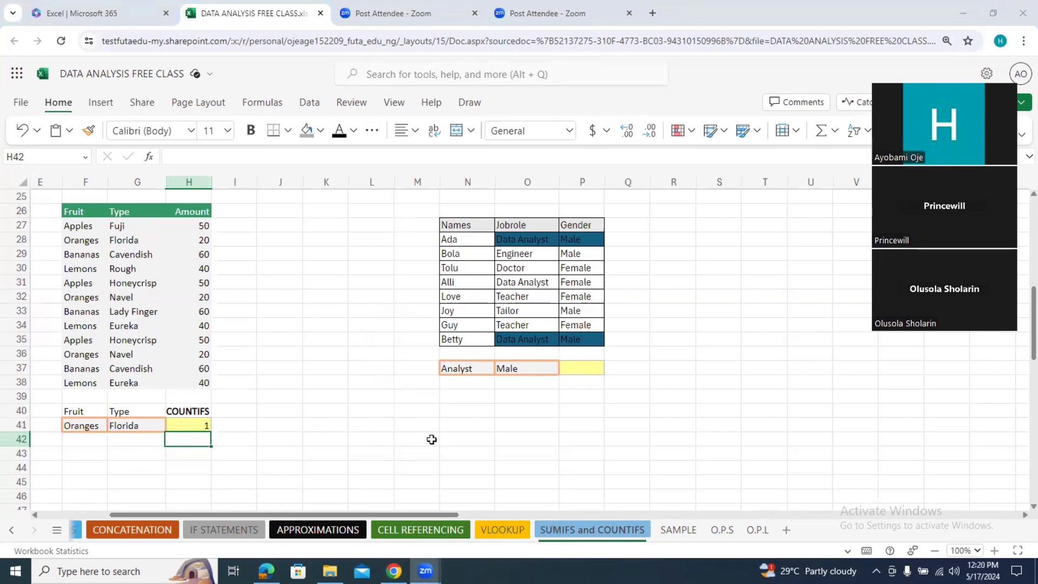
{"action": "left_click_drag", "start_coordinate": [407, 514], "coordinate": [285, 519]}
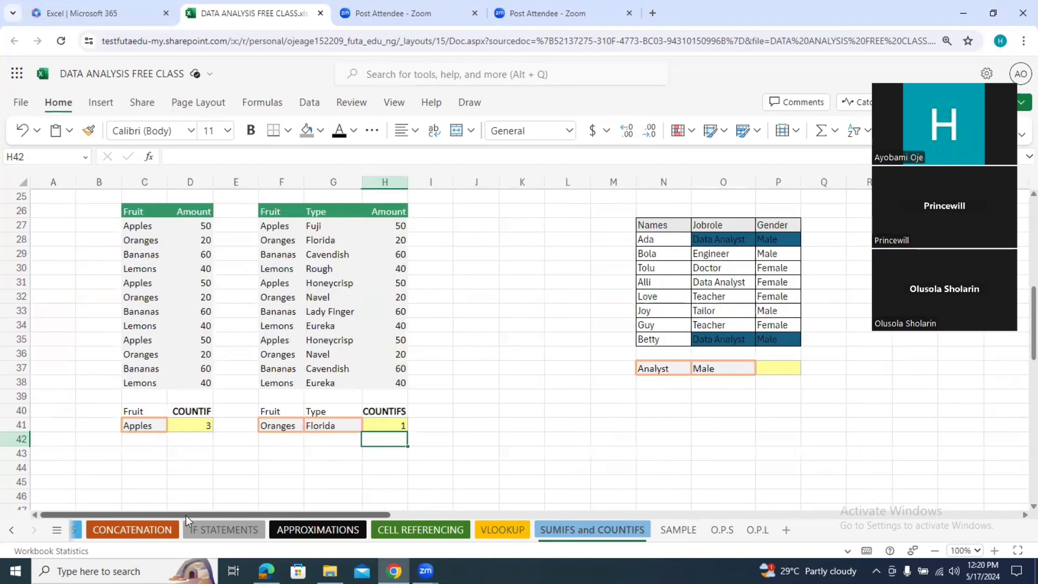